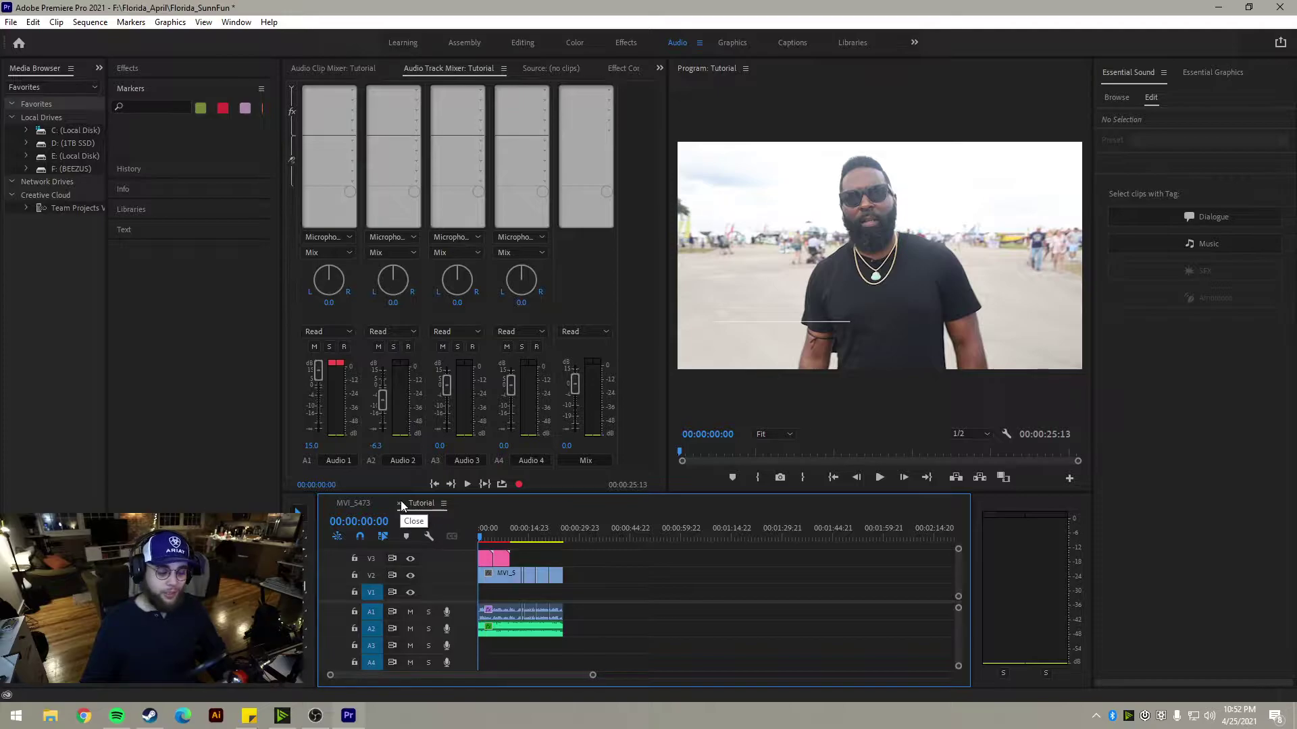
{"action": "left_click_drag", "start_coordinate": [525, 591], "coordinate": [479, 614]}
{"action": "left_click", "coordinate": [606, 614]}
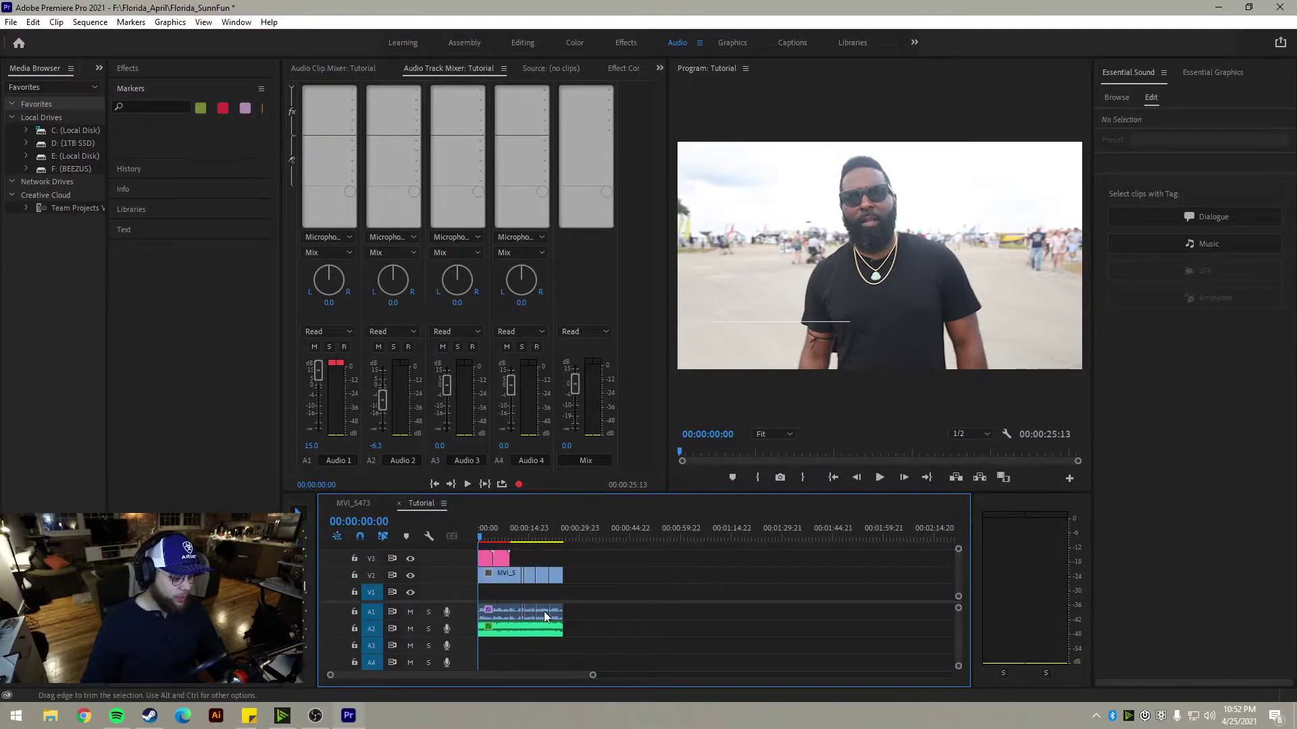
{"action": "left_click_drag", "start_coordinate": [575, 597], "coordinate": [479, 614]}
{"action": "left_click", "coordinate": [721, 603]}
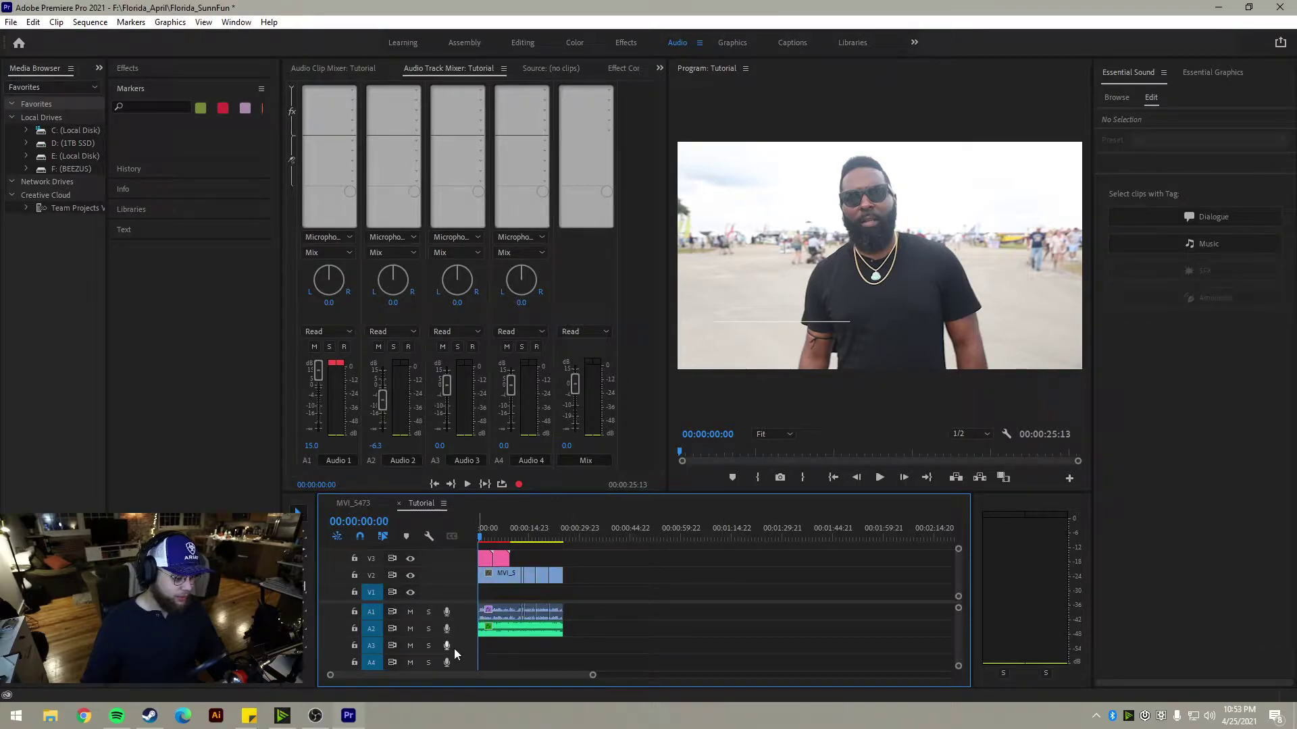
{"action": "left_click", "coordinate": [502, 628]}
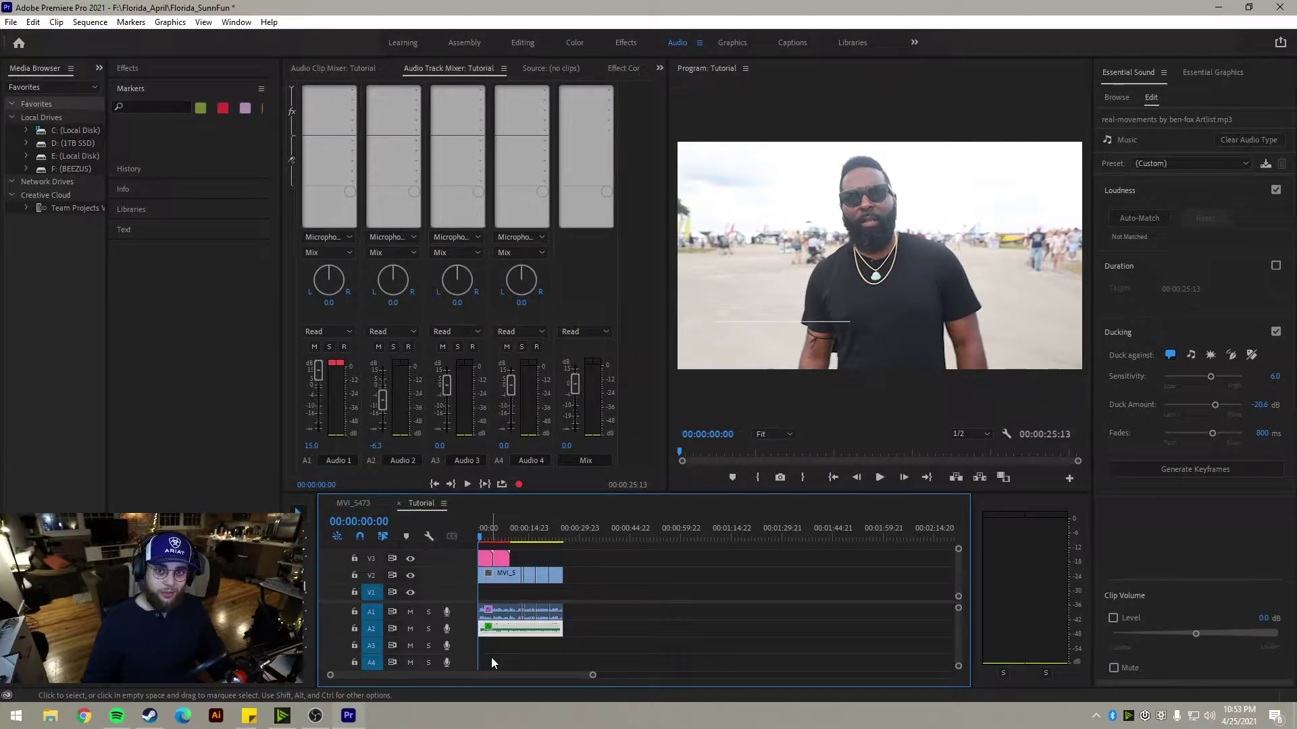
{"action": "left_click", "coordinate": [536, 643]}
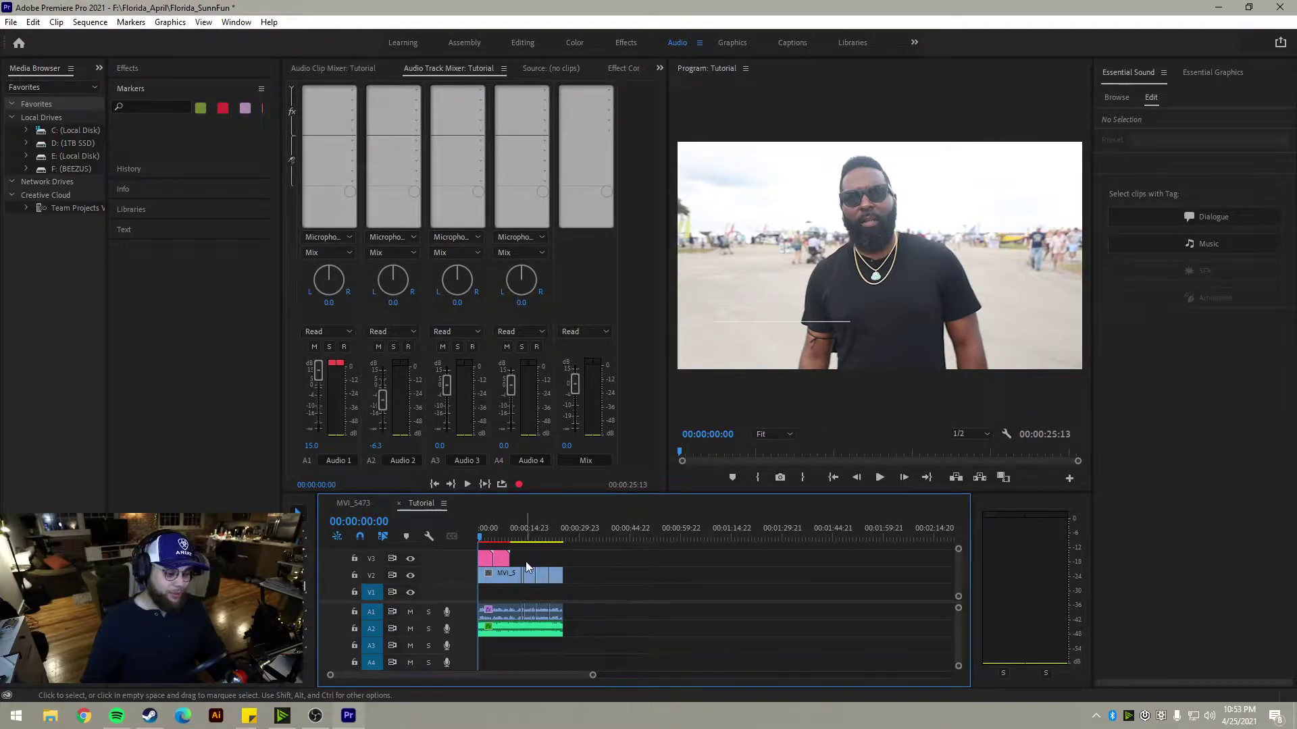
{"action": "left_click", "coordinate": [357, 505]}
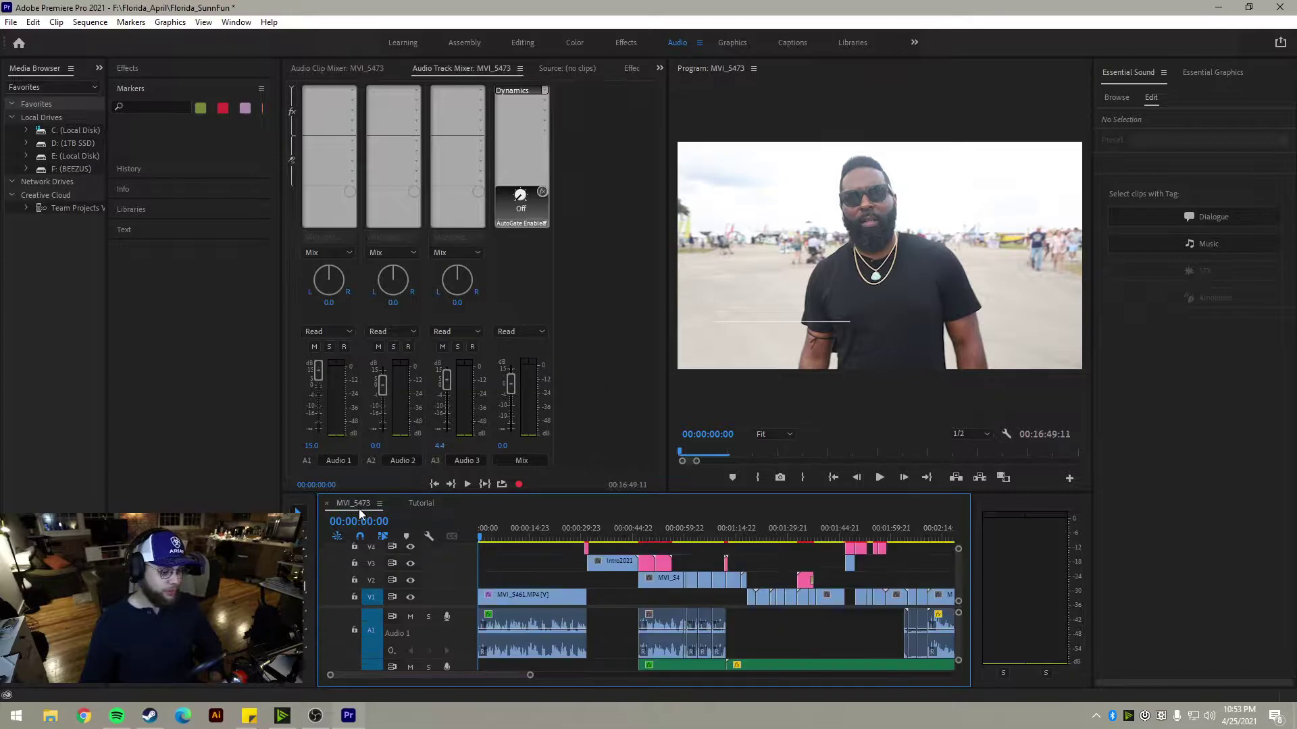
{"action": "left_click", "coordinate": [422, 504]}
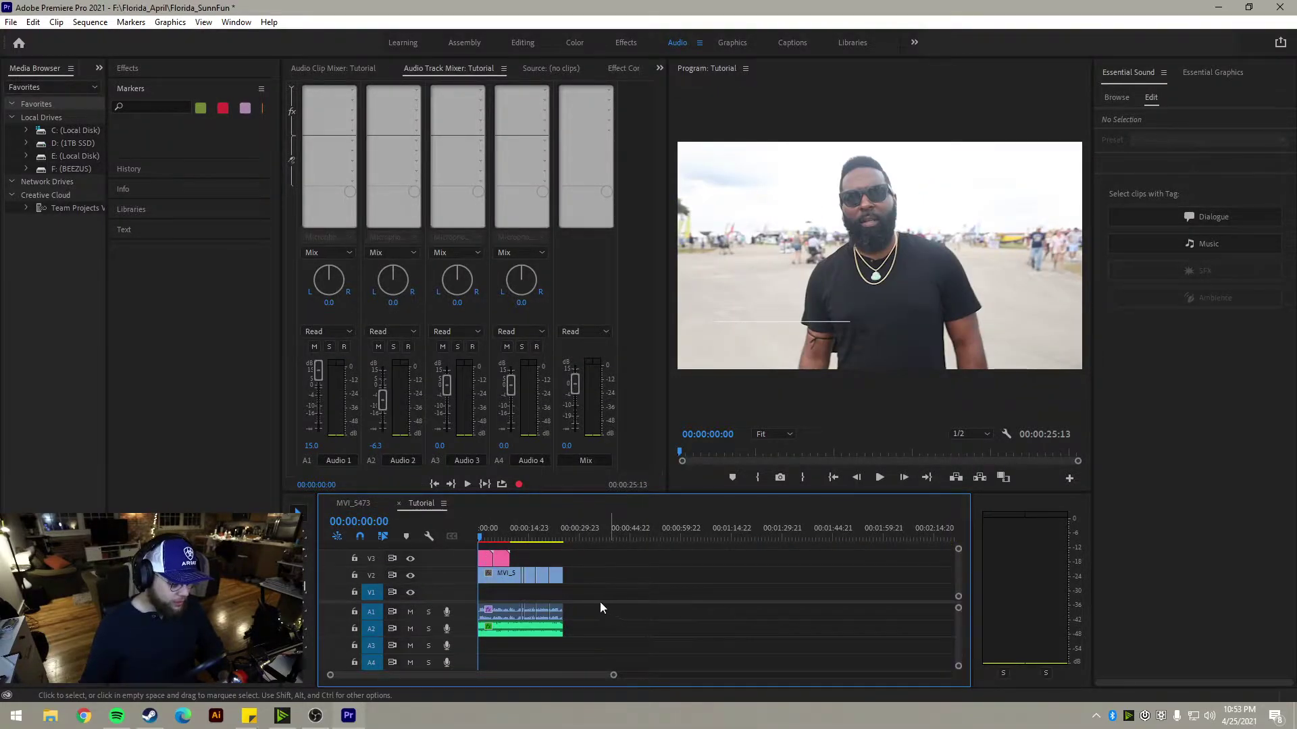
Step: Select all dialogue clips on track A1 and clear their existing audio type in Essential Sound
{"action": "left_click_drag", "start_coordinate": [612, 588], "coordinate": [481, 624]}
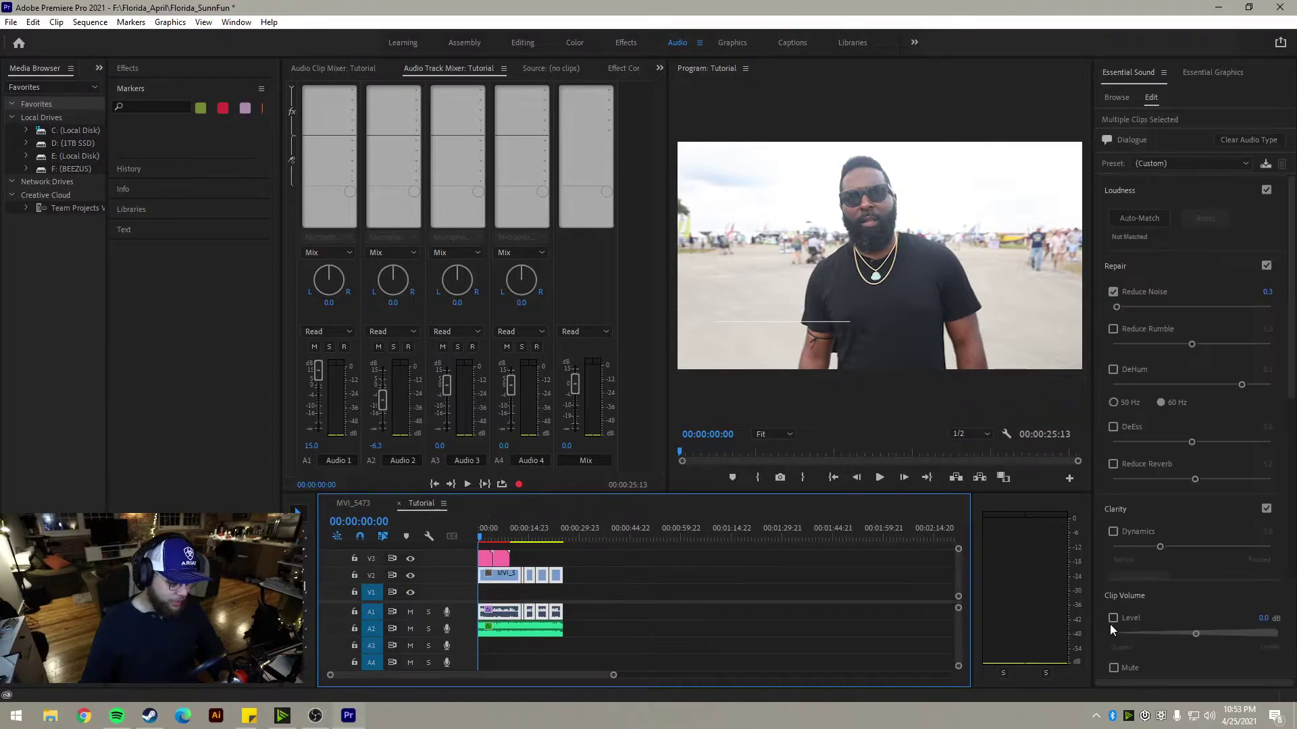
{"action": "left_click", "coordinate": [603, 594]}
{"action": "left_click_drag", "start_coordinate": [602, 612], "coordinate": [491, 616]}
{"action": "left_click", "coordinate": [1189, 217]}
{"action": "left_click", "coordinate": [1260, 139]}
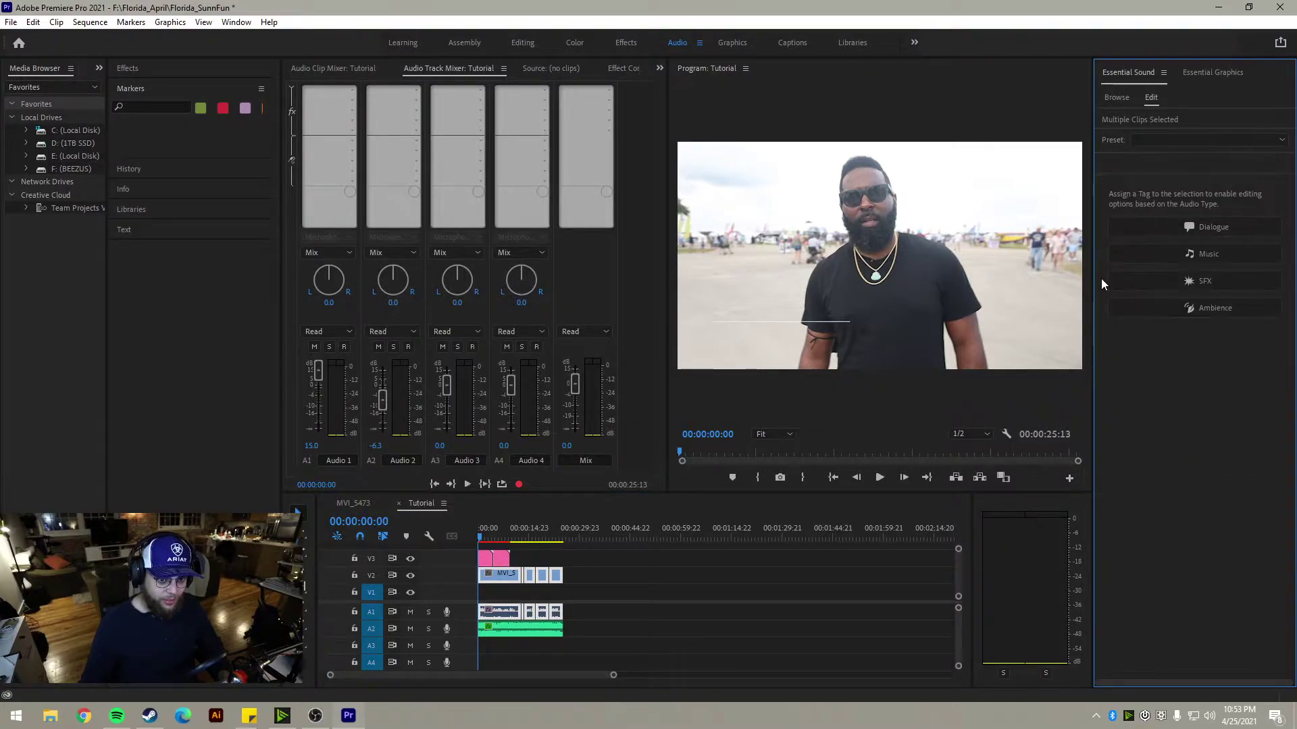
Step: Tag the selected A1 clips as Dialogue and auto-match their loudness
{"action": "left_click", "coordinate": [230, 23]}
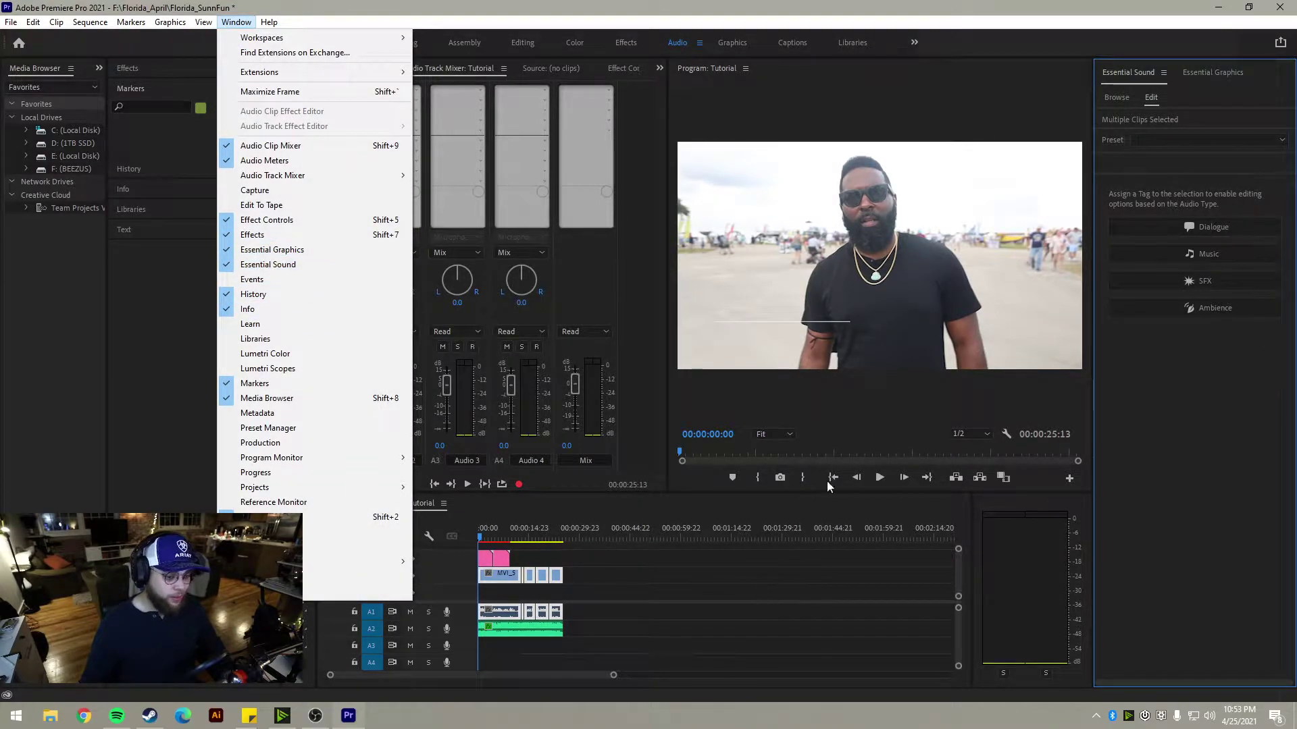
{"action": "left_click", "coordinate": [1221, 472]}
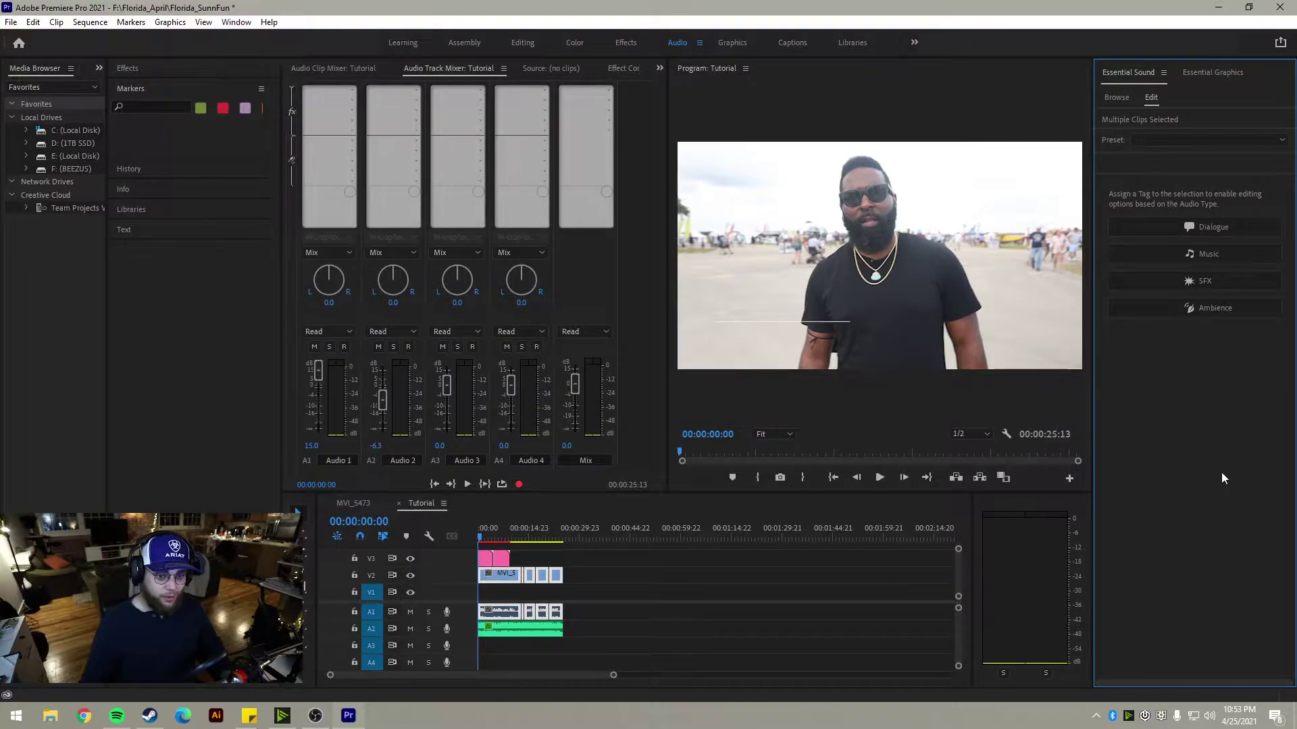
{"action": "left_click", "coordinate": [1228, 229]}
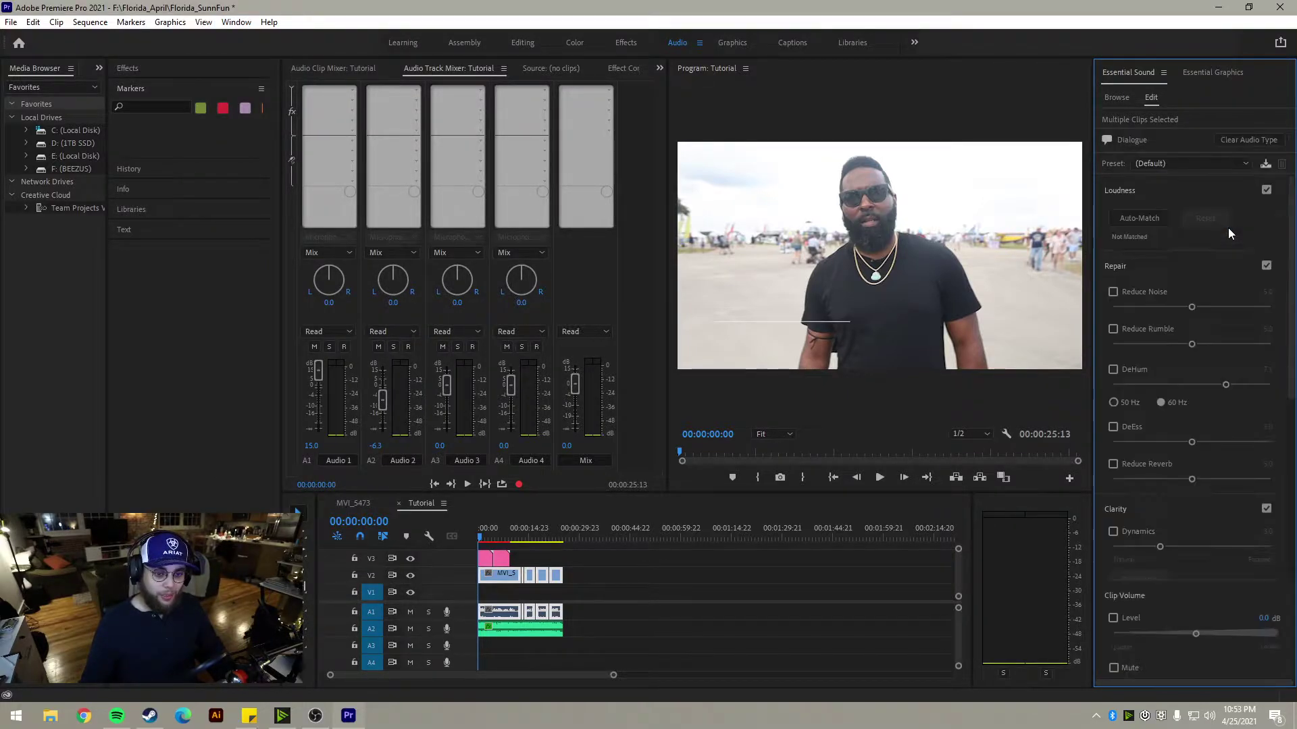
{"action": "left_click", "coordinate": [1143, 219]}
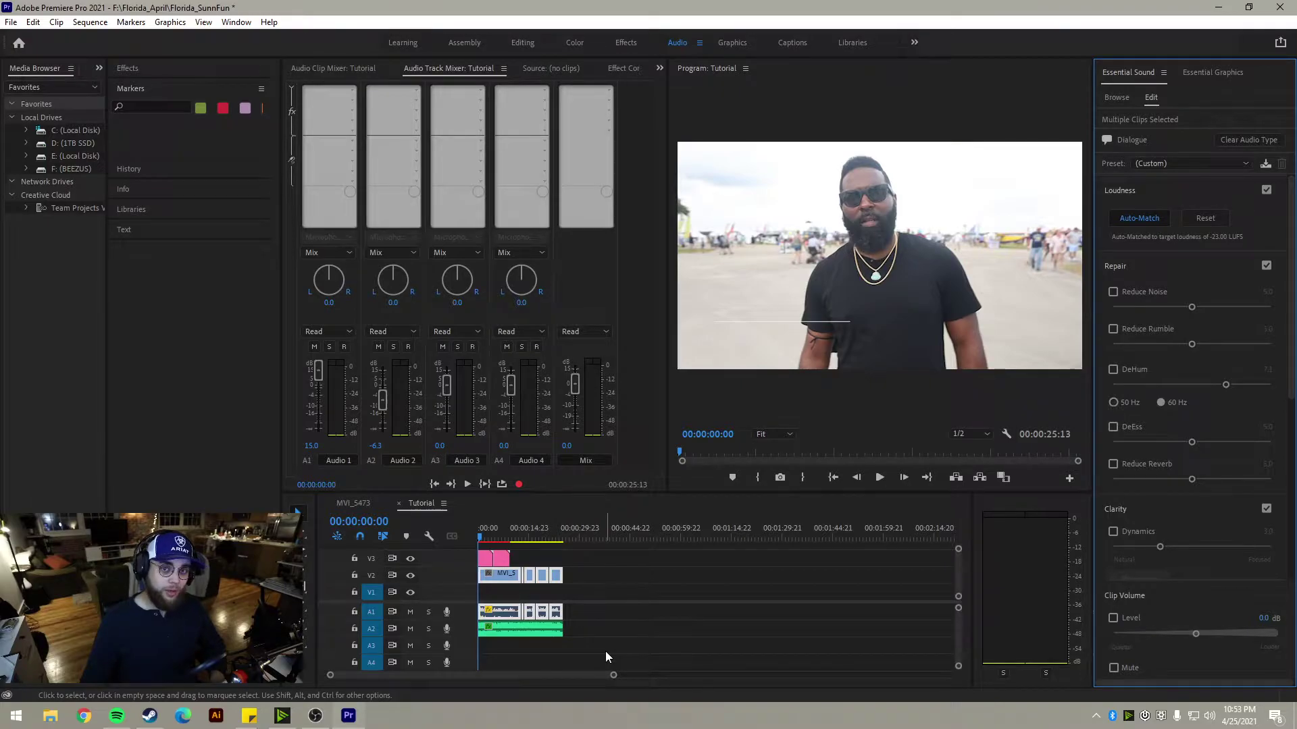
Step: Clear the audio type of the music clip on A2, tag it as Music again and auto-match its loudness
{"action": "left_click_drag", "start_coordinate": [605, 651], "coordinate": [515, 620]}
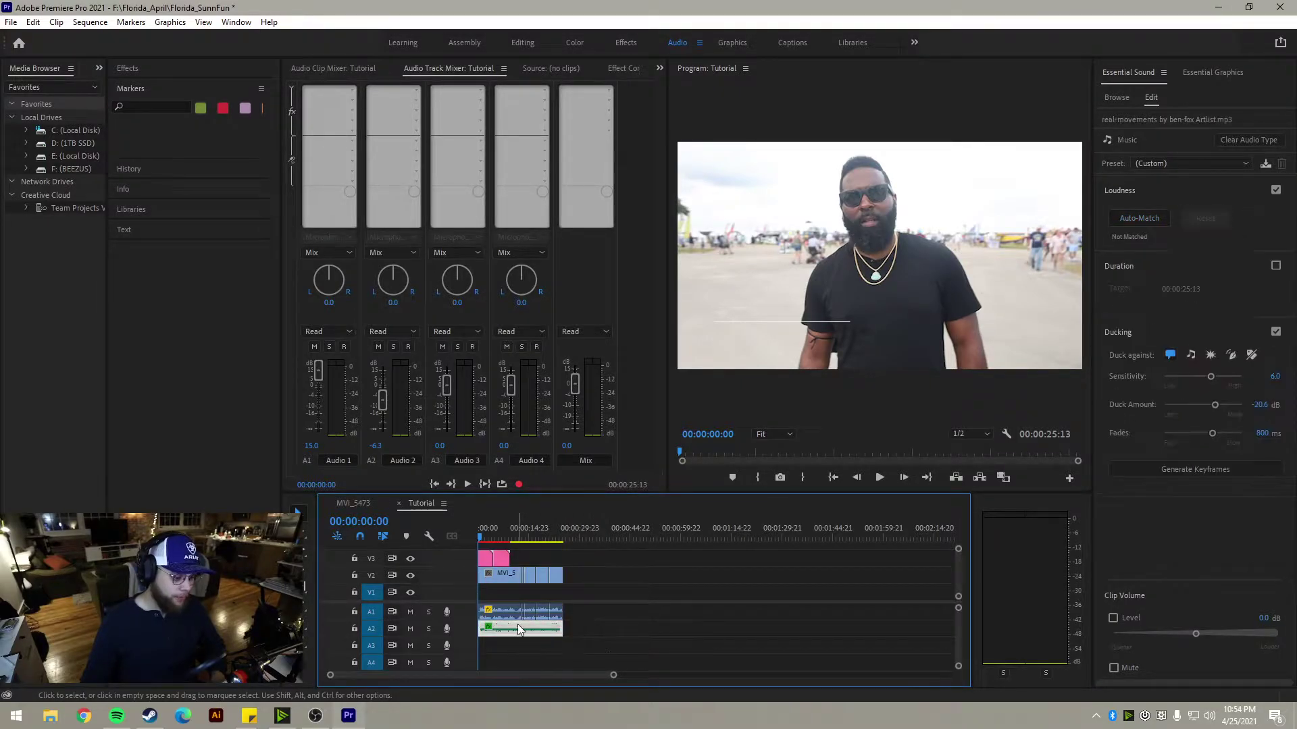
{"action": "left_click", "coordinate": [1248, 139]}
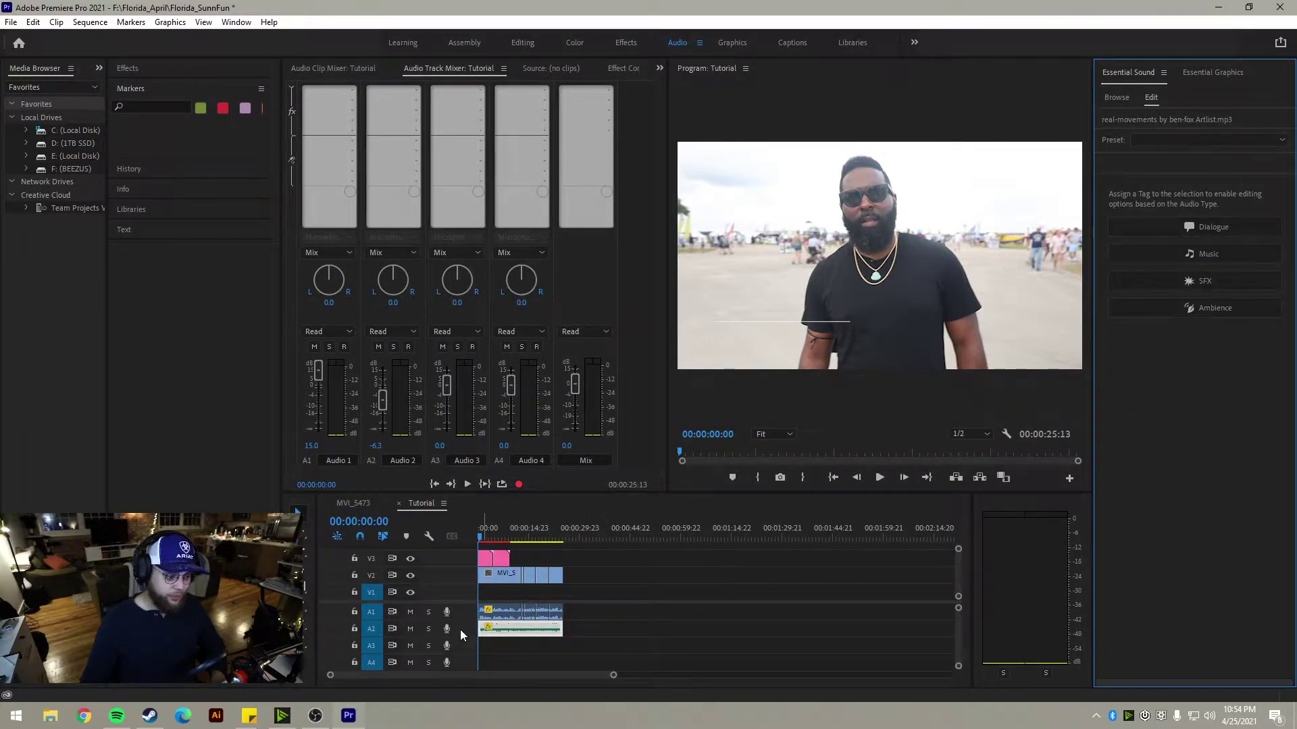
{"action": "left_click", "coordinate": [1224, 253]}
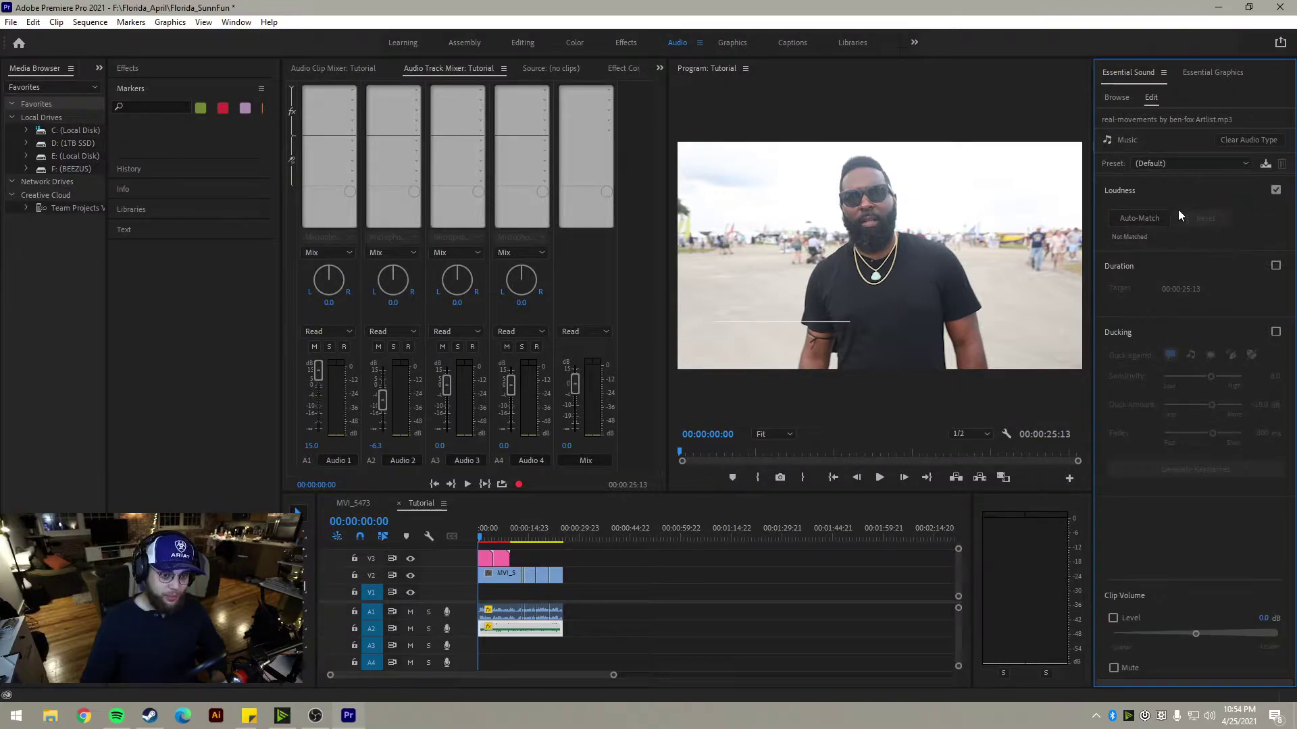
{"action": "left_click", "coordinate": [1161, 218]}
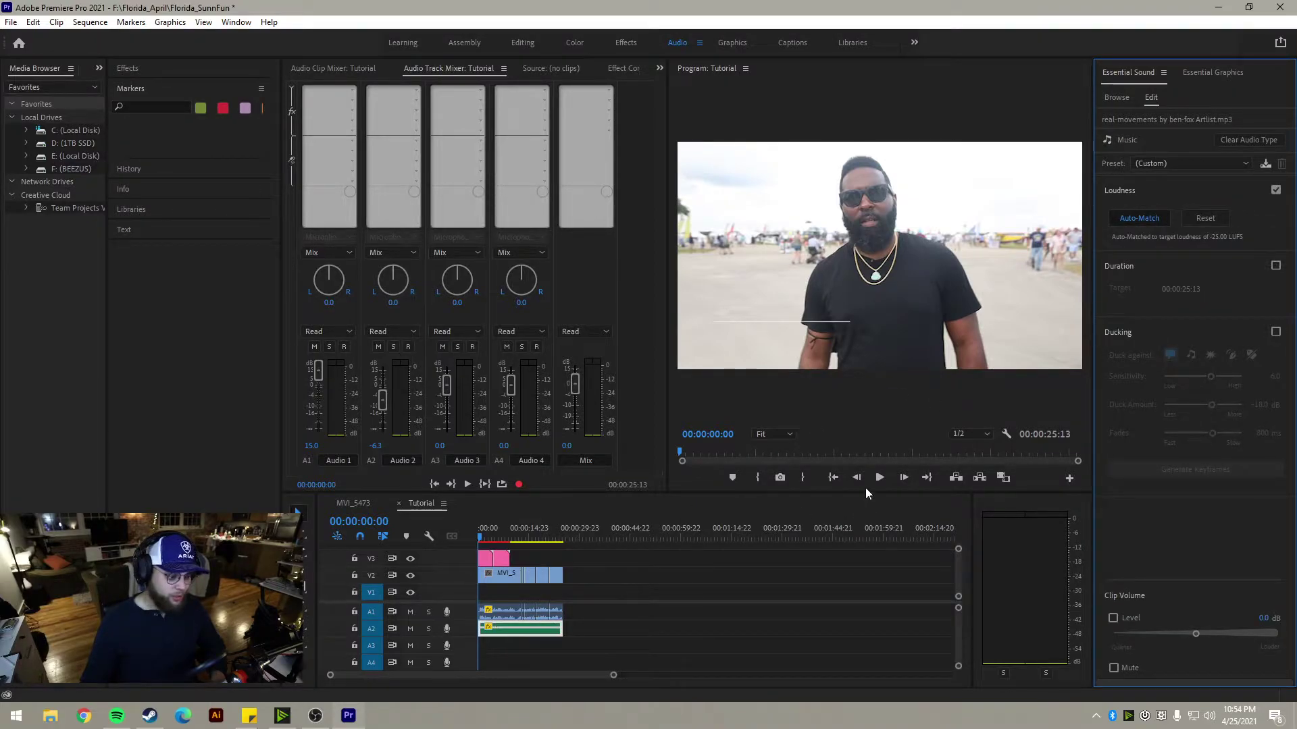
Step: Set the track volume of Audio 1 to 0.9 dB and Audio 2 to 0.3 dB, and play the mix briefly
{"action": "left_click", "coordinate": [608, 574]}
{"action": "left_click_drag", "start_coordinate": [382, 401], "coordinate": [423, 385]}
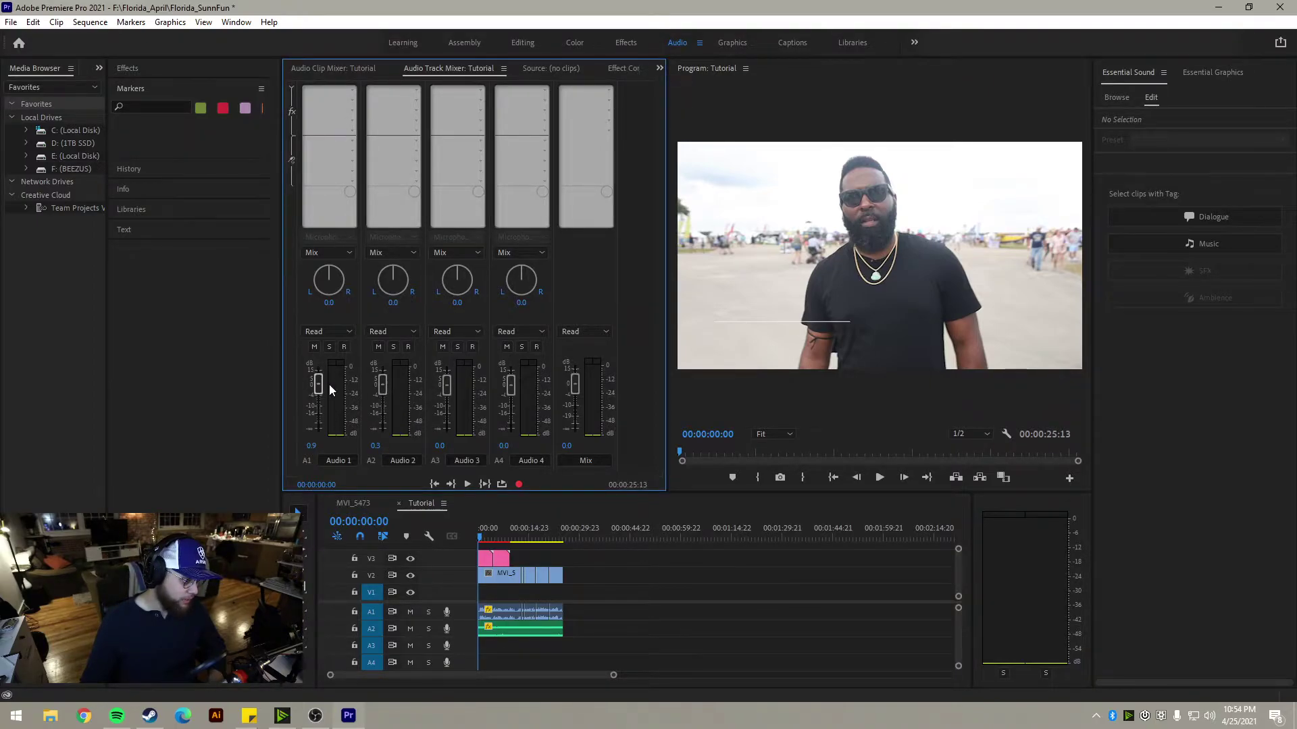
{"action": "key", "text": "space"}
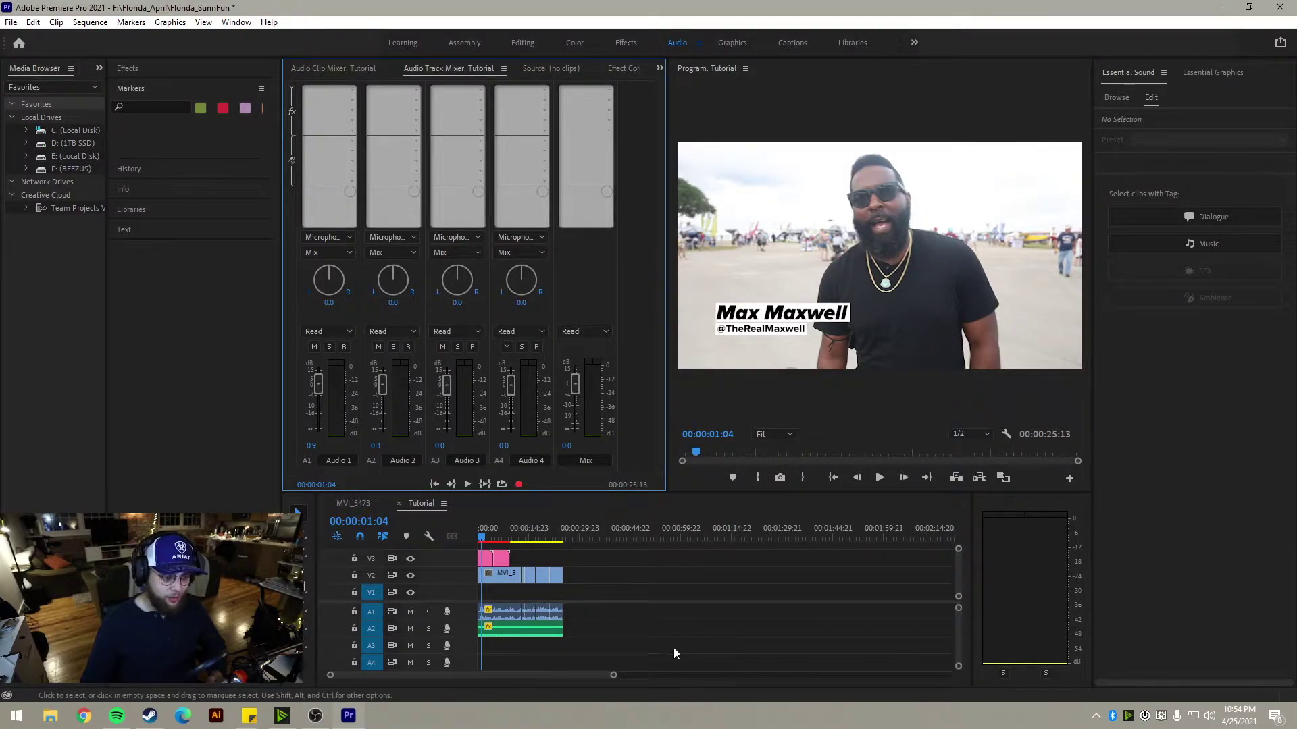
Step: Select the dialogue clips on A1, solo their track and play a short passage
{"action": "left_click_drag", "start_coordinate": [610, 595], "coordinate": [529, 611]}
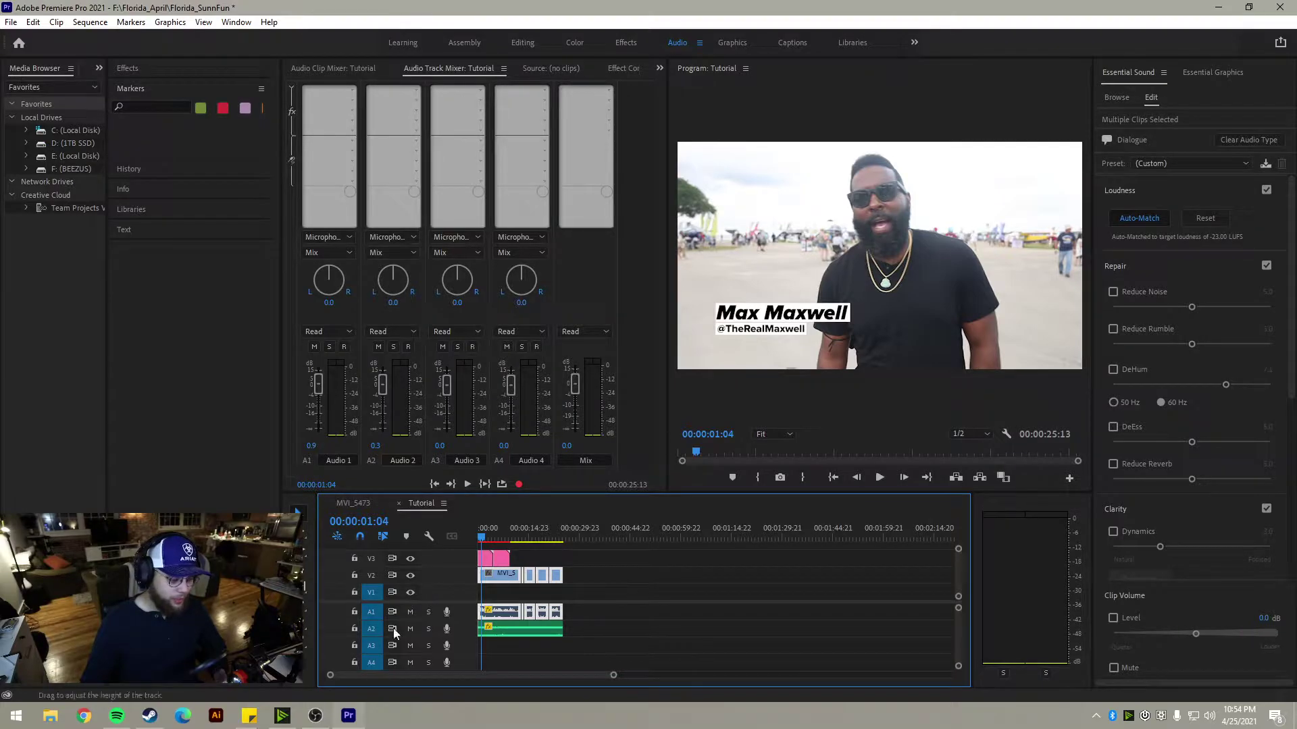
{"action": "left_click", "coordinate": [429, 612]}
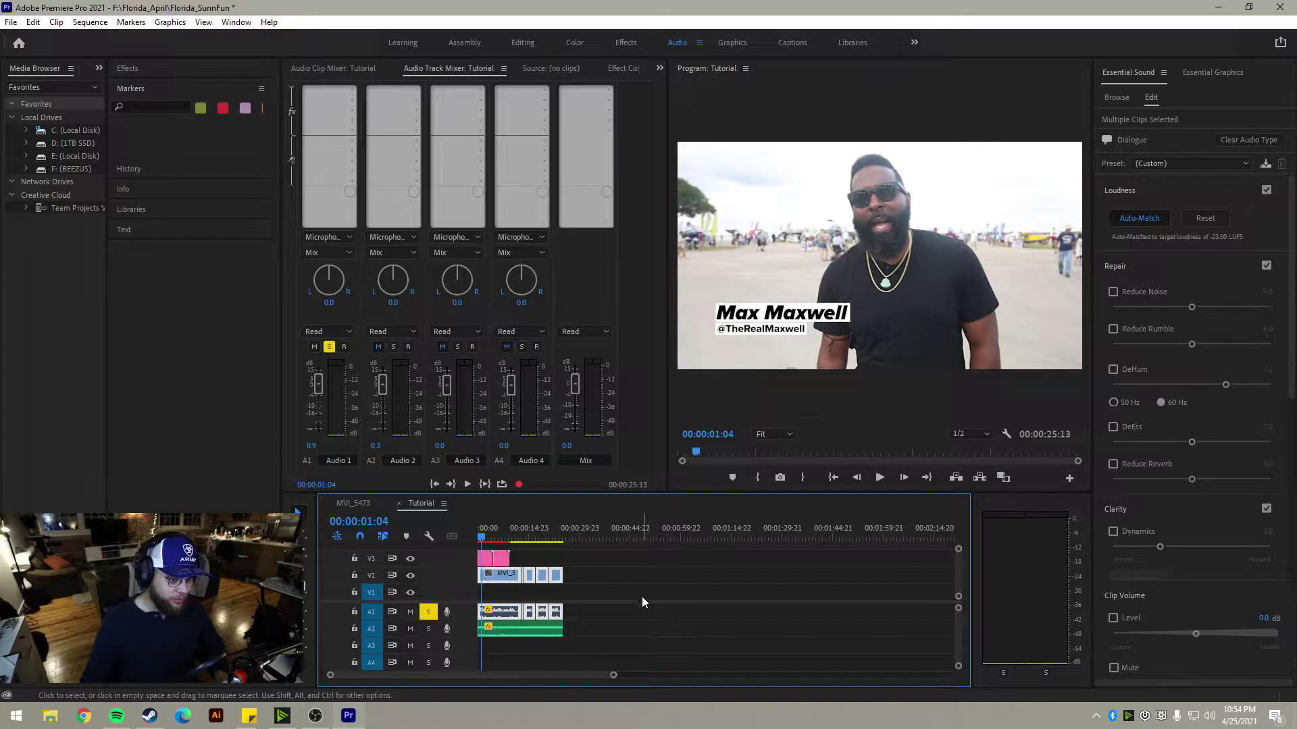
{"action": "key", "text": "space"}
{"action": "key", "text": "space"}
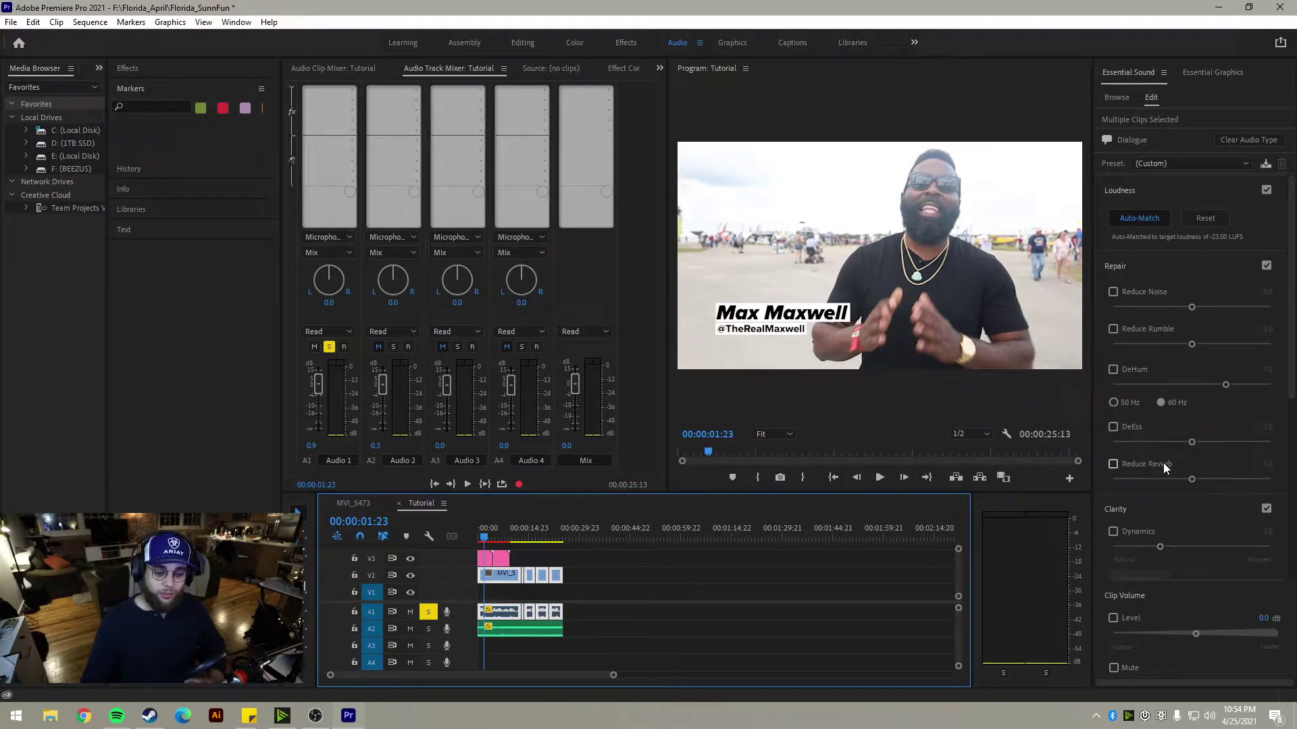
Step: Play the soloed dialogue from 00:00:15:00 and again from the sequence start to listen for background noise
{"action": "scroll", "coordinate": [1198, 516], "scroll_direction": "down", "scroll_amount": 5}
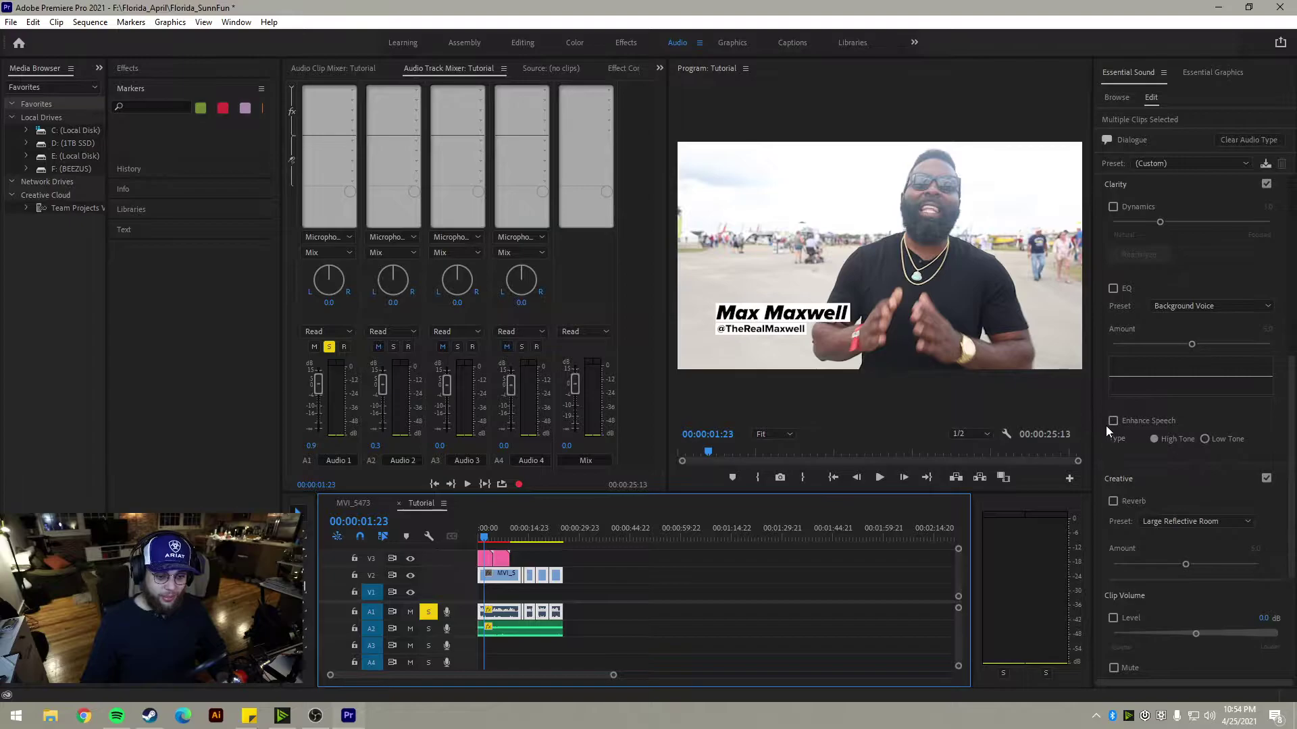
{"action": "scroll", "coordinate": [1231, 434], "scroll_direction": "up", "scroll_amount": 5}
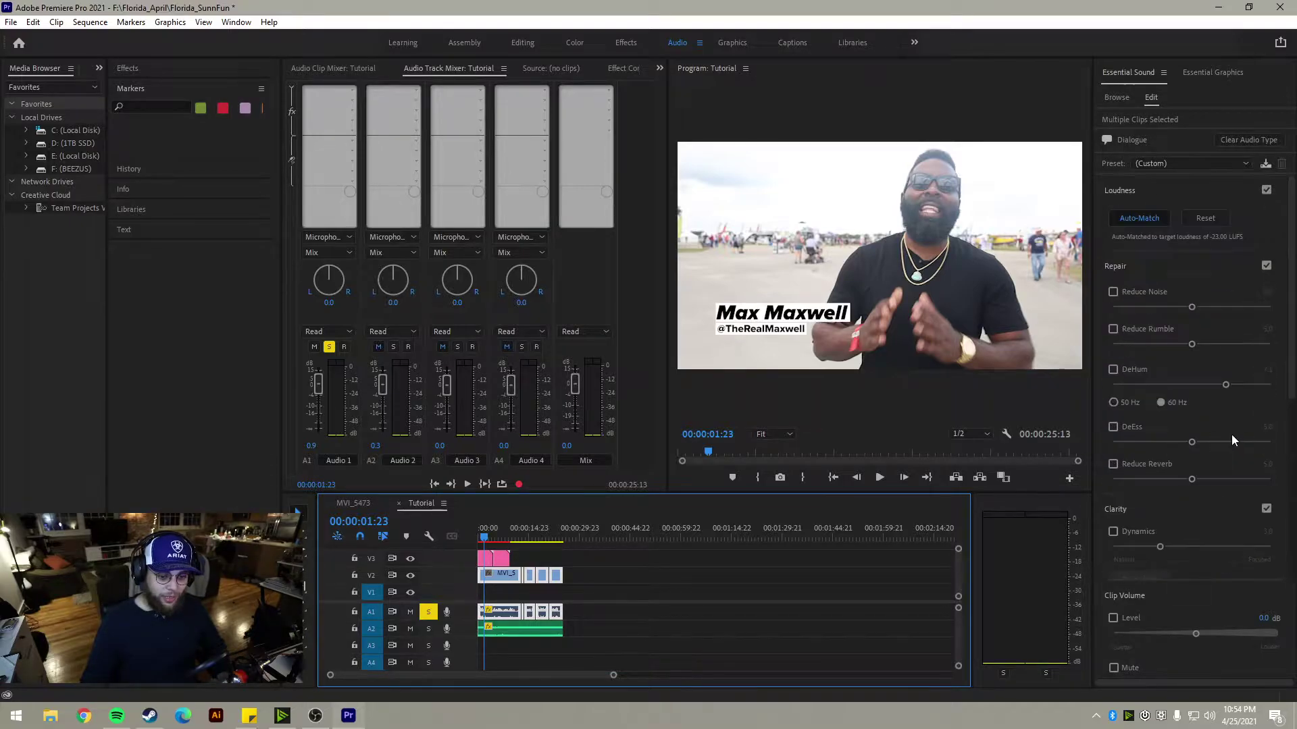
{"action": "left_click", "coordinate": [530, 528]}
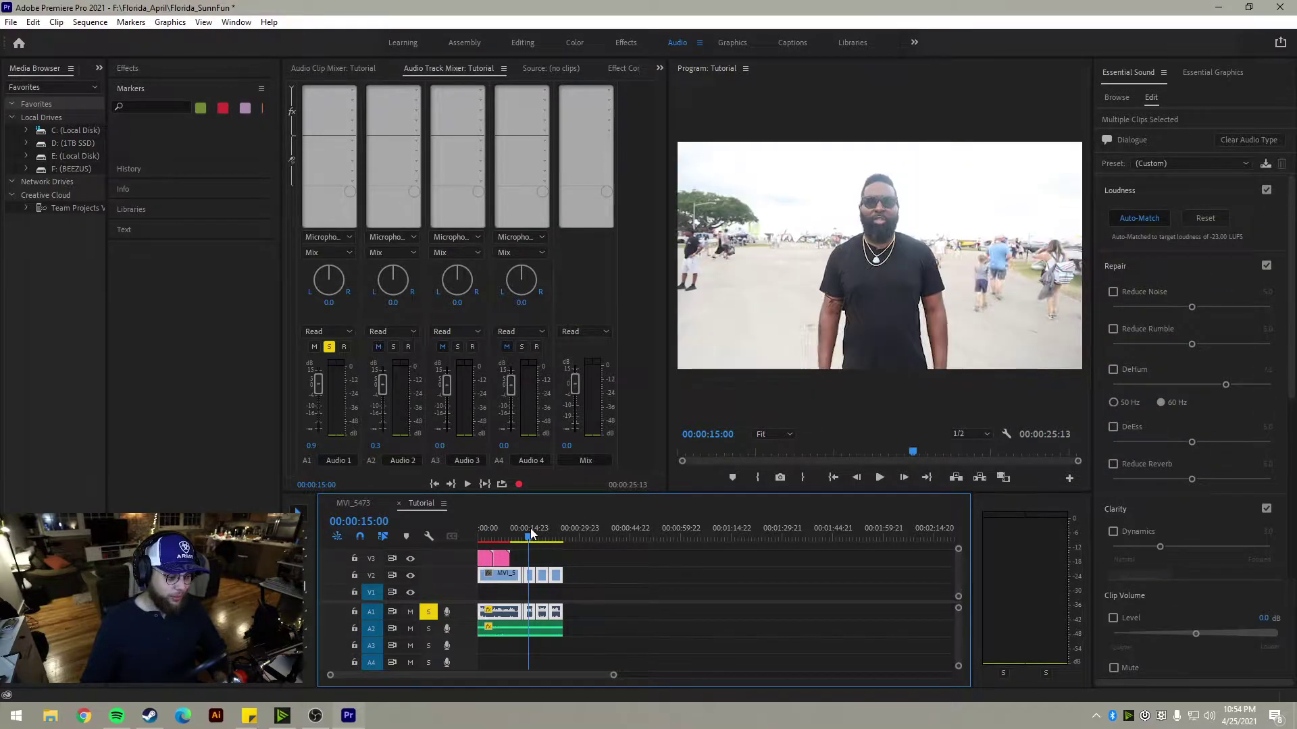
{"action": "key", "text": "space"}
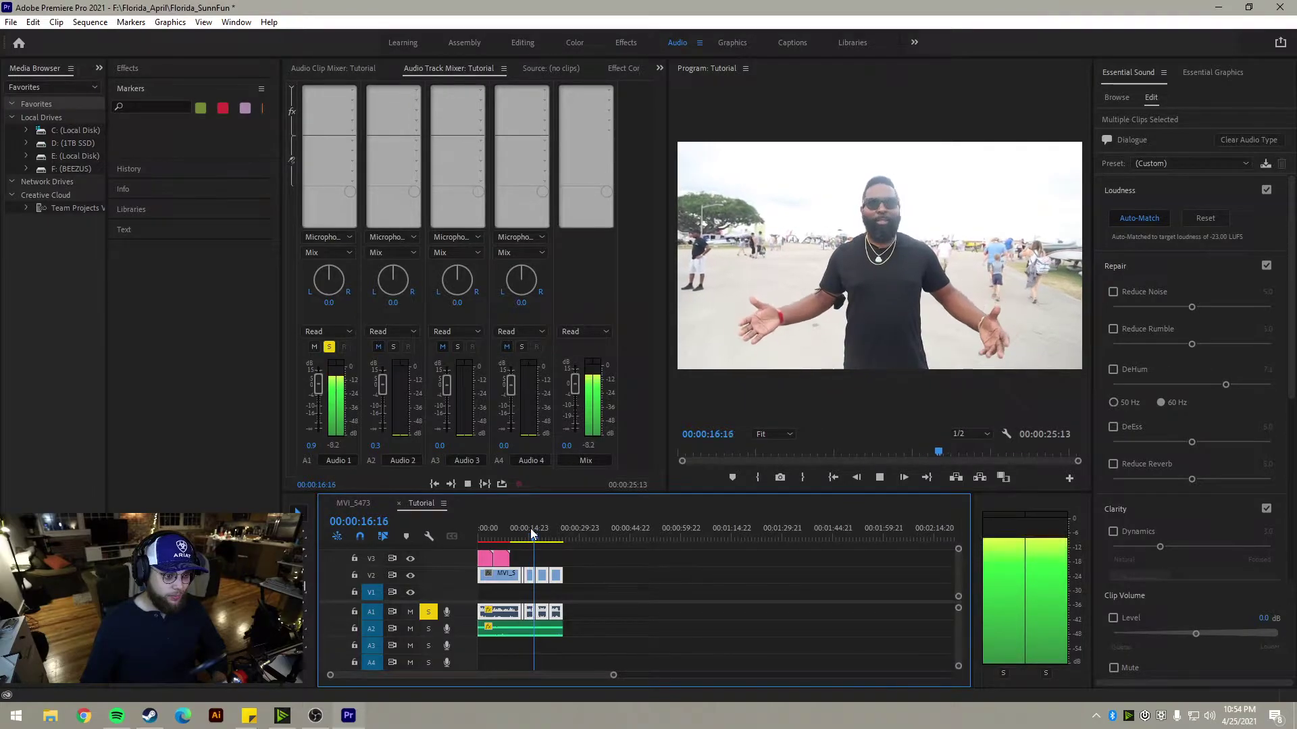
{"action": "key", "text": "space"}
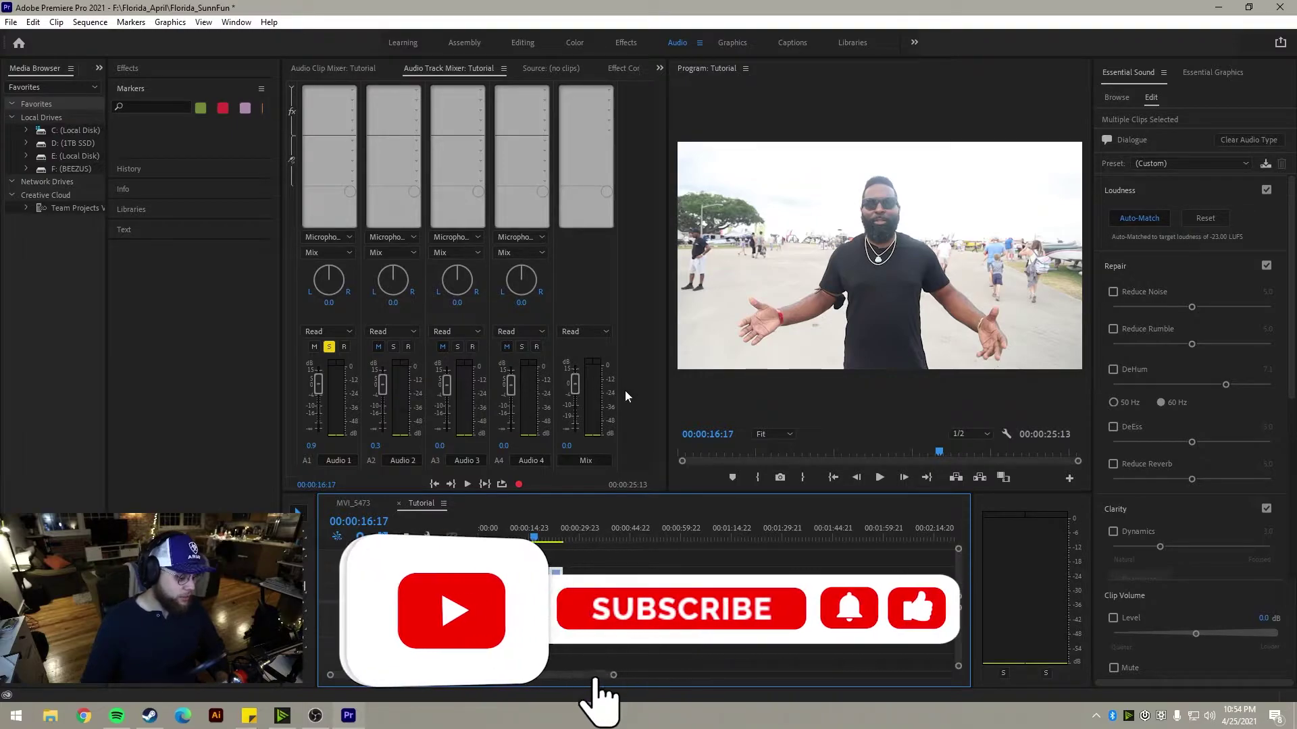
{"action": "key", "text": "Home"}
{"action": "key", "text": "space"}
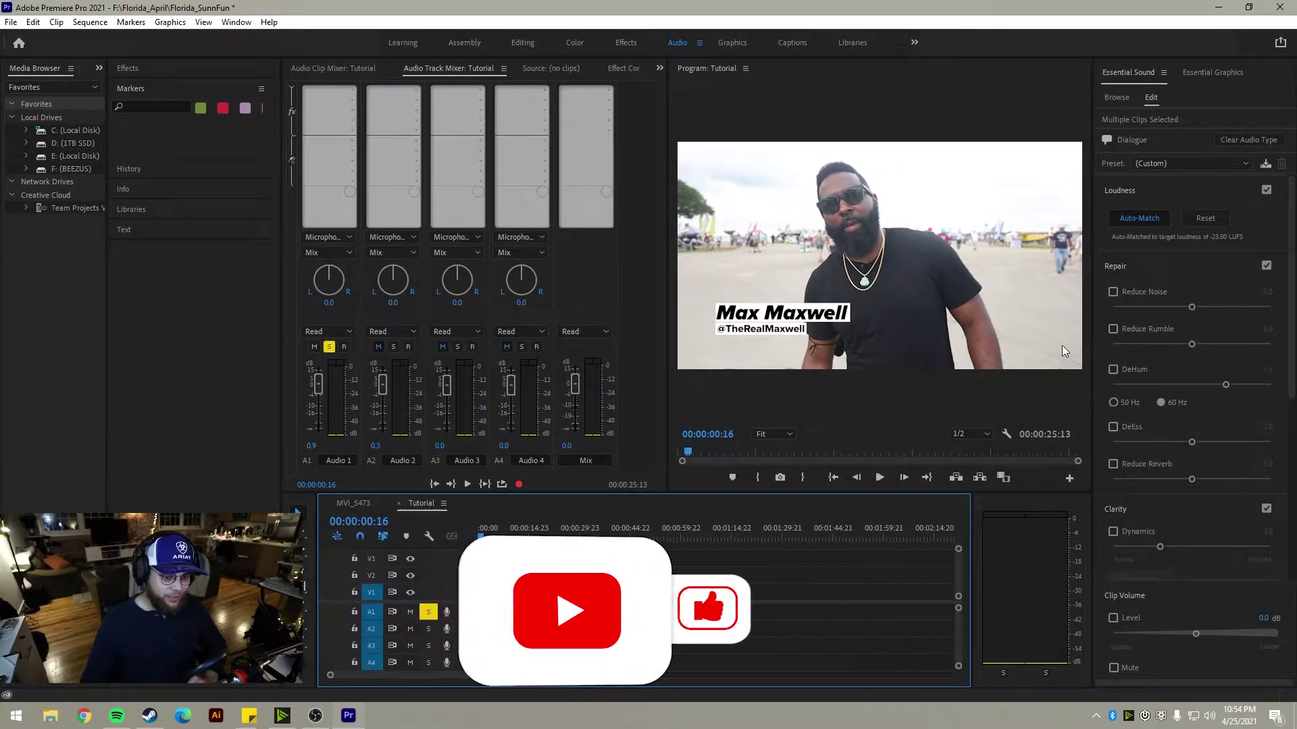
Step: Enable Reduce Noise at 0.3 on the selected dialogue clips and play them back
{"action": "left_click", "coordinate": [1113, 292]}
{"action": "left_click", "coordinate": [1116, 306]}
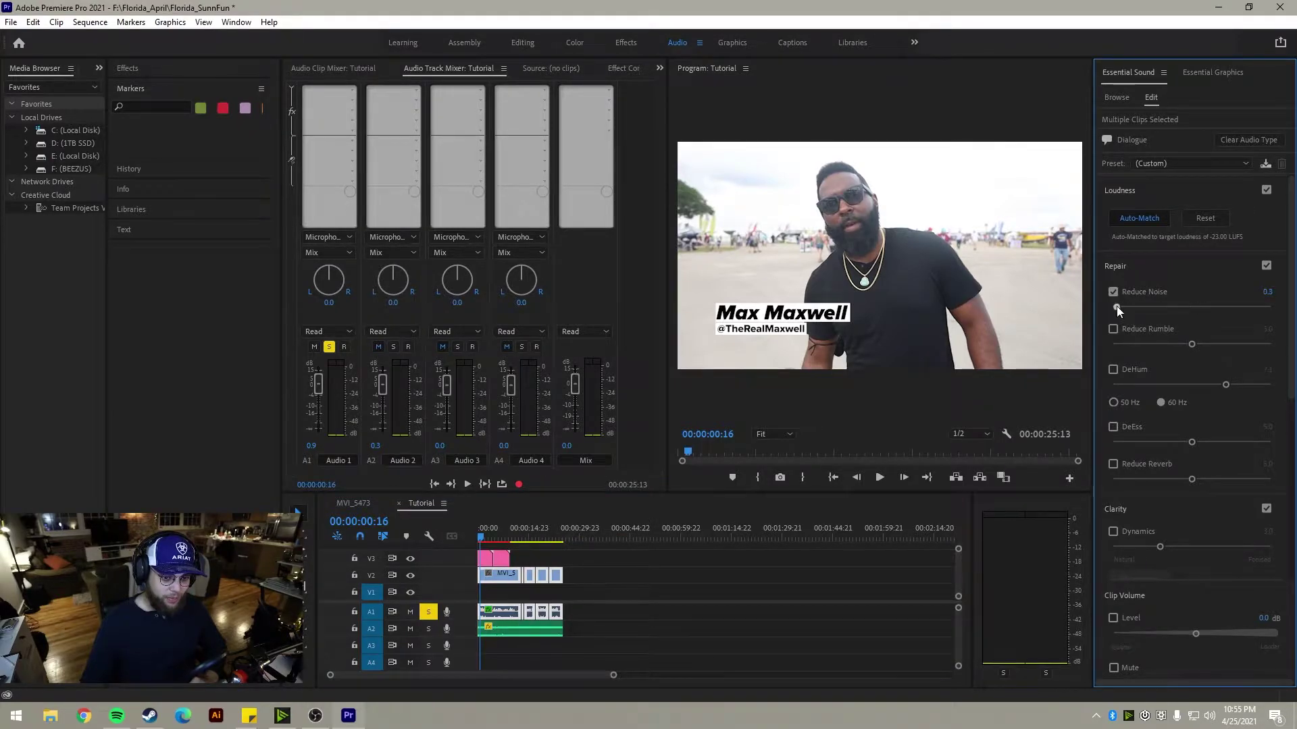
{"action": "key", "text": "space"}
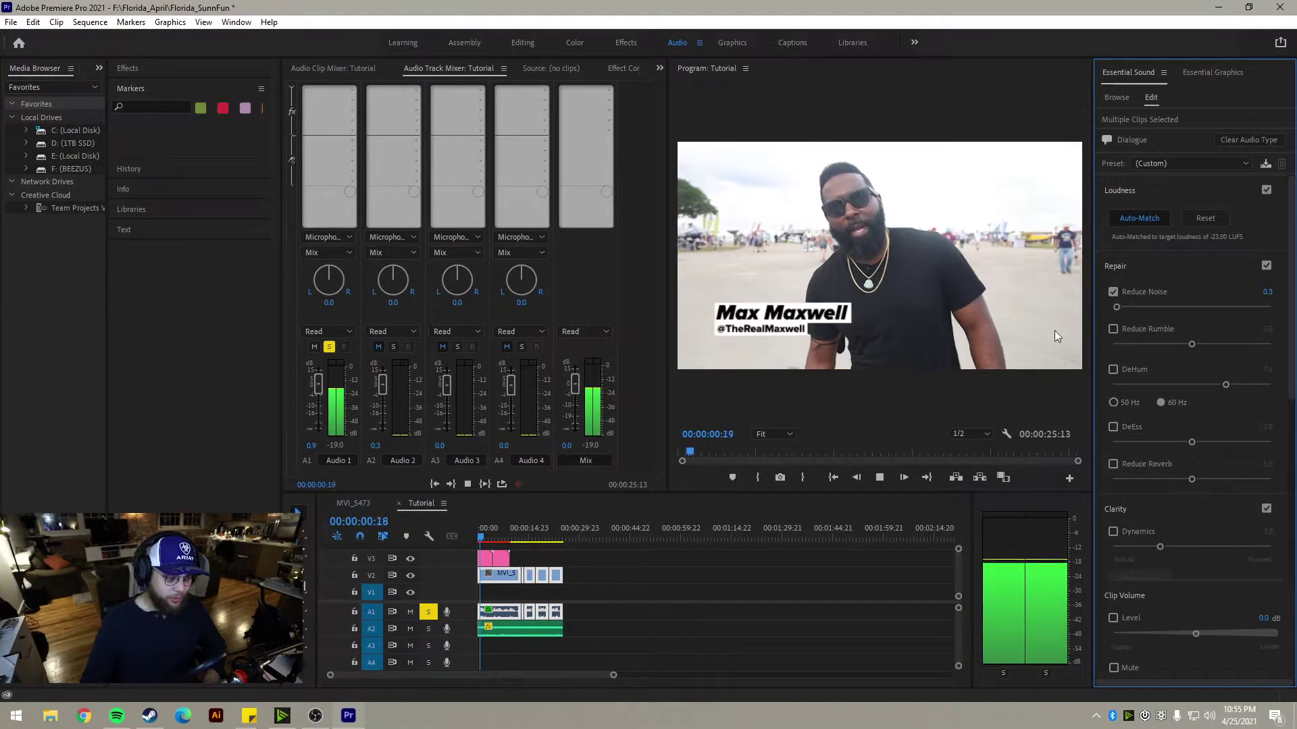
Step: Try Reduce Noise at 5.4 on the dialogue, then lower it to 0.2 and listen
{"action": "left_click", "coordinate": [1198, 304]}
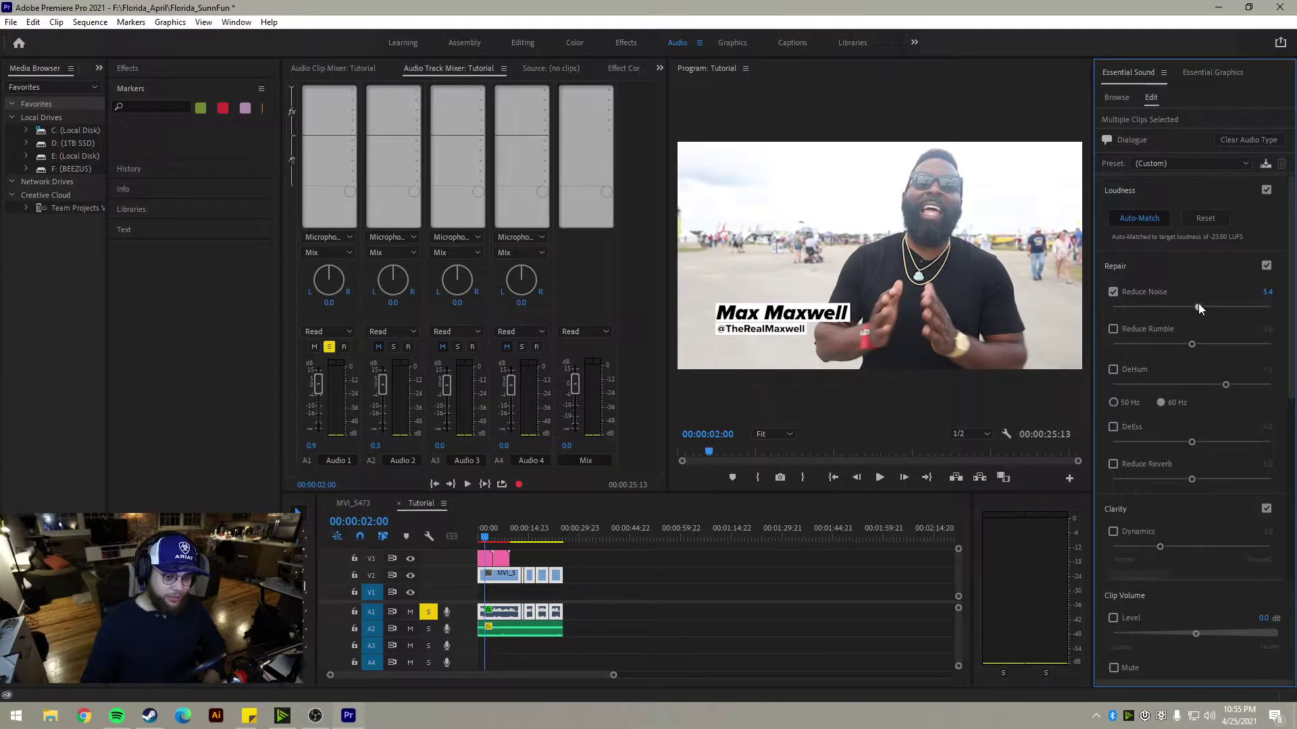
{"action": "left_click_drag", "start_coordinate": [1166, 307], "coordinate": [1116, 315]}
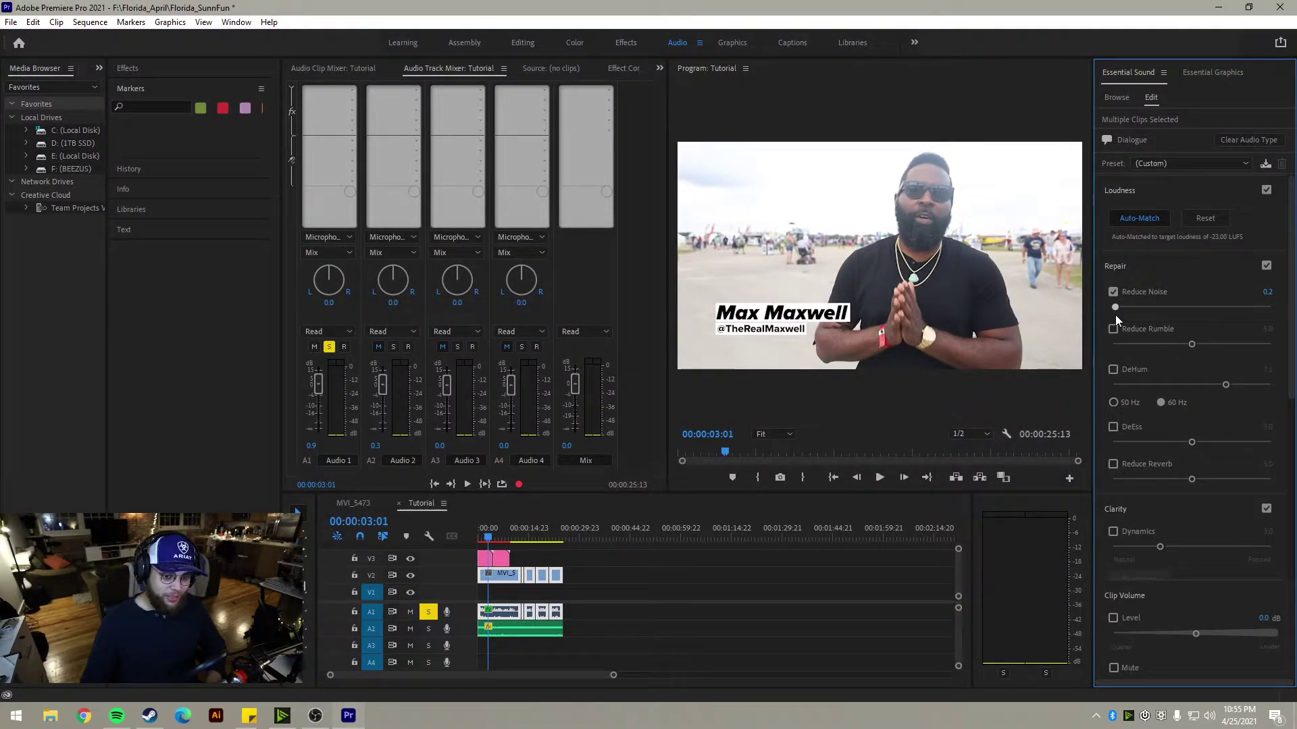
{"action": "key", "text": "space"}
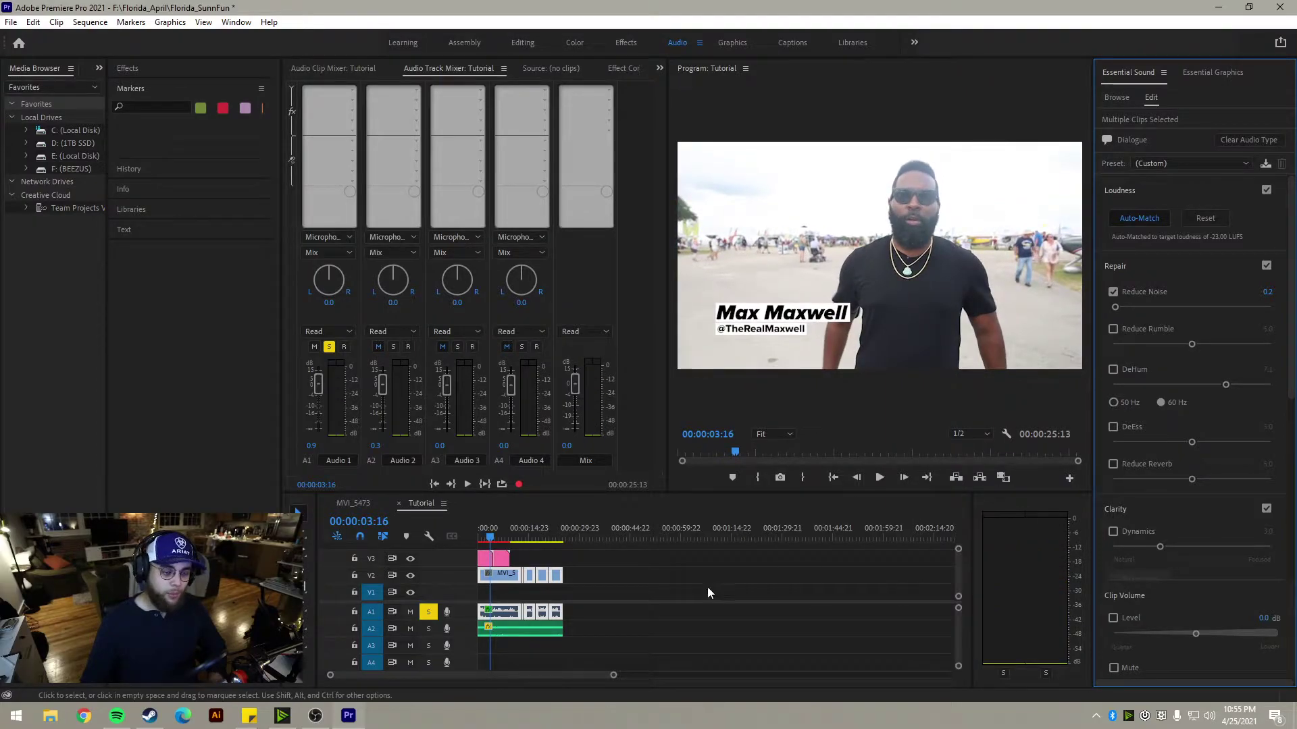
Step: Compare the dialogue with Reduce Noise off and on during playback, leaving it enabled
{"action": "left_click", "coordinate": [1113, 293]}
{"action": "left_click", "coordinate": [1113, 293]}
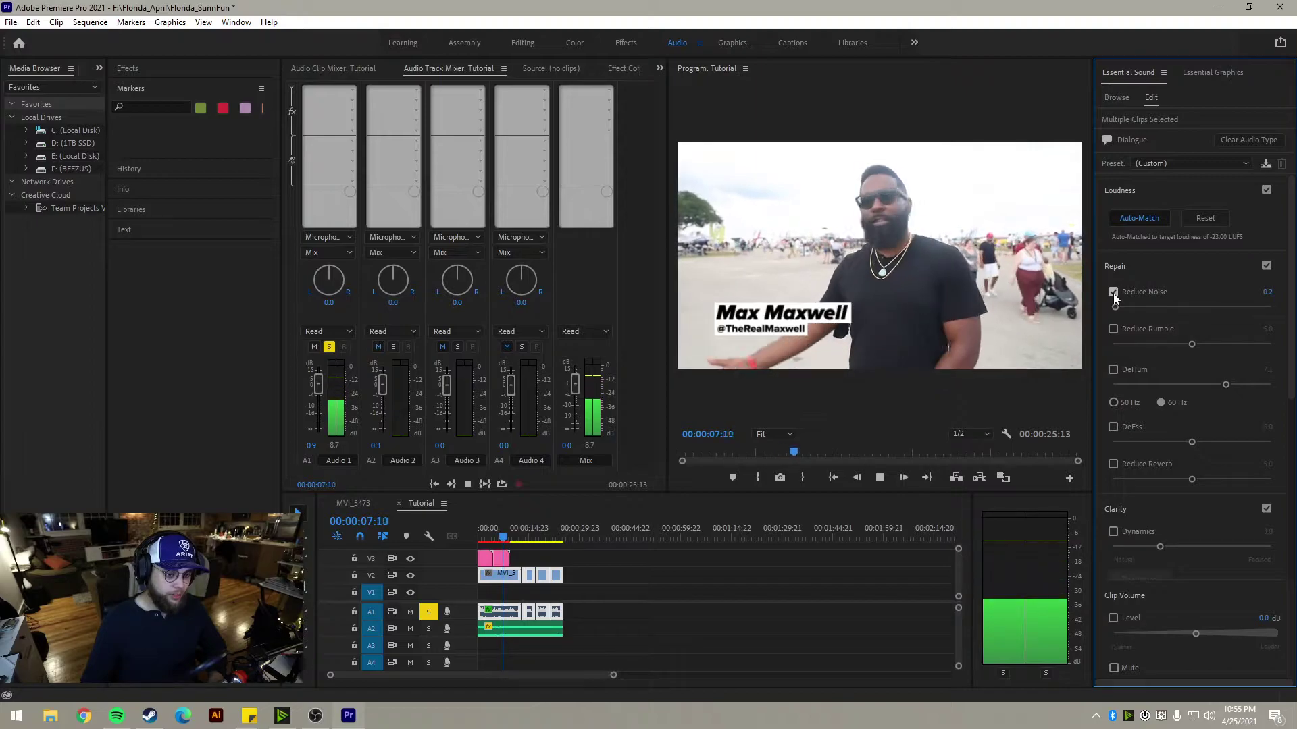
{"action": "key", "text": "space"}
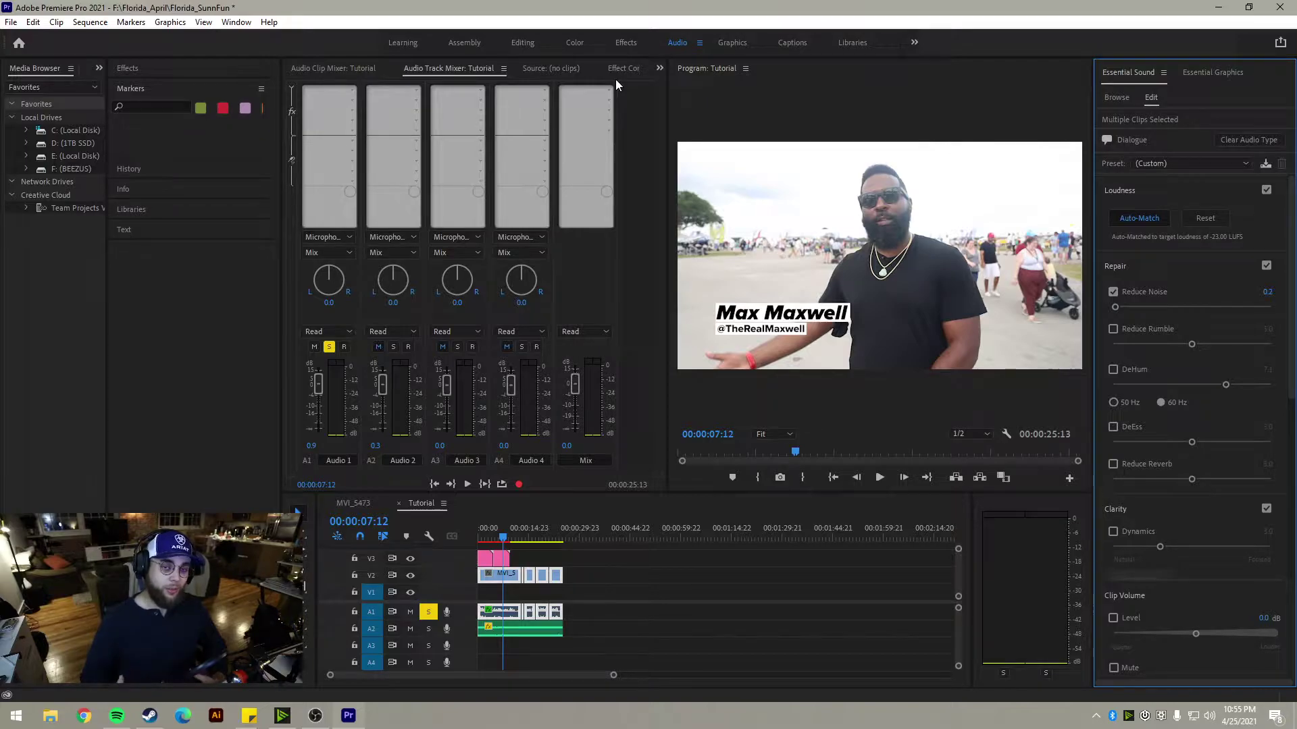
Step: Show the Audio Track Mixer for the Tutorial sequence with its effects and sends area expanded
{"action": "left_click", "coordinate": [238, 22]}
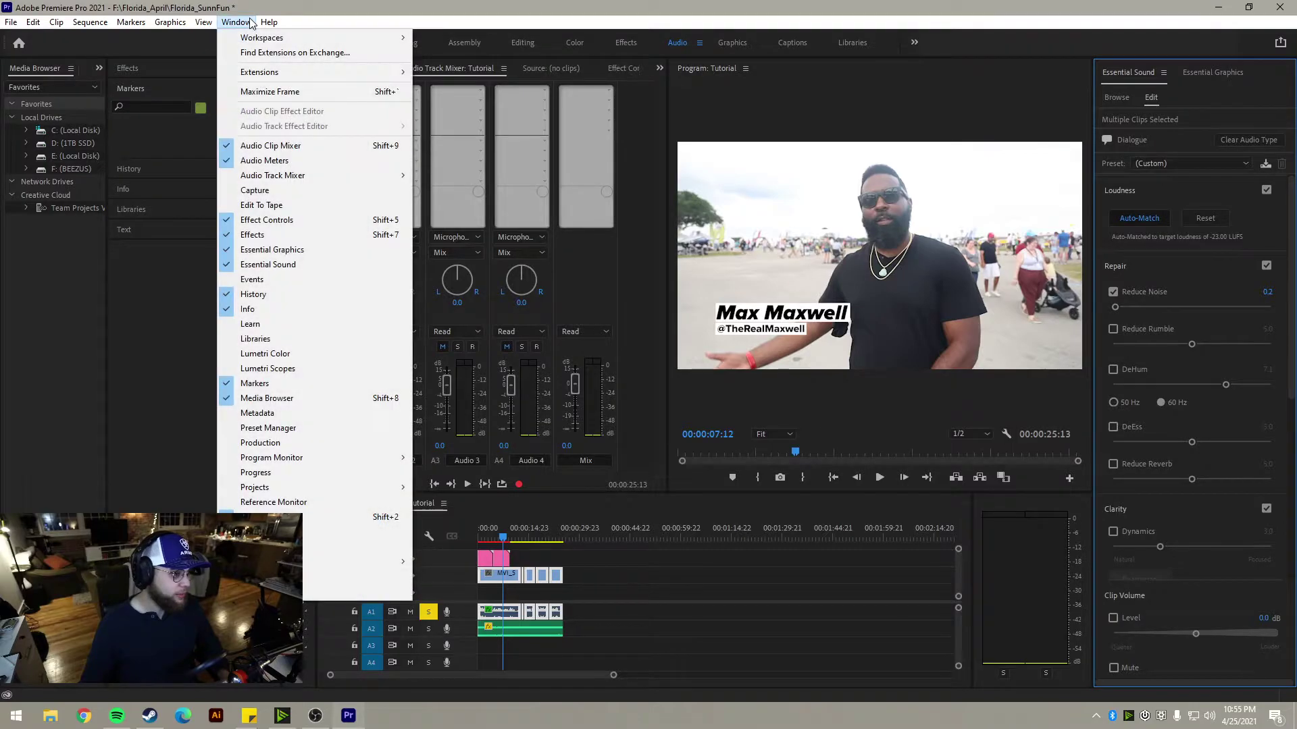
{"action": "mouse_move", "coordinate": [292, 176]}
{"action": "left_click", "coordinate": [448, 192]}
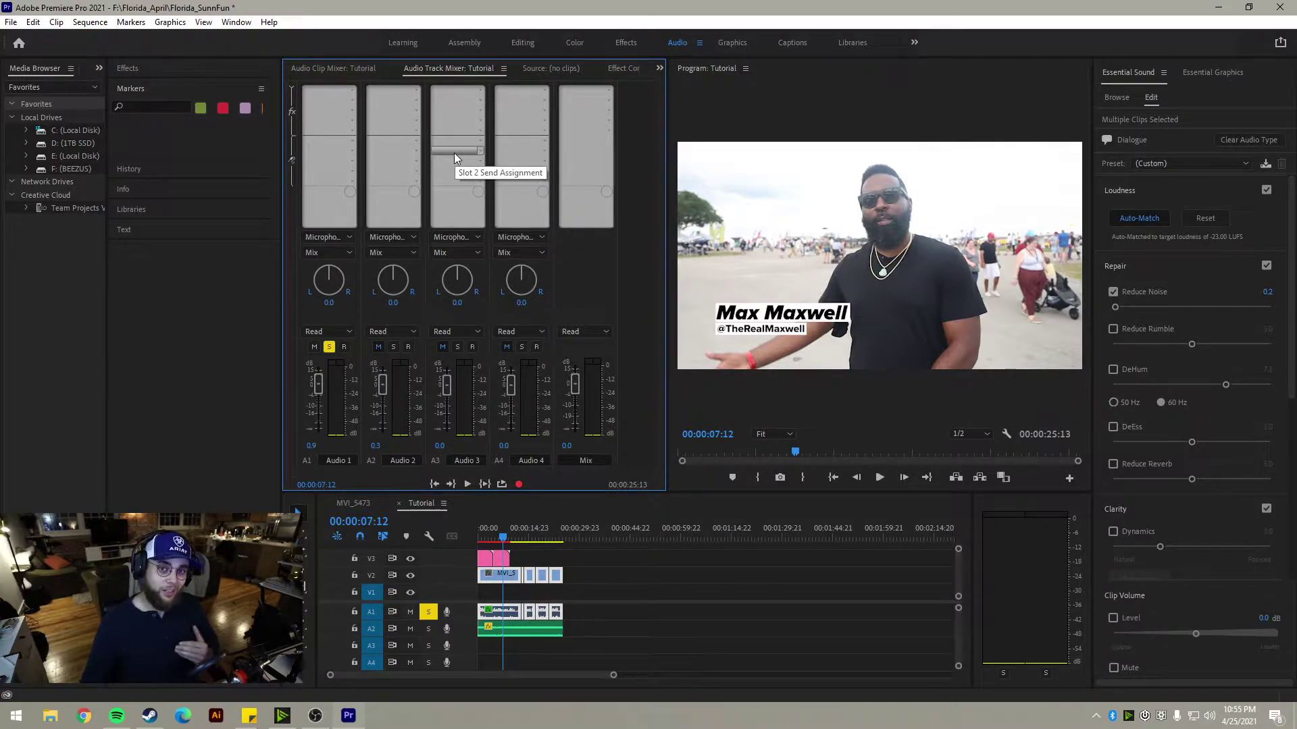
{"action": "left_click", "coordinate": [291, 89]}
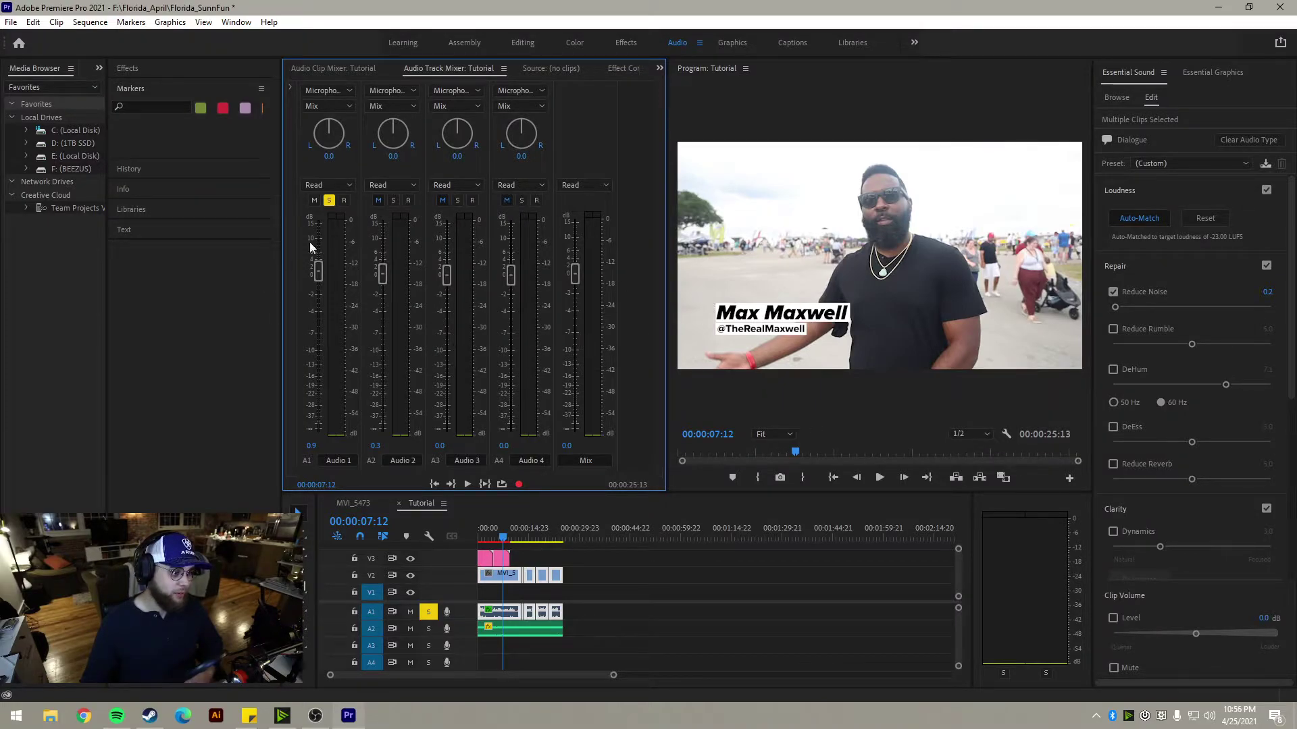
{"action": "left_click", "coordinate": [290, 88]}
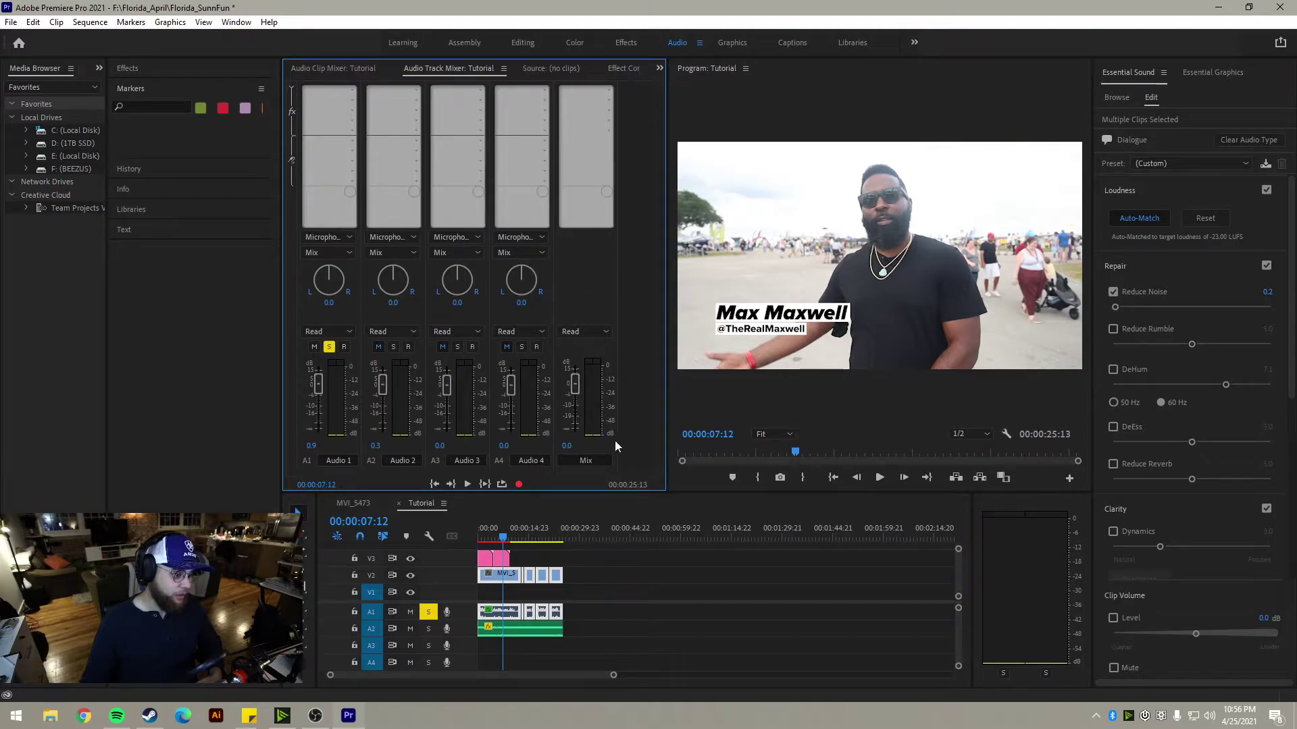
Step: Add the Dynamics effect to the Mix track's first slot and open its settings, keeping the default preset
{"action": "left_click", "coordinate": [608, 93]}
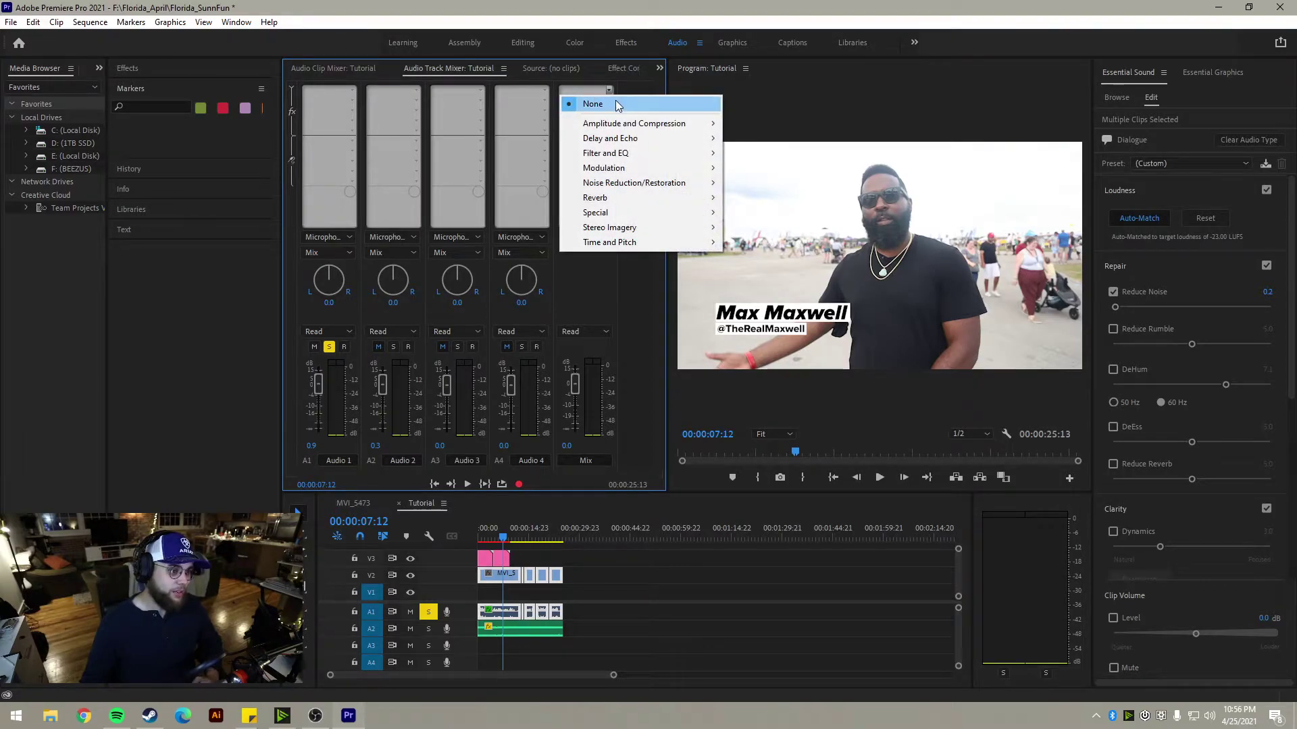
{"action": "mouse_move", "coordinate": [628, 123]}
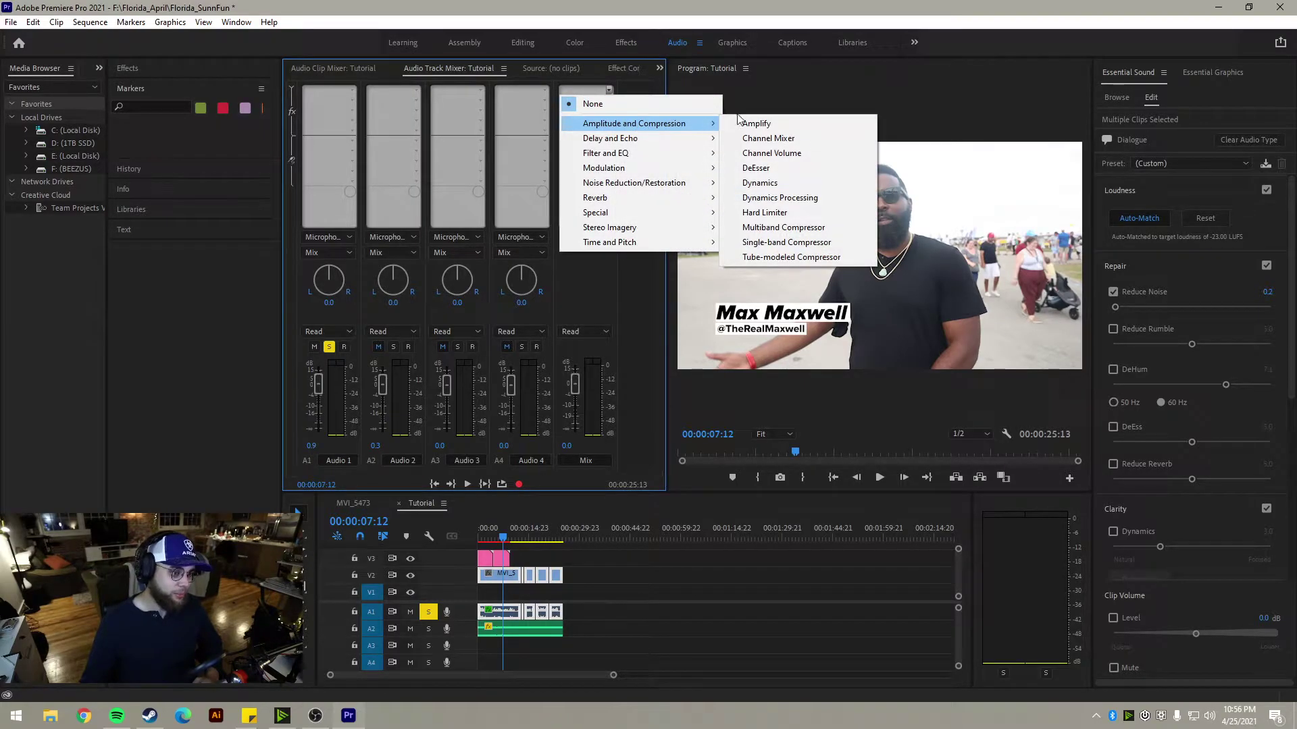
{"action": "left_click", "coordinate": [766, 183]}
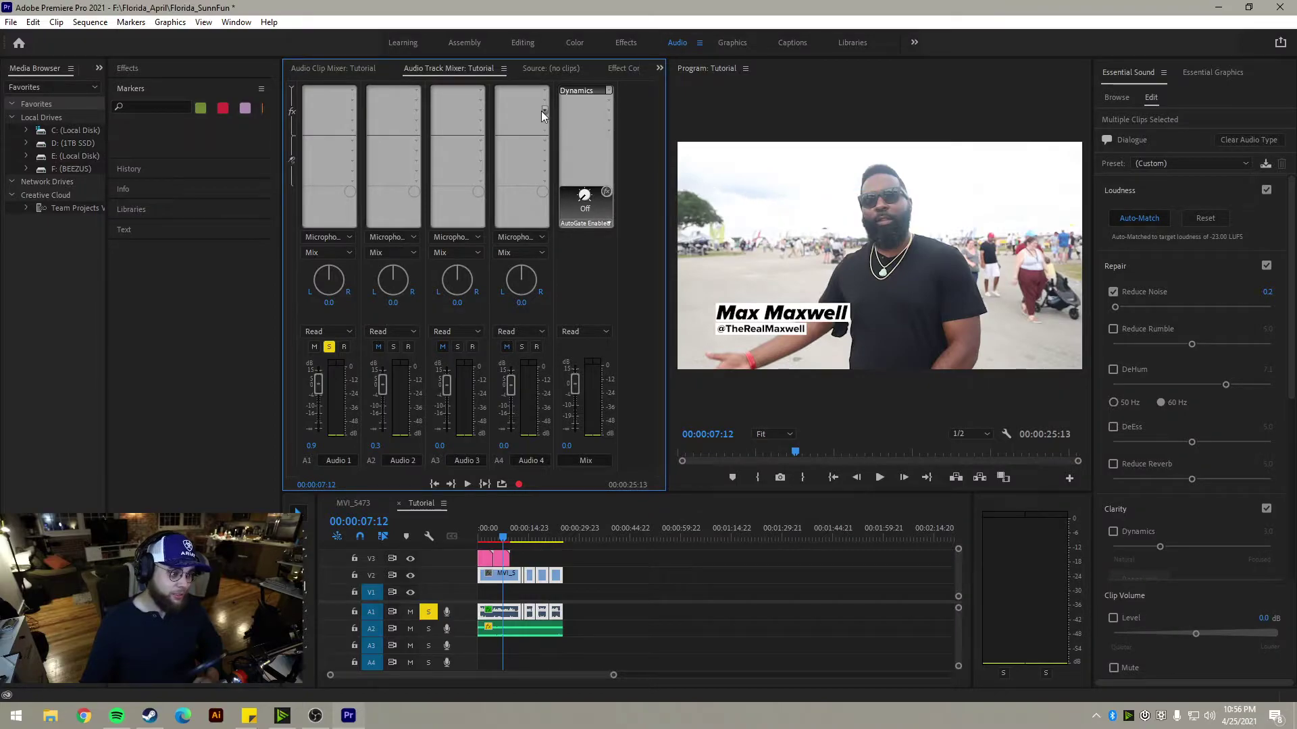
{"action": "double_click", "coordinate": [586, 89]}
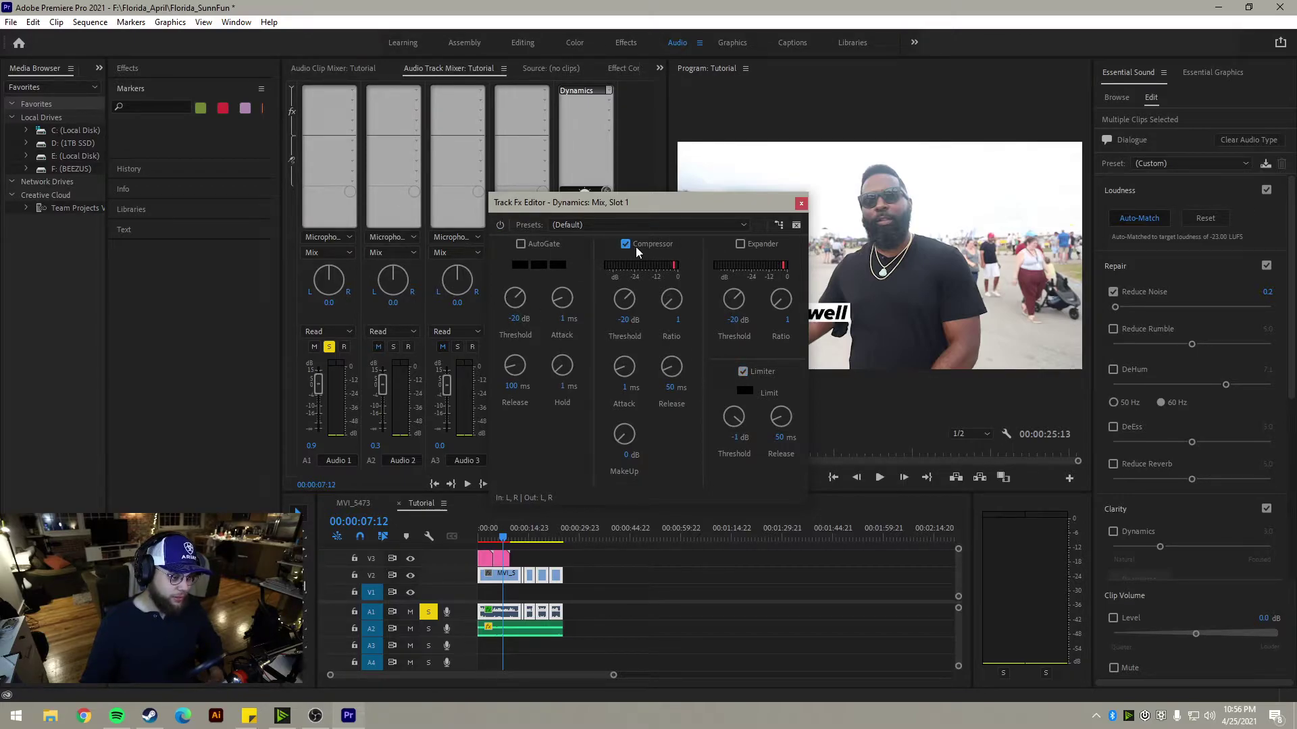
{"action": "left_click", "coordinate": [631, 224]}
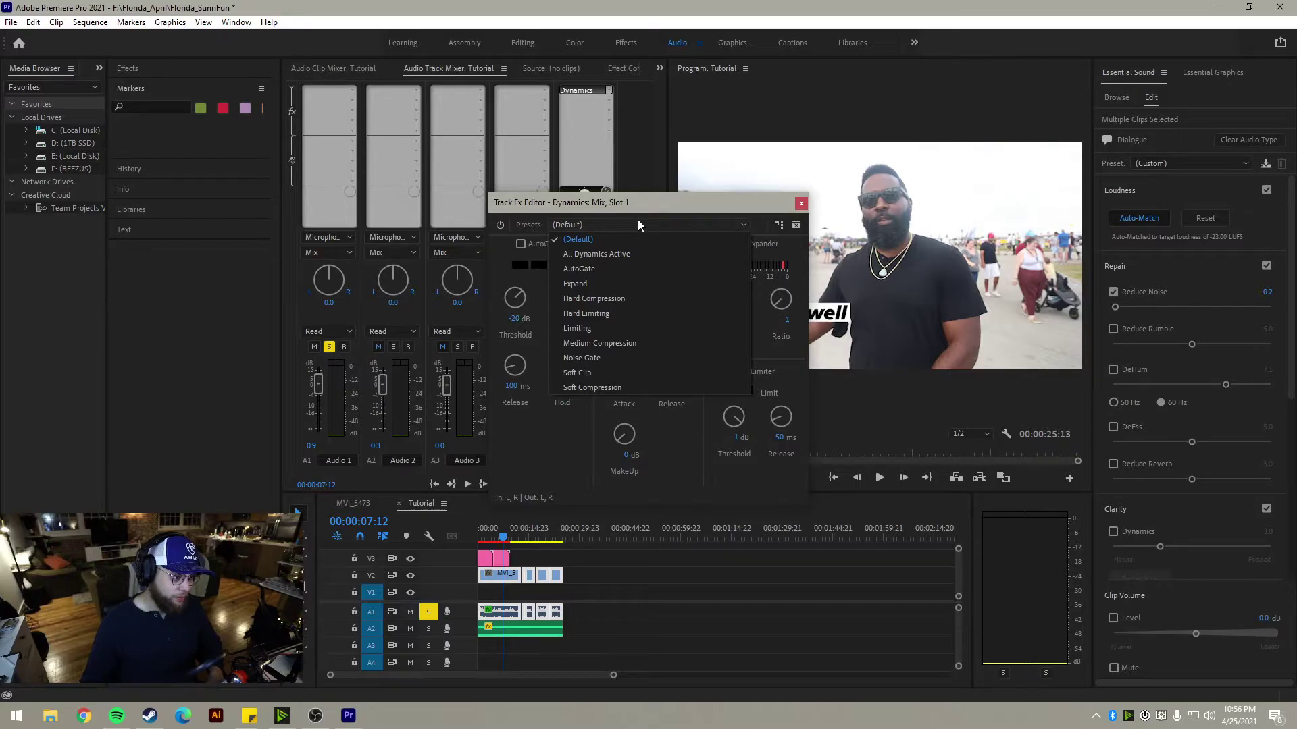
{"action": "left_click", "coordinate": [638, 223]}
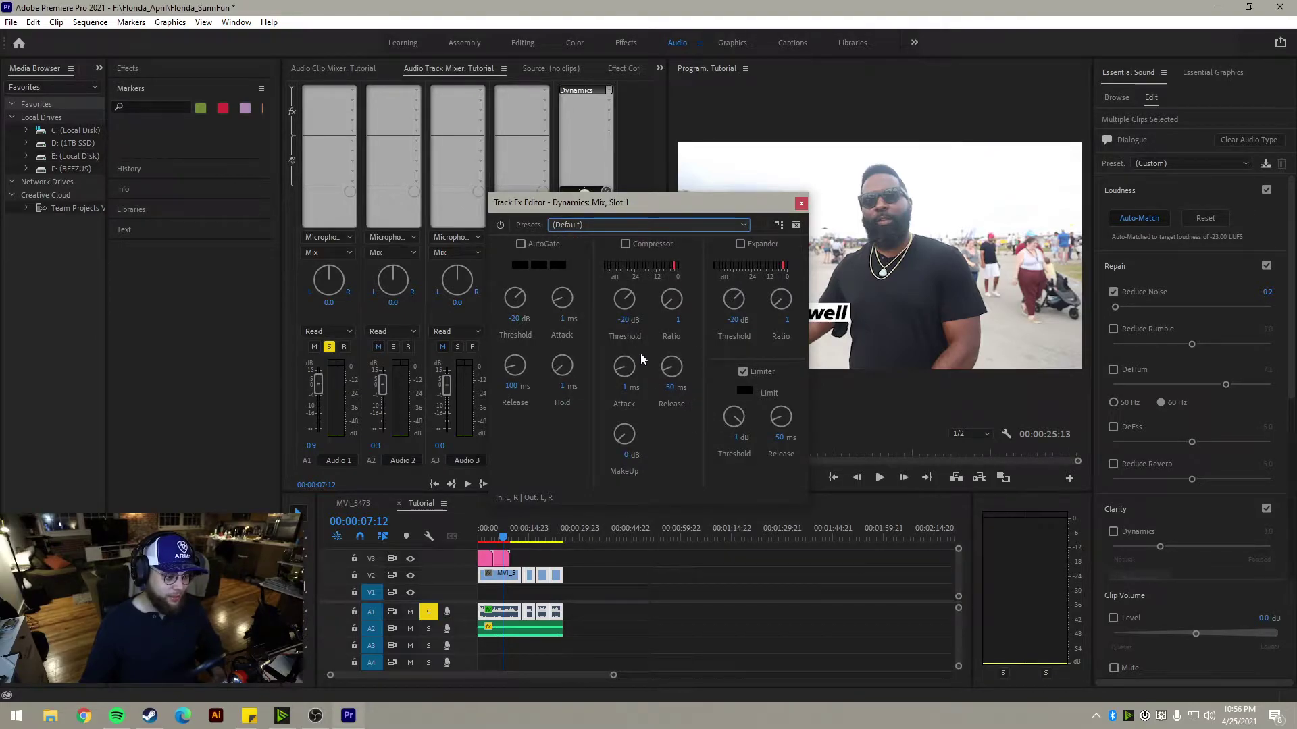
Step: Set the Dynamics limiter threshold on the Mix track to -6 dB and close the effect settings
{"action": "left_click", "coordinate": [736, 437]}
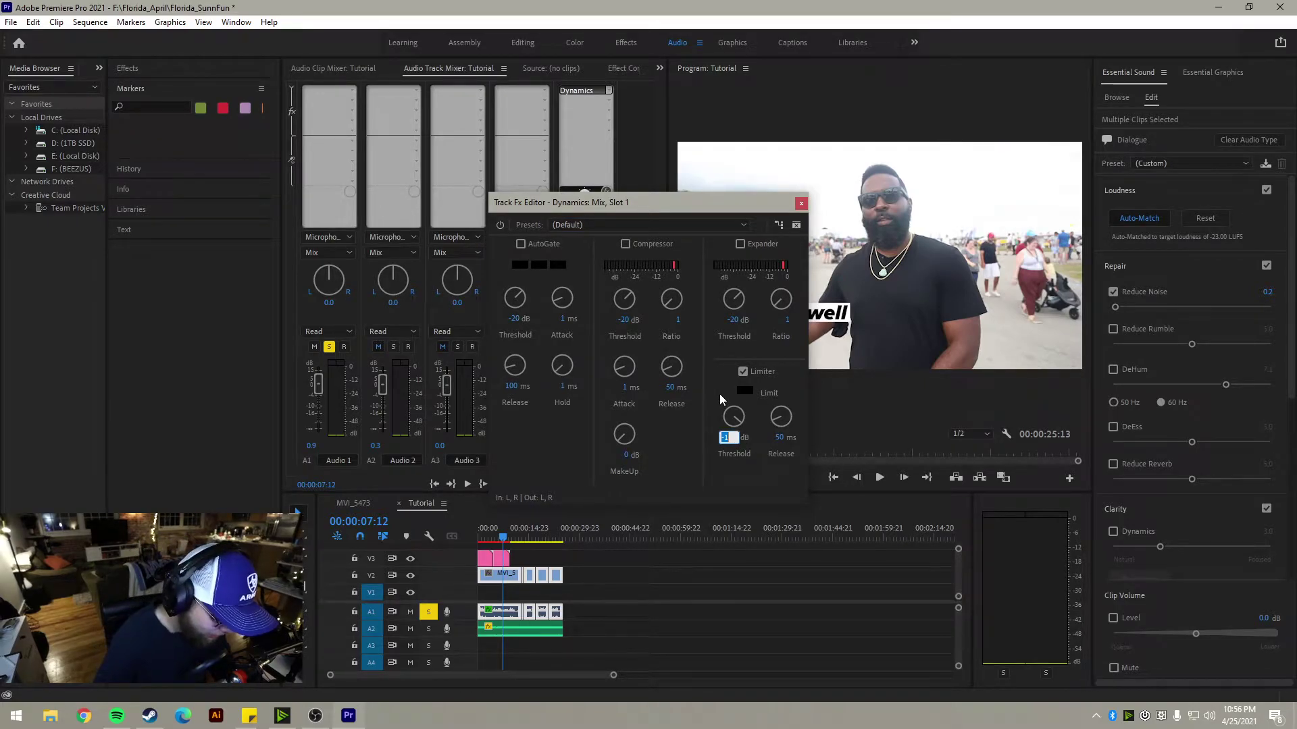
{"action": "type", "text": "-"}
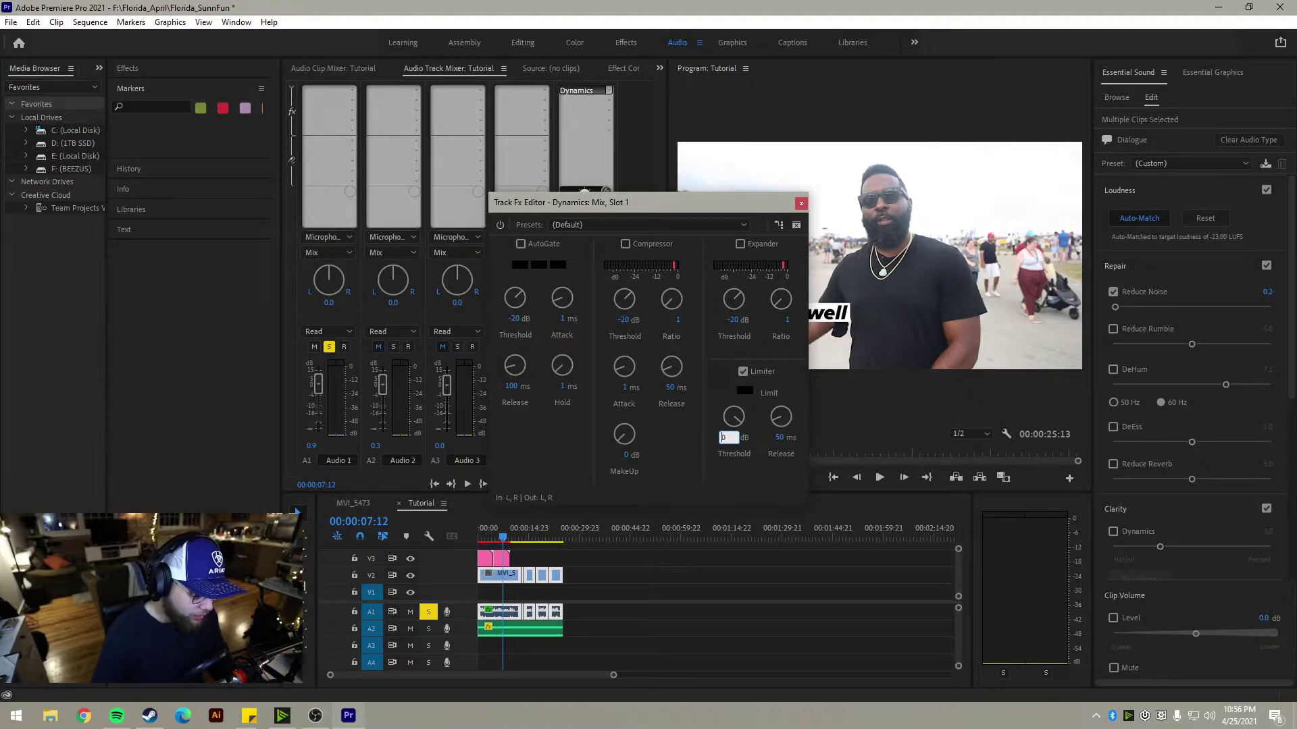
{"action": "left_click_drag", "start_coordinate": [738, 418], "coordinate": [730, 421]}
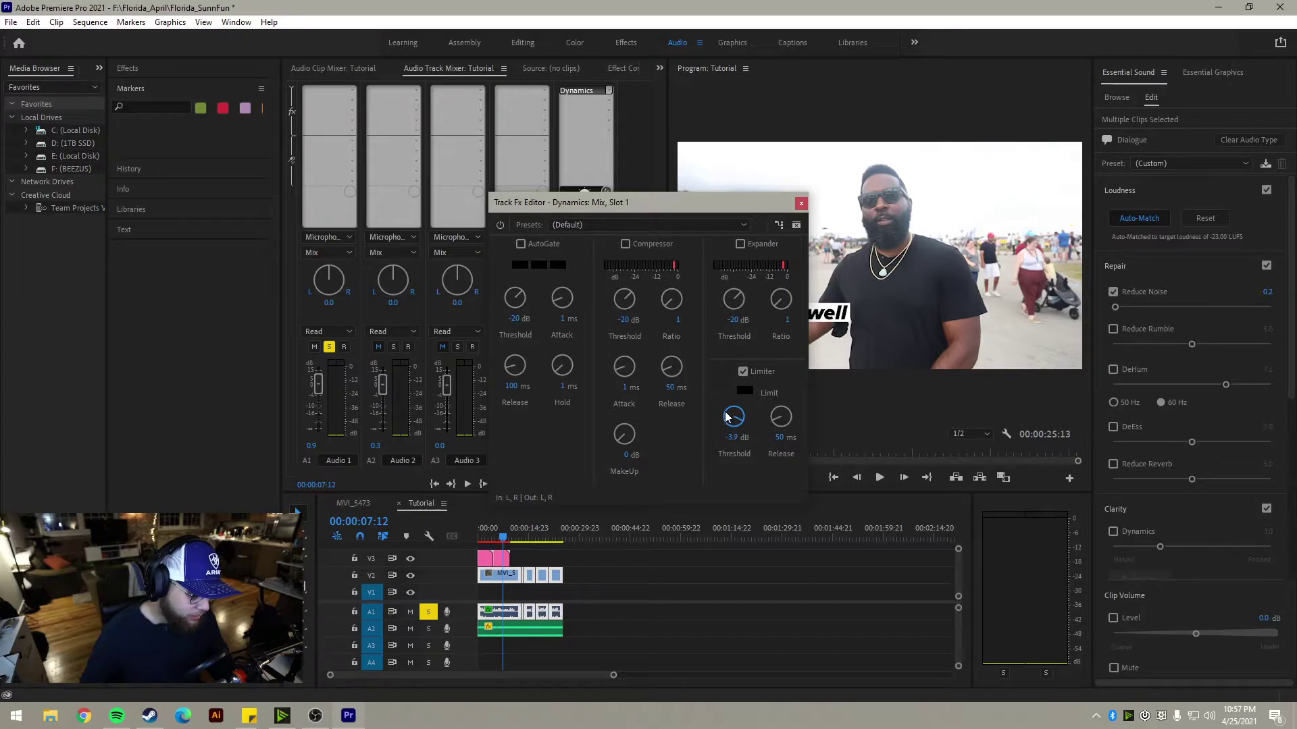
{"action": "left_click_drag", "start_coordinate": [727, 418], "coordinate": [722, 437]}
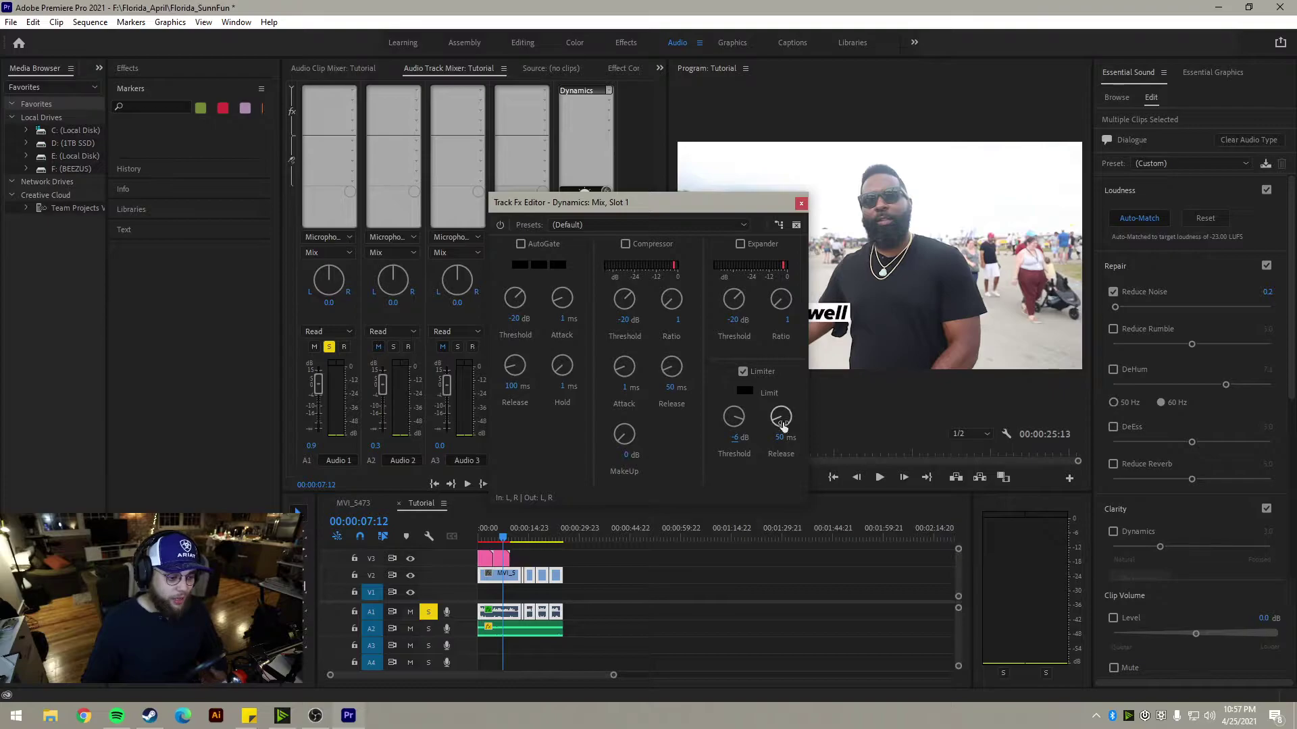
{"action": "left_click", "coordinate": [801, 204]}
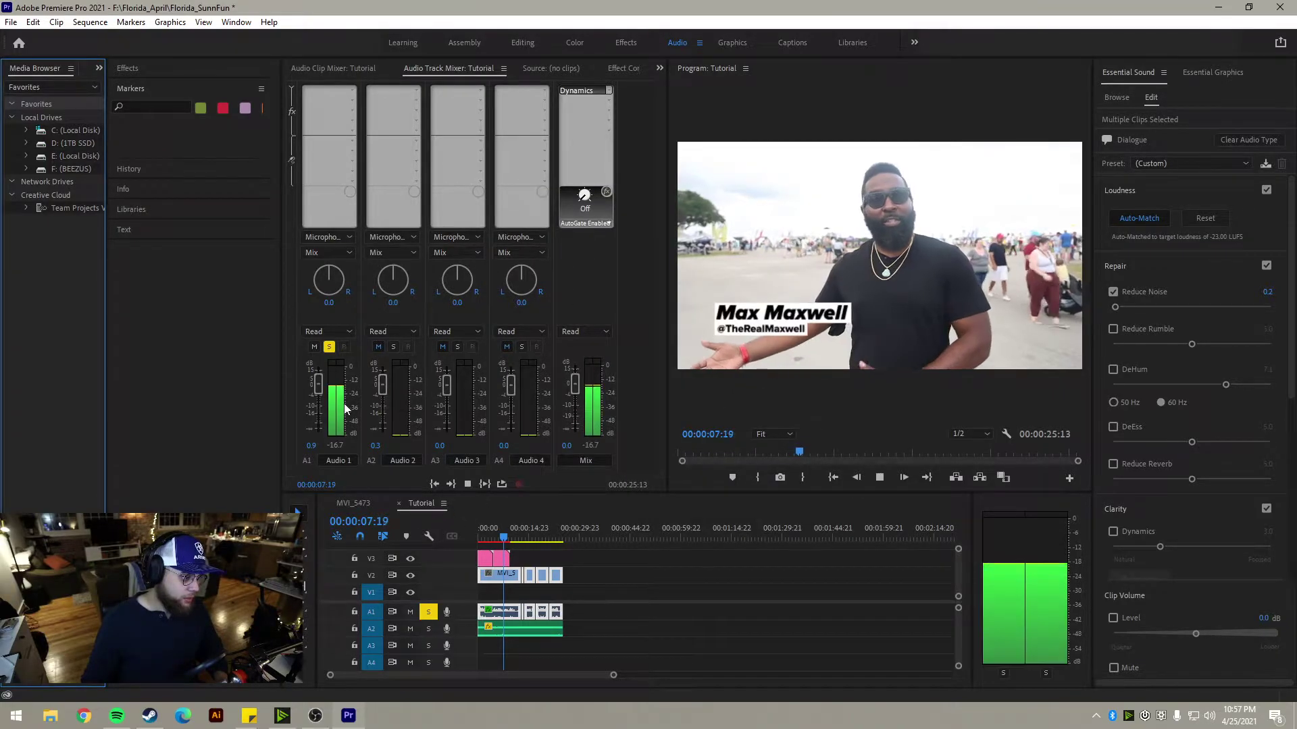
Step: Raise the Audio 1 track volume to 15 dB during playback to test the limiter on the mix
{"action": "left_click", "coordinate": [322, 383]}
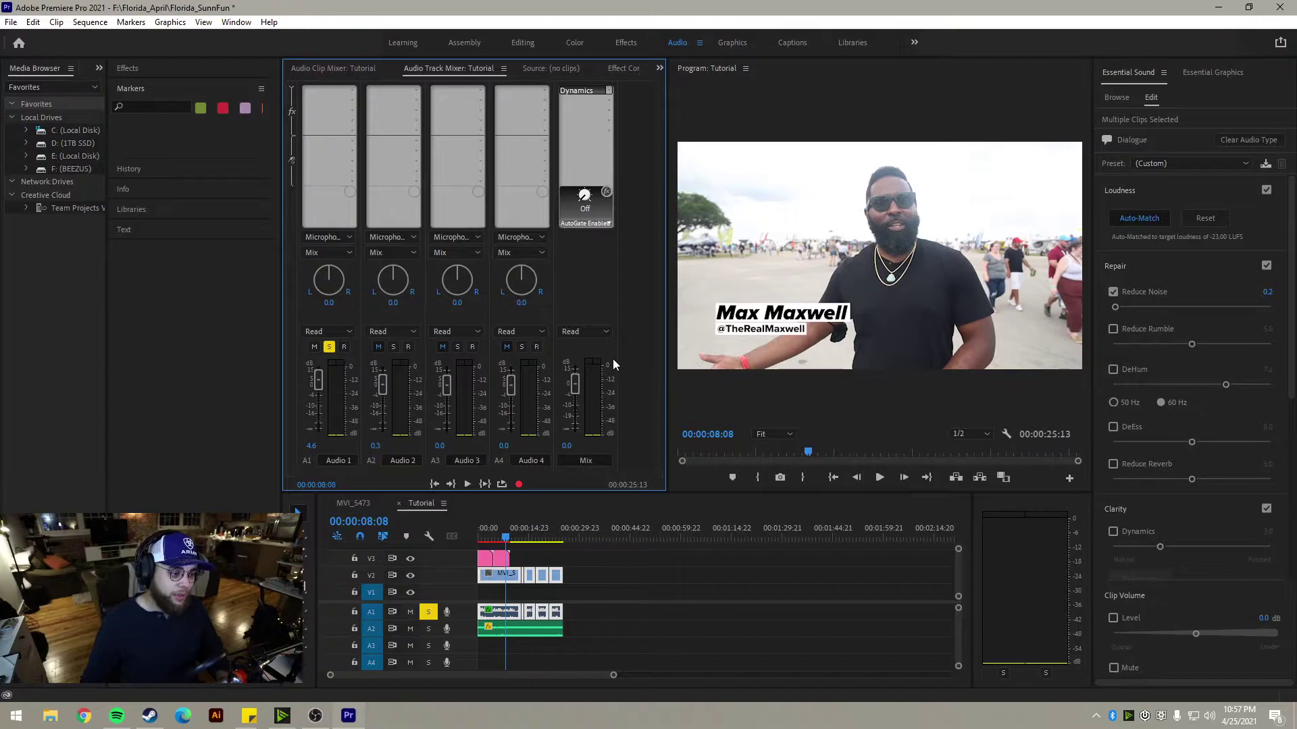
{"action": "left_click_drag", "start_coordinate": [319, 375], "coordinate": [319, 363]}
{"action": "key", "text": "space"}
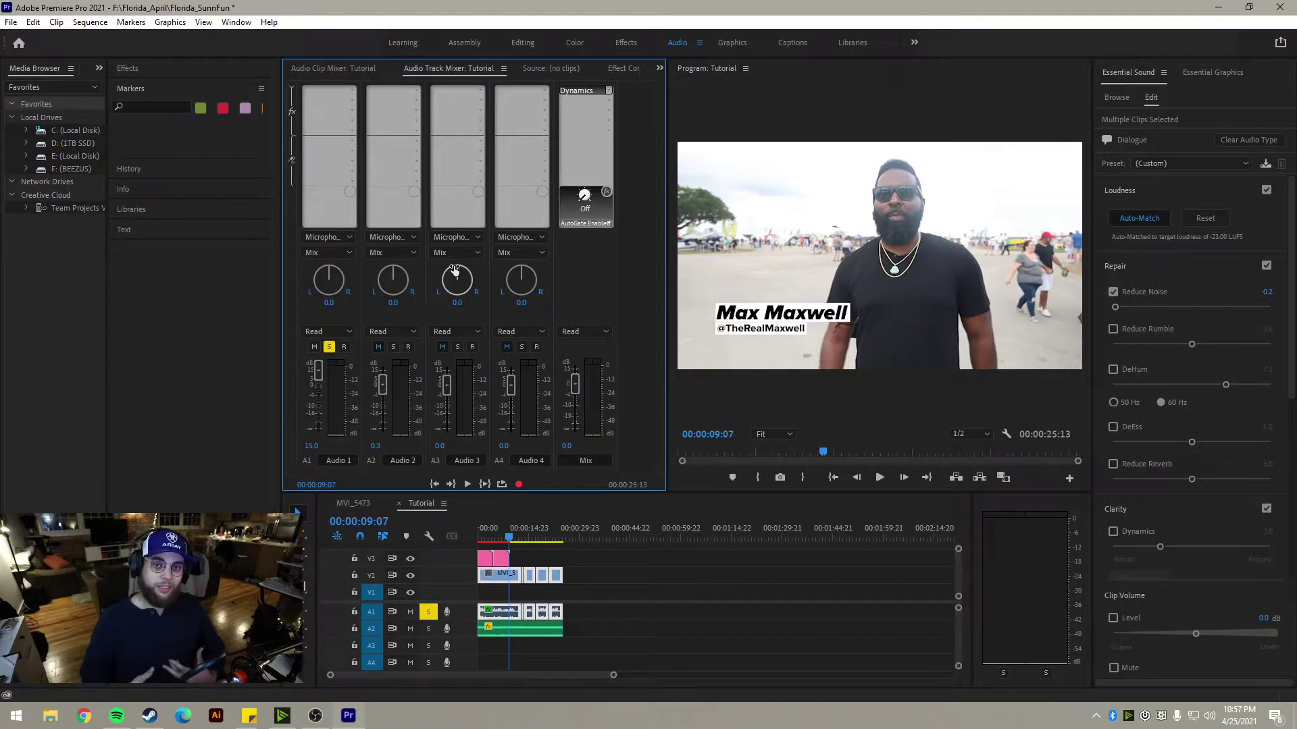
{"action": "key", "text": "space"}
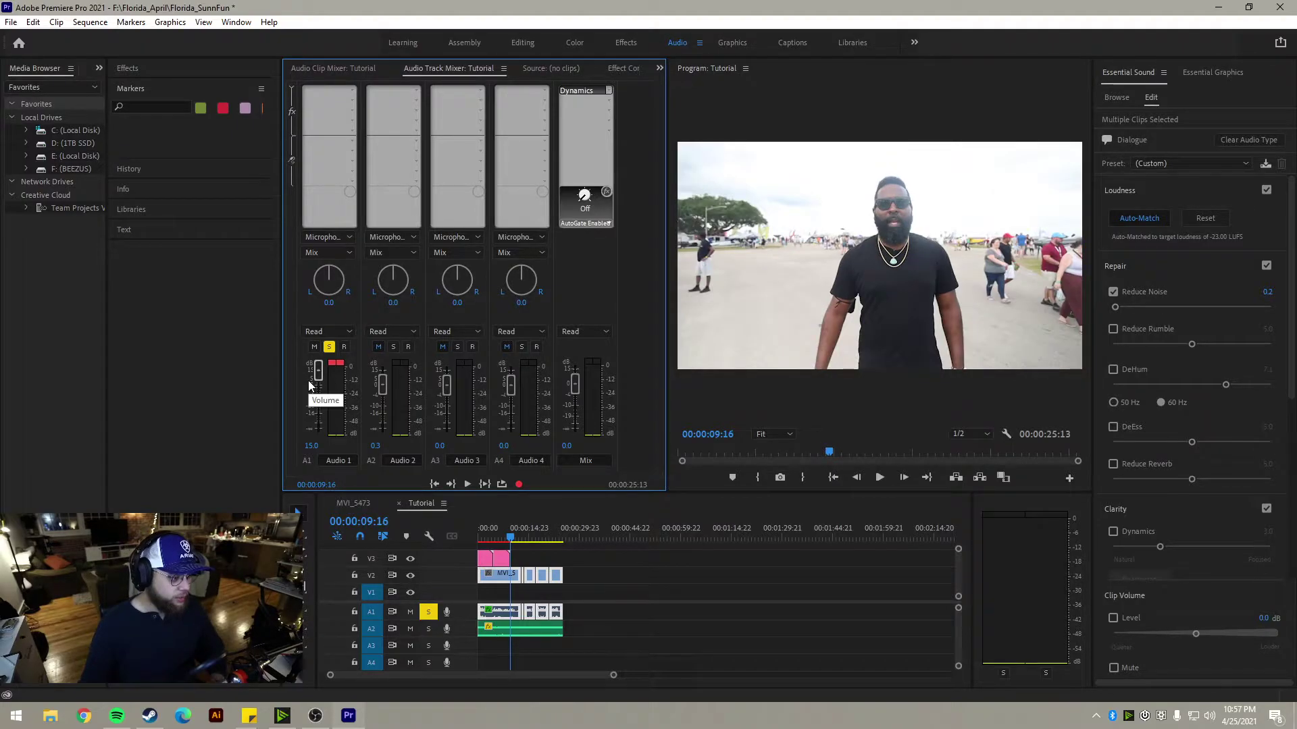
Step: Lower the Audio 1 volume to about 6.6 dB during playback and bring it back up to 15 dB for comparison
{"action": "key", "text": "space"}
{"action": "left_click_drag", "start_coordinate": [320, 379], "coordinate": [319, 378]}
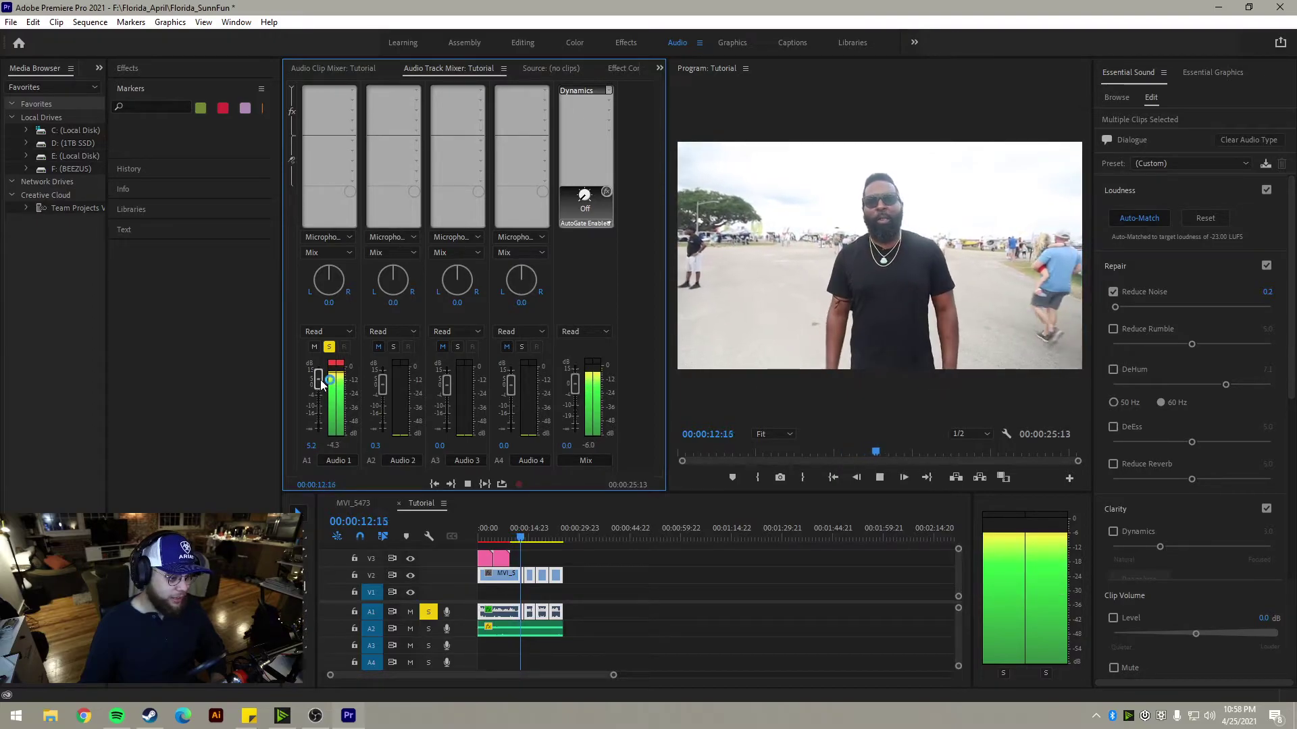
{"action": "key", "text": "space"}
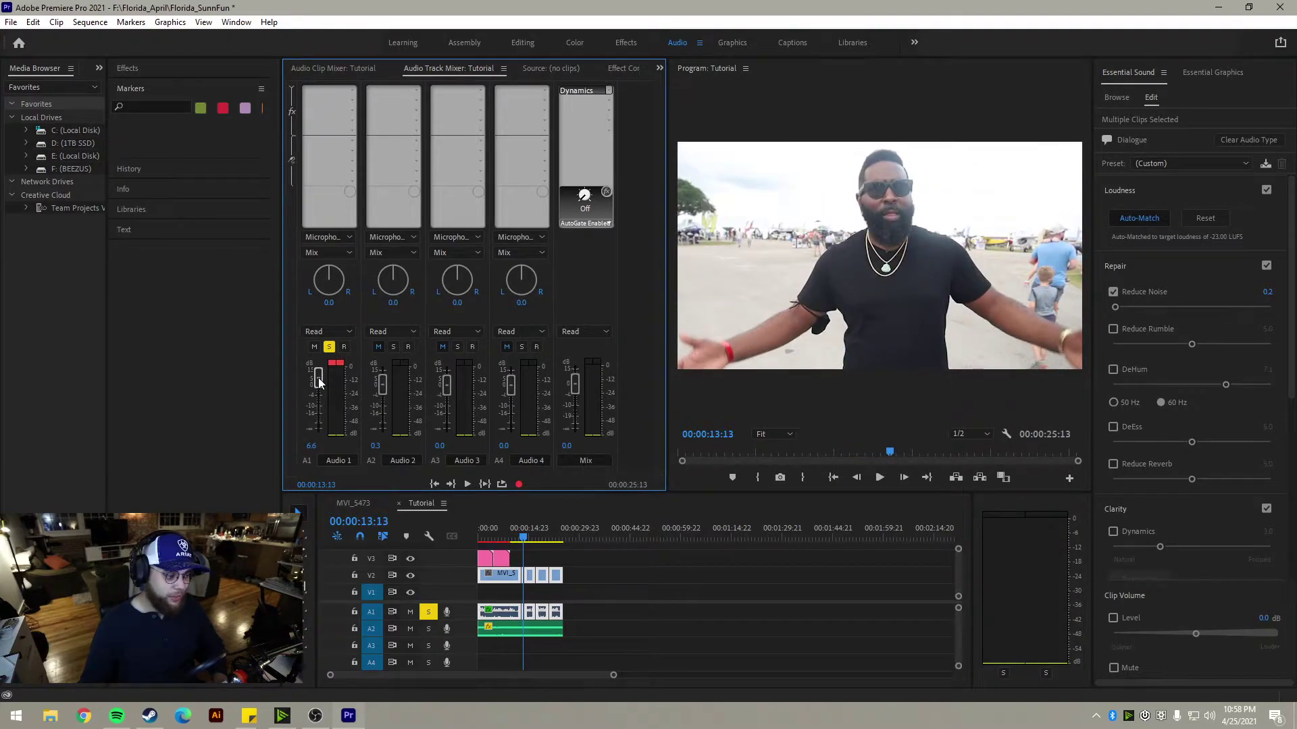
{"action": "key", "text": "space"}
{"action": "left_click_drag", "start_coordinate": [317, 376], "coordinate": [318, 371]}
{"action": "key", "text": "space"}
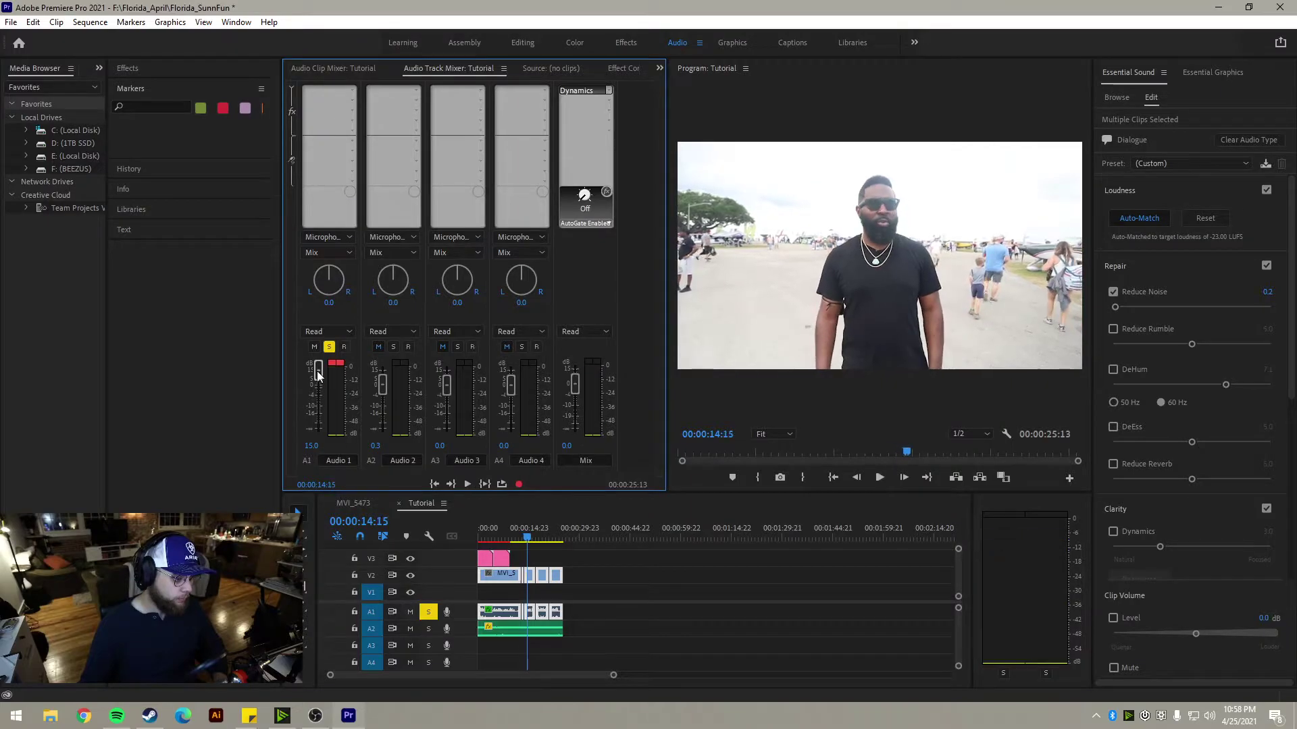
Step: Add a Single-band Compressor to the first effect slot of Audio 1 and open its settings
{"action": "left_click", "coordinate": [350, 90]}
{"action": "mouse_move", "coordinate": [368, 123]}
{"action": "left_click", "coordinate": [326, 83]}
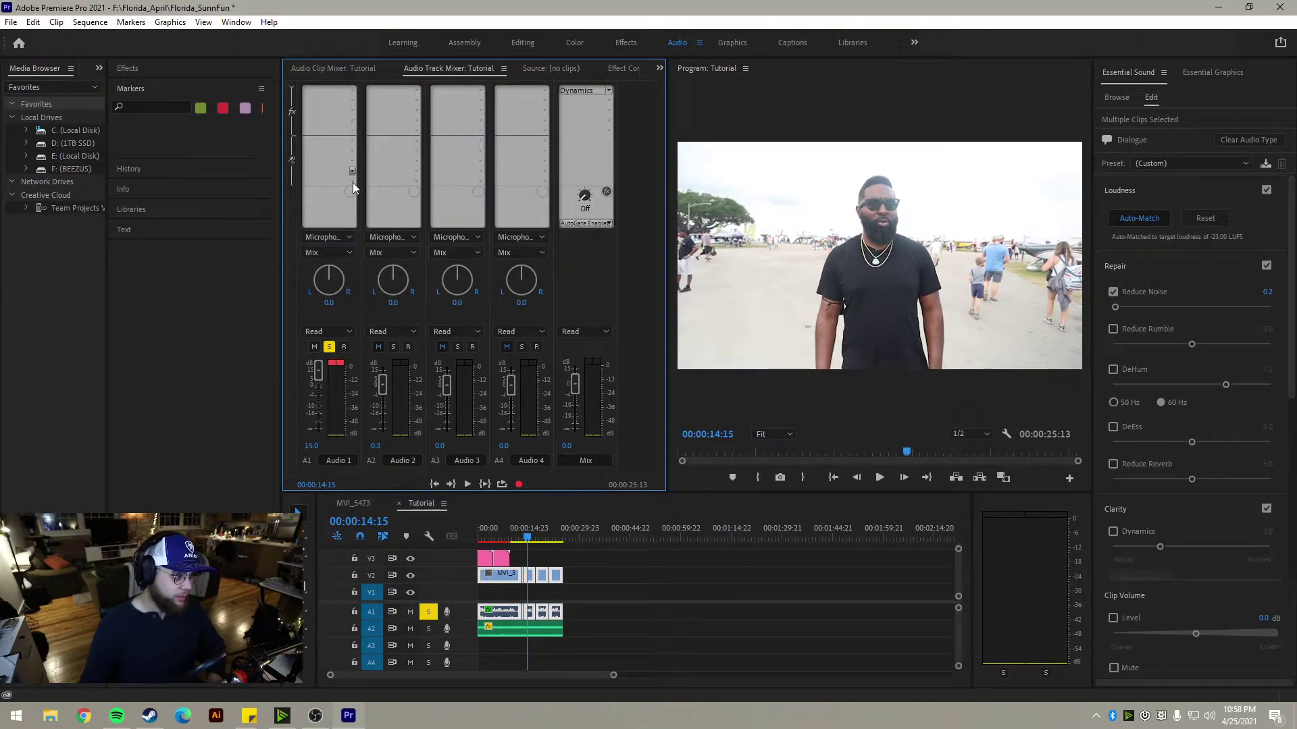
{"action": "left_click", "coordinate": [351, 90]}
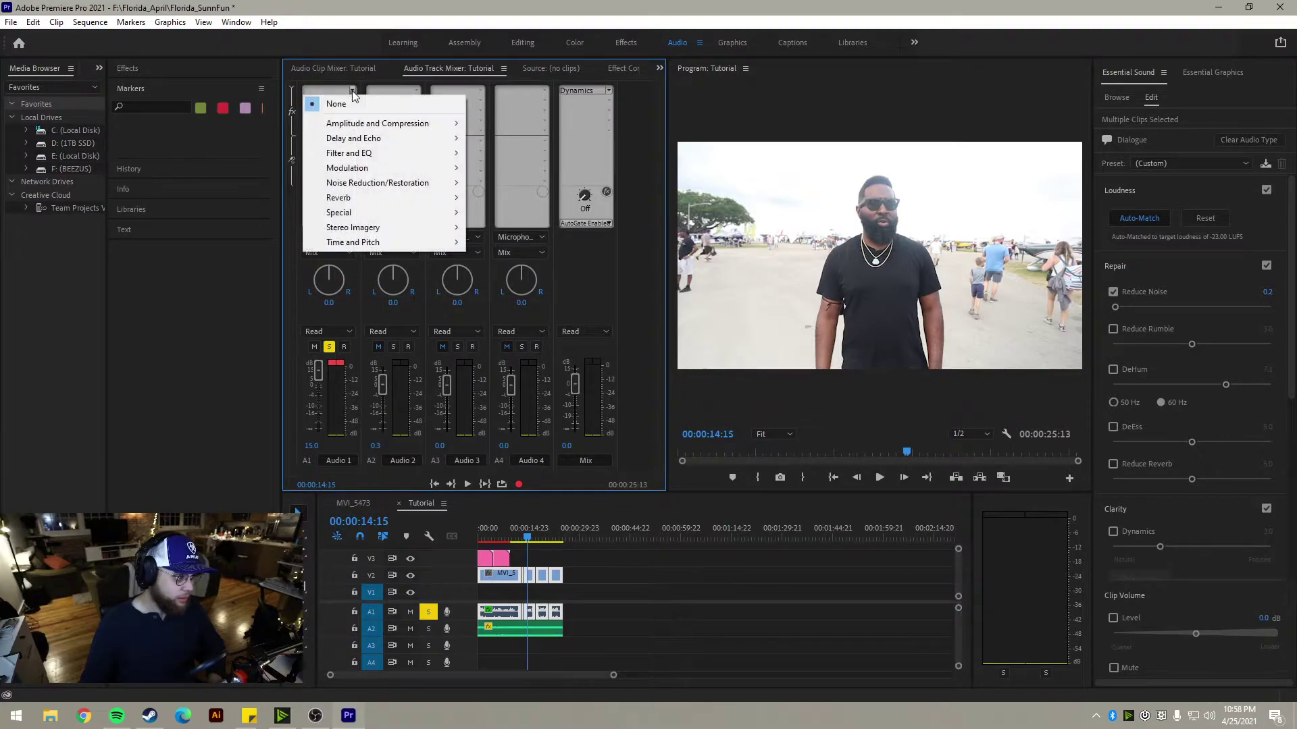
{"action": "mouse_move", "coordinate": [364, 123]}
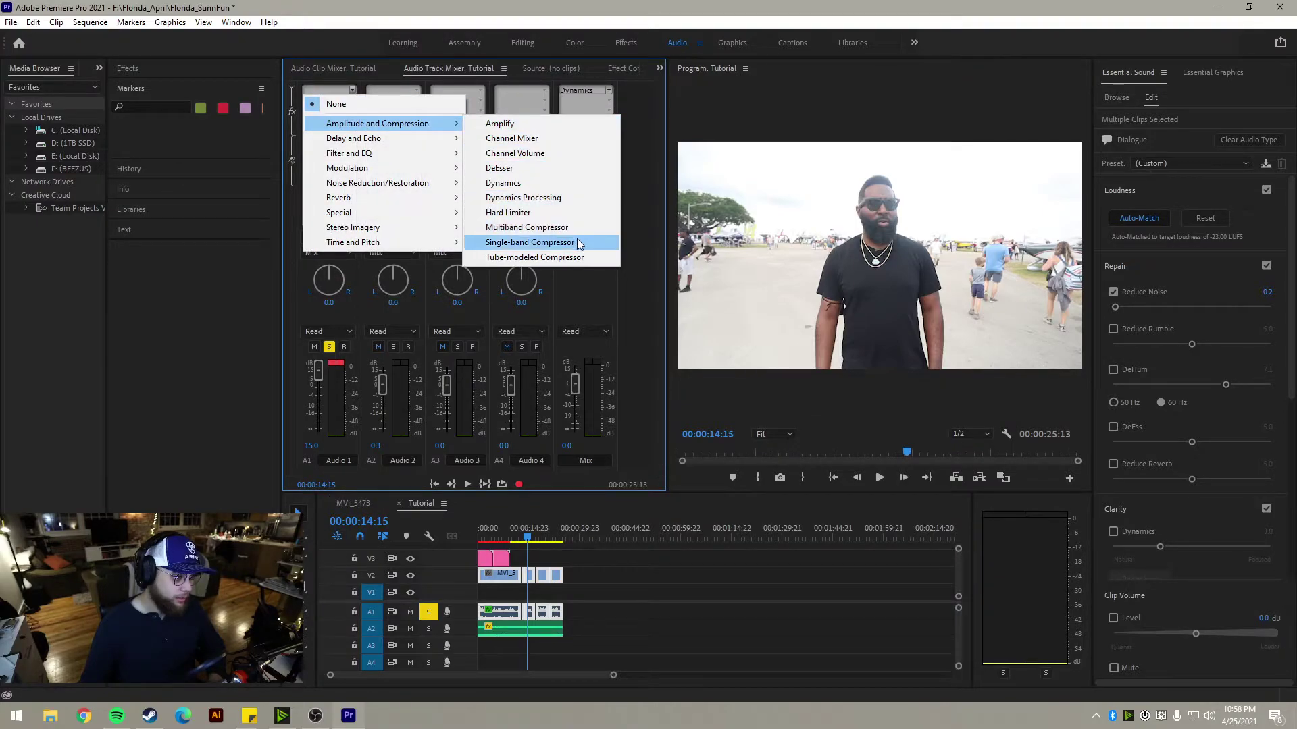
{"action": "left_click", "coordinate": [547, 242]}
{"action": "double_click", "coordinate": [328, 92]}
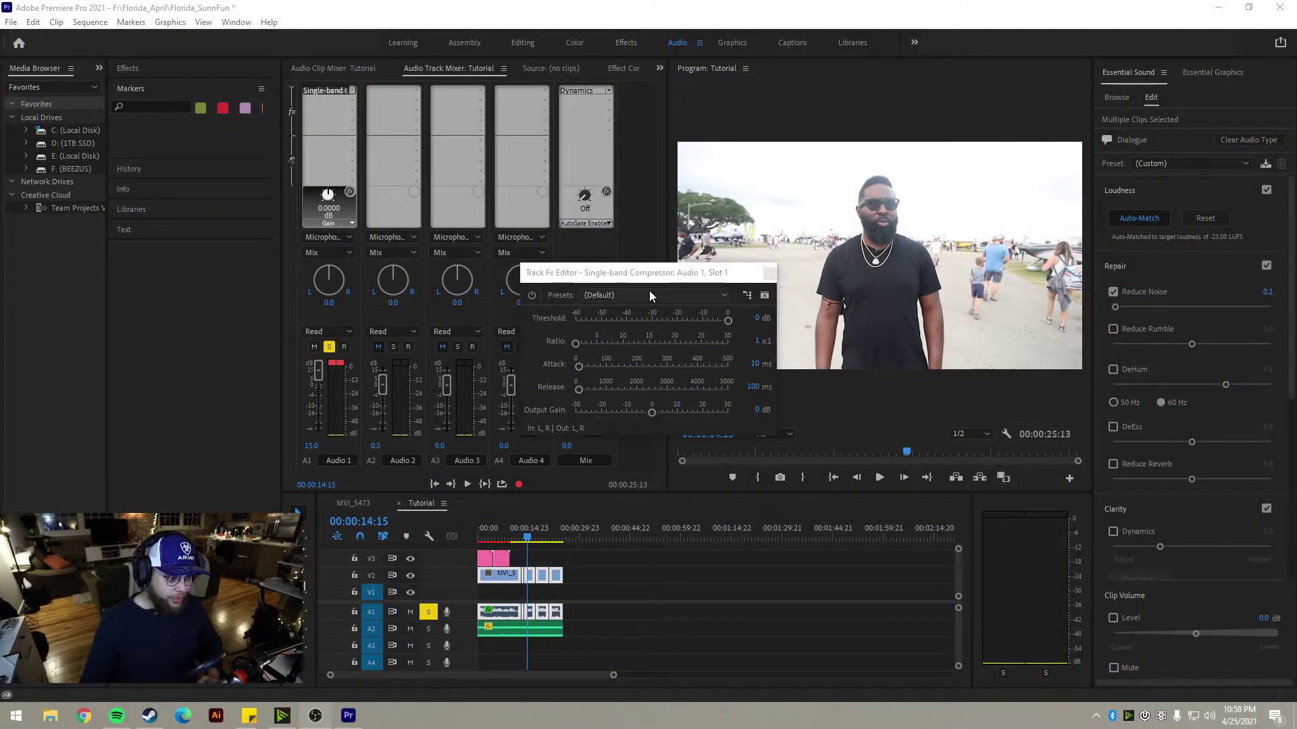
Step: Apply the Voice Over preset to the Single-band Compressor on Audio 1
{"action": "left_click", "coordinate": [650, 291]}
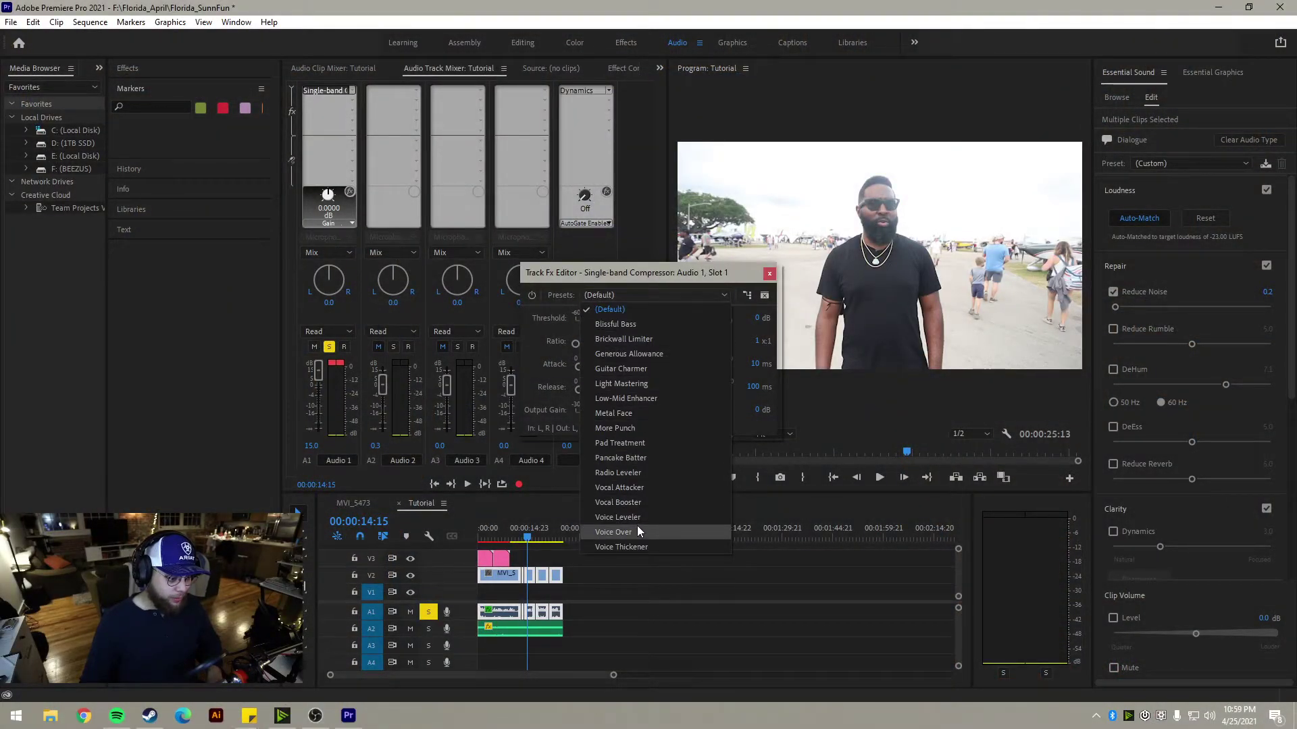
{"action": "left_click", "coordinate": [638, 531]}
{"action": "left_click", "coordinate": [677, 295]}
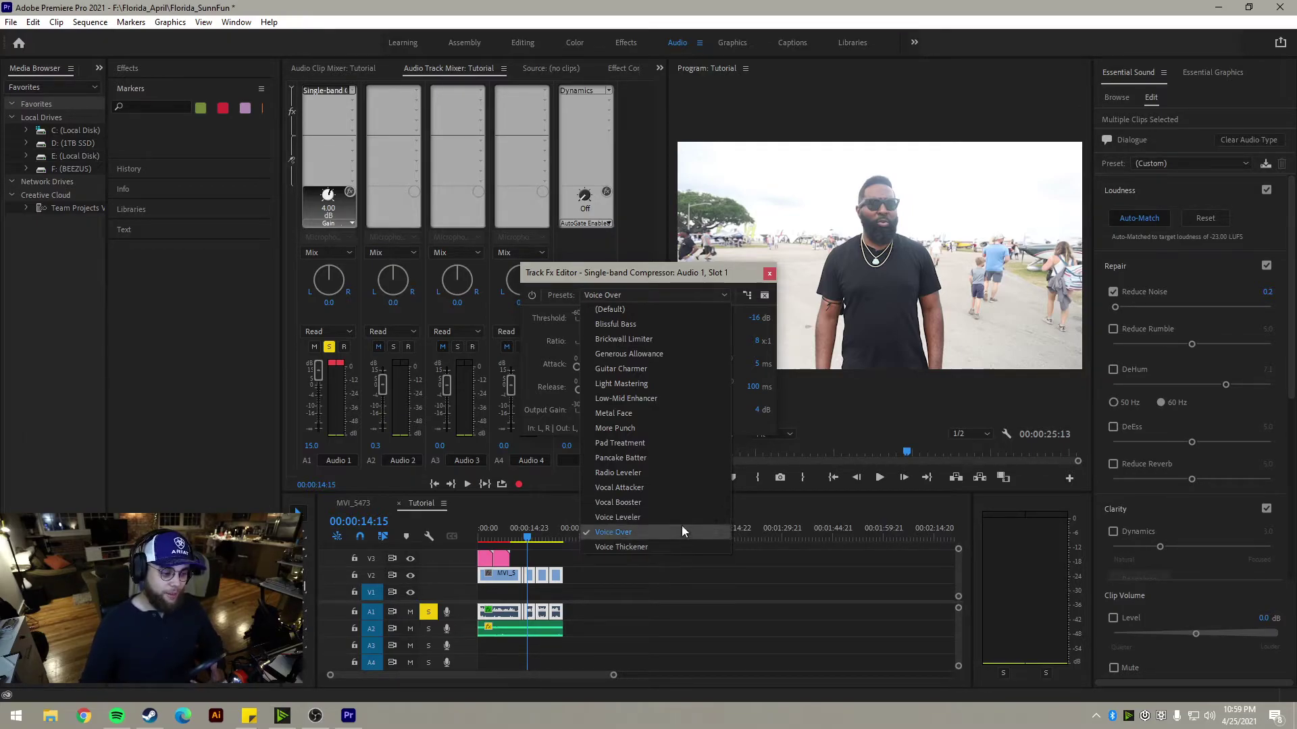
{"action": "left_click", "coordinate": [724, 292]}
Step: Compare the dialogue with the compressor active and bypassed during playback, leave it active and close its settings
{"action": "key", "text": "space"}
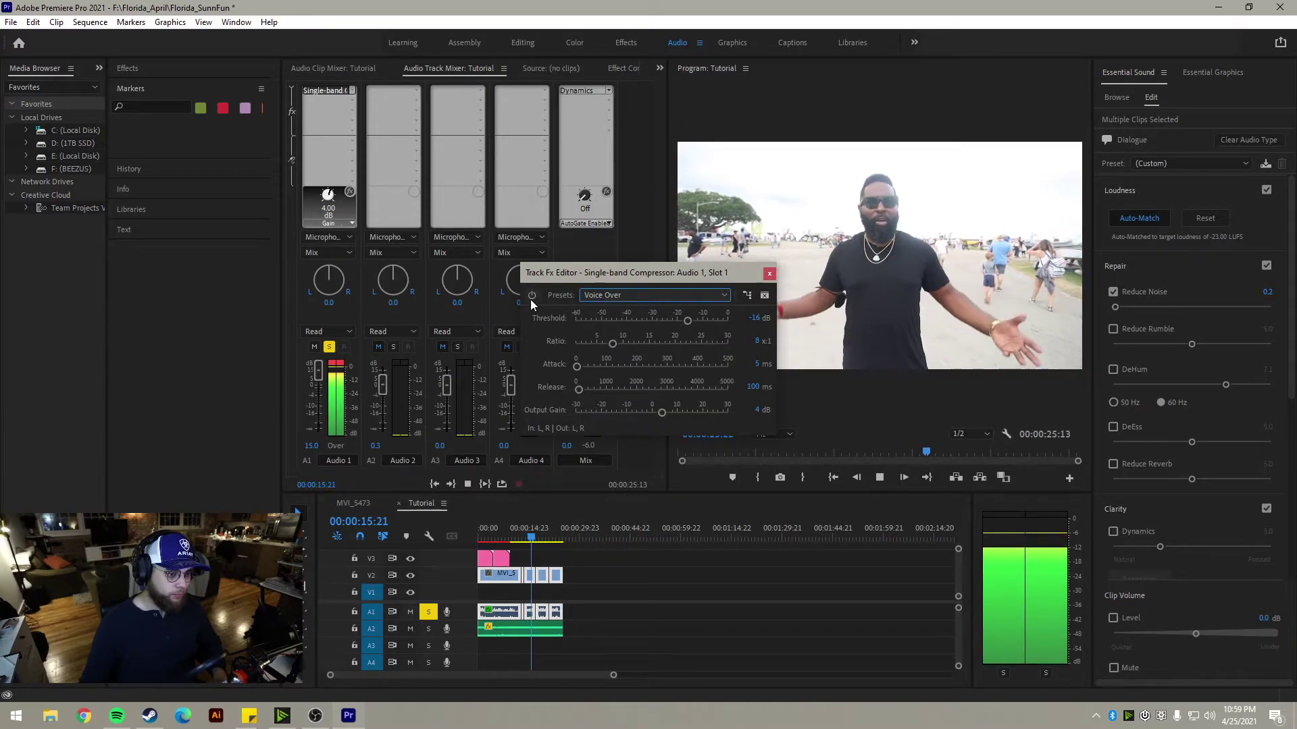
{"action": "key", "text": "space"}
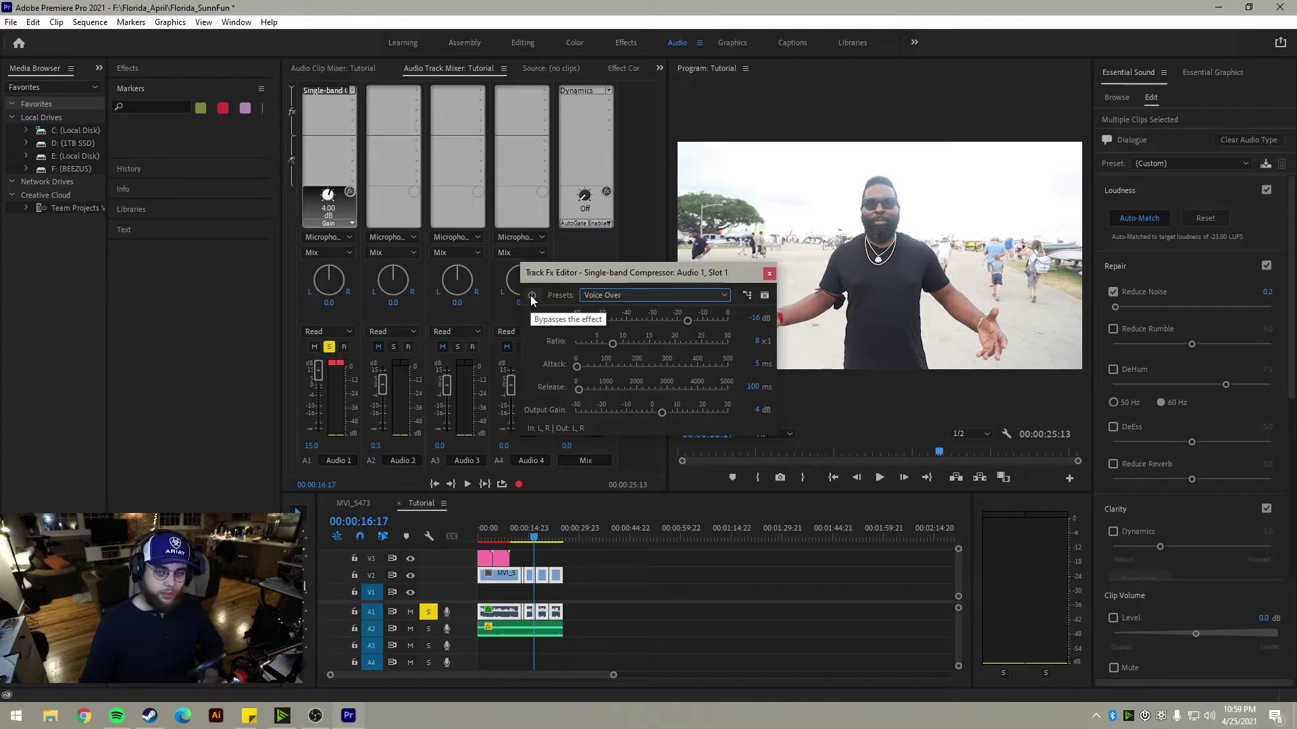
{"action": "left_click", "coordinate": [531, 297]}
{"action": "key", "text": "space"}
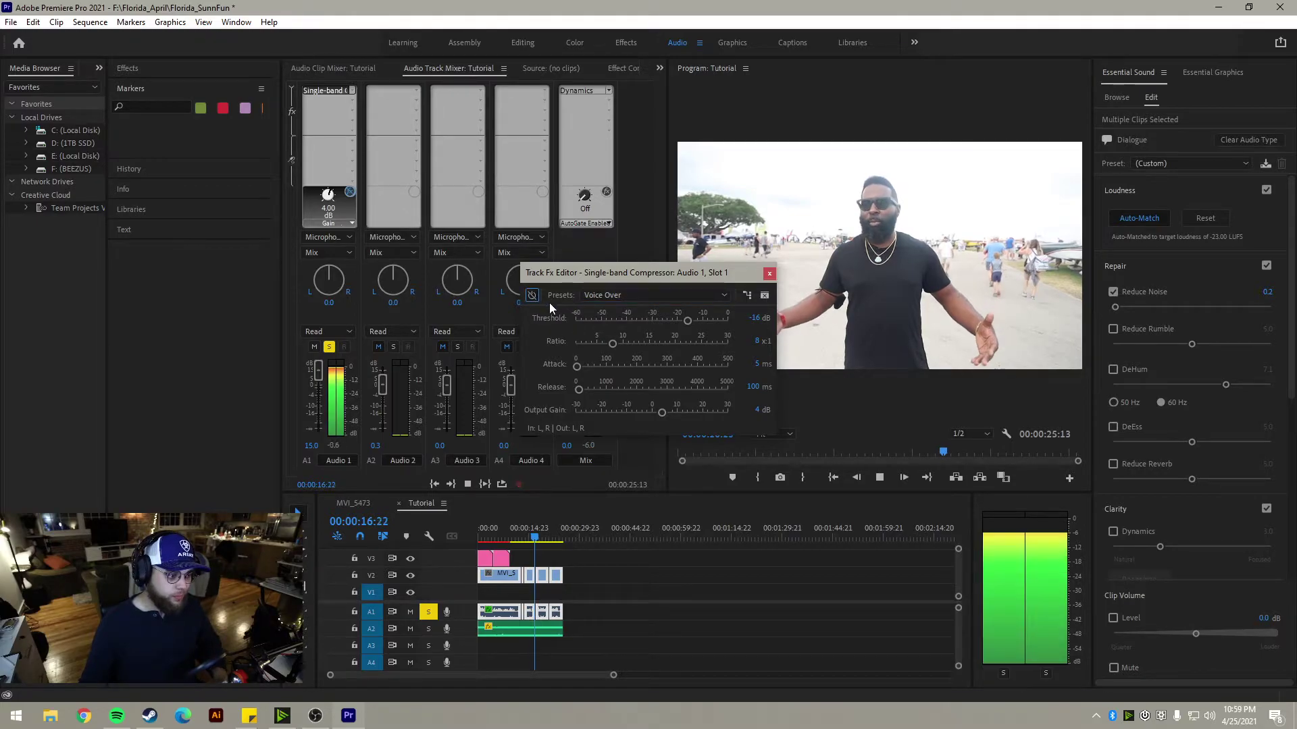
{"action": "left_click", "coordinate": [532, 295]}
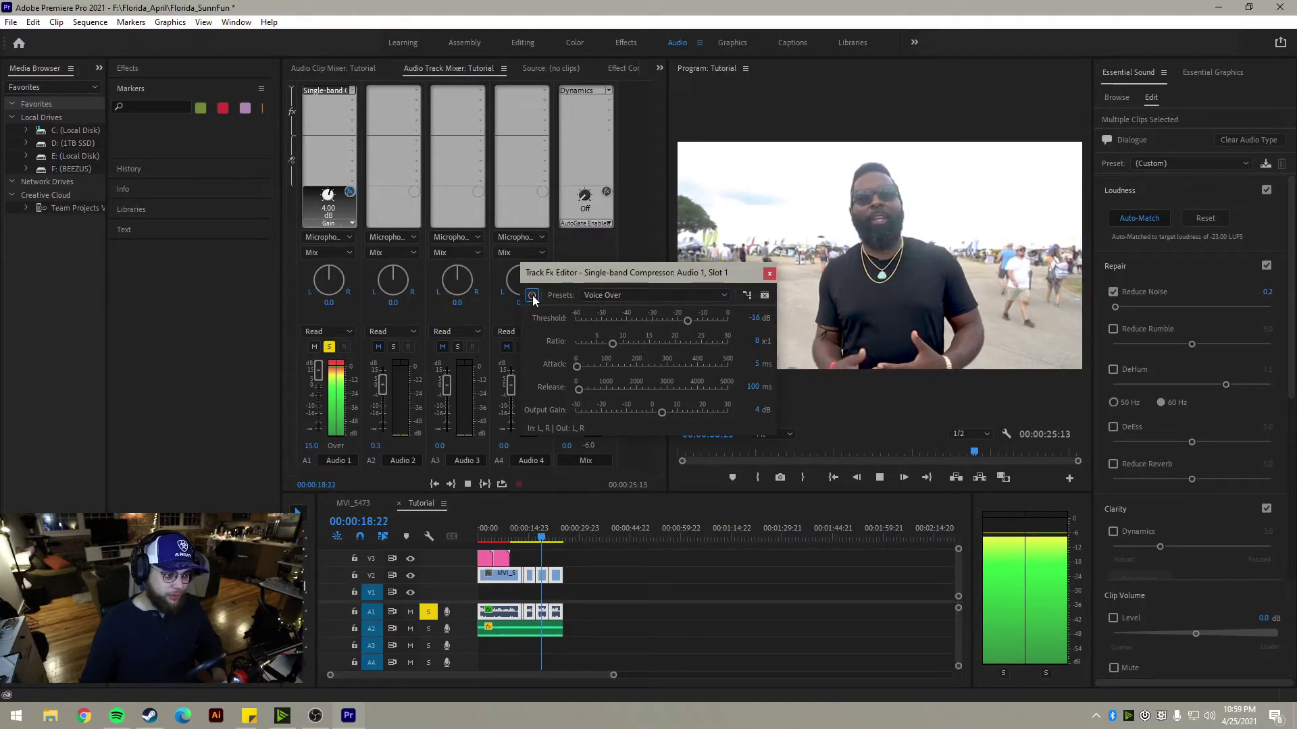
{"action": "key", "text": "space"}
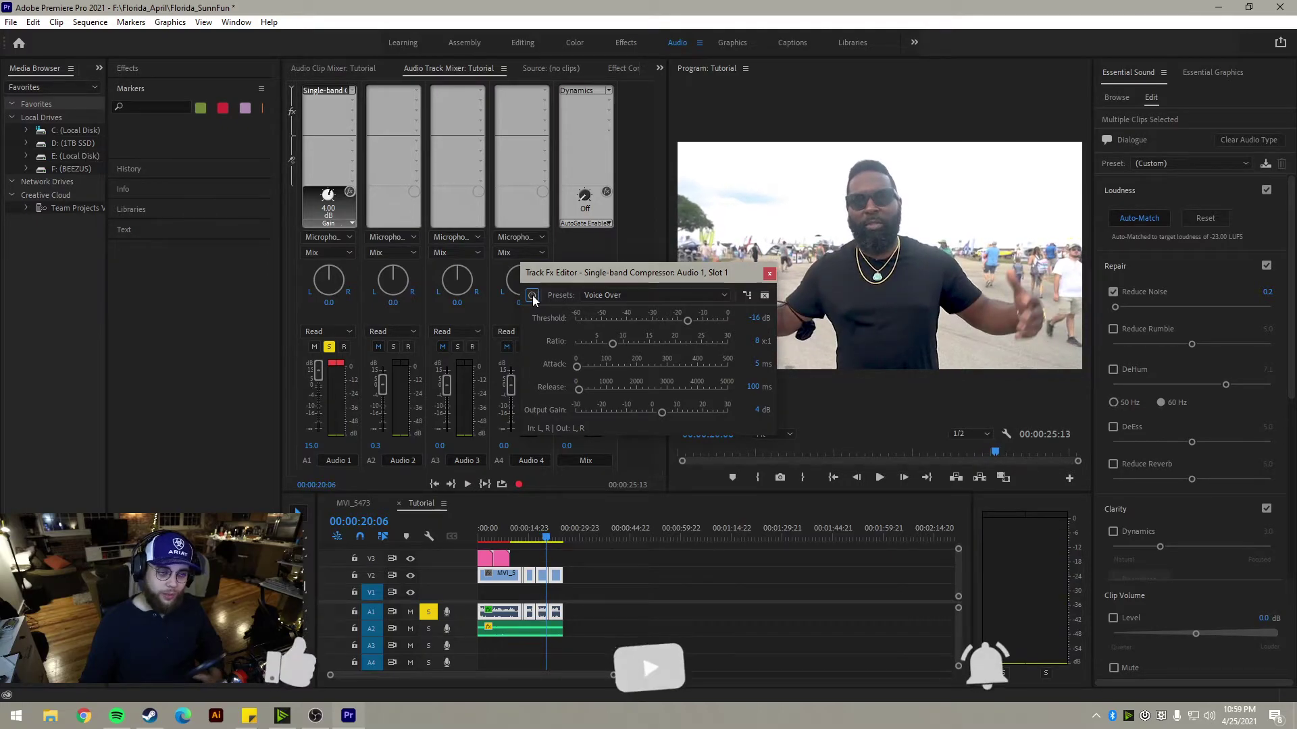
{"action": "left_click", "coordinate": [766, 276]}
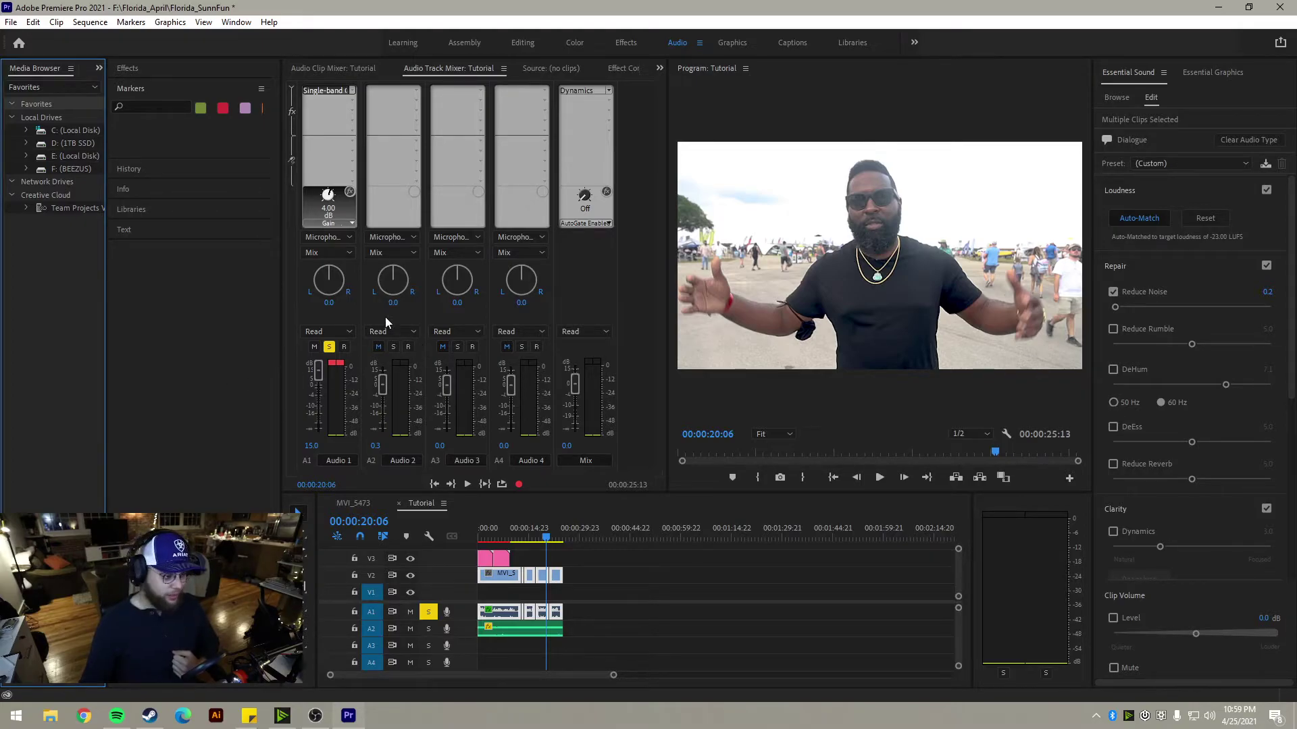
Step: Select the music clip on A2, return the playhead to the sequence start and solo A2 instead of A1
{"action": "left_click", "coordinate": [593, 625]}
{"action": "left_click", "coordinate": [521, 629]}
{"action": "left_click_drag", "start_coordinate": [550, 538], "coordinate": [481, 543]}
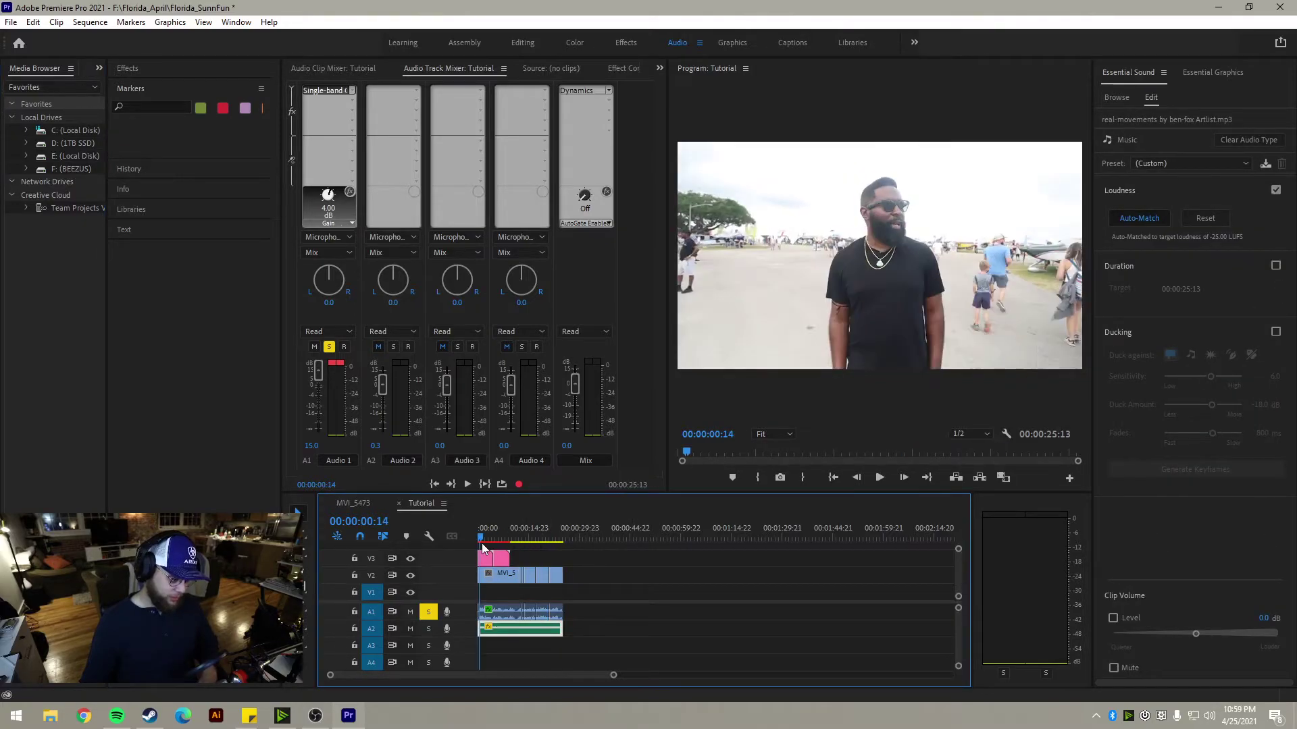
{"action": "left_click", "coordinate": [430, 627]}
{"action": "left_click", "coordinate": [430, 613]}
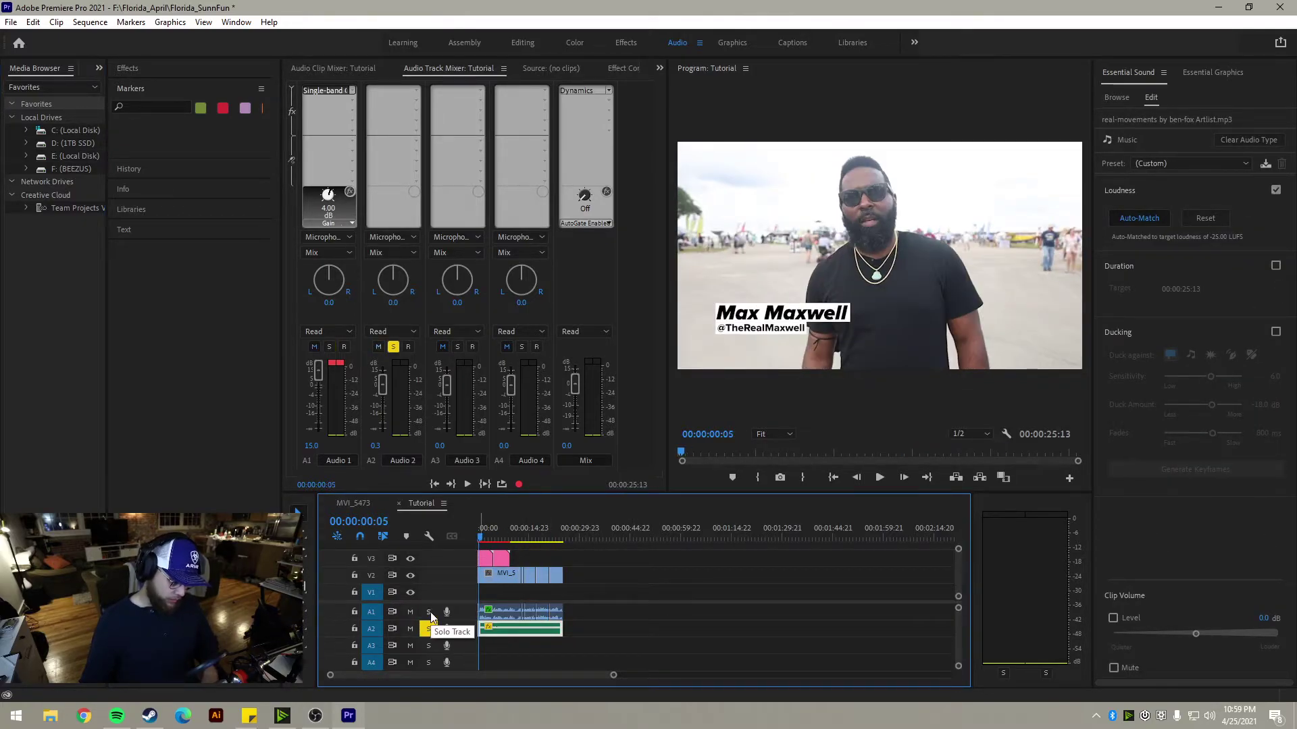
Step: Play the soloed music and lower the Audio 2 volume to about -7.1 dB
{"action": "key", "text": "space"}
{"action": "key", "text": "space"}
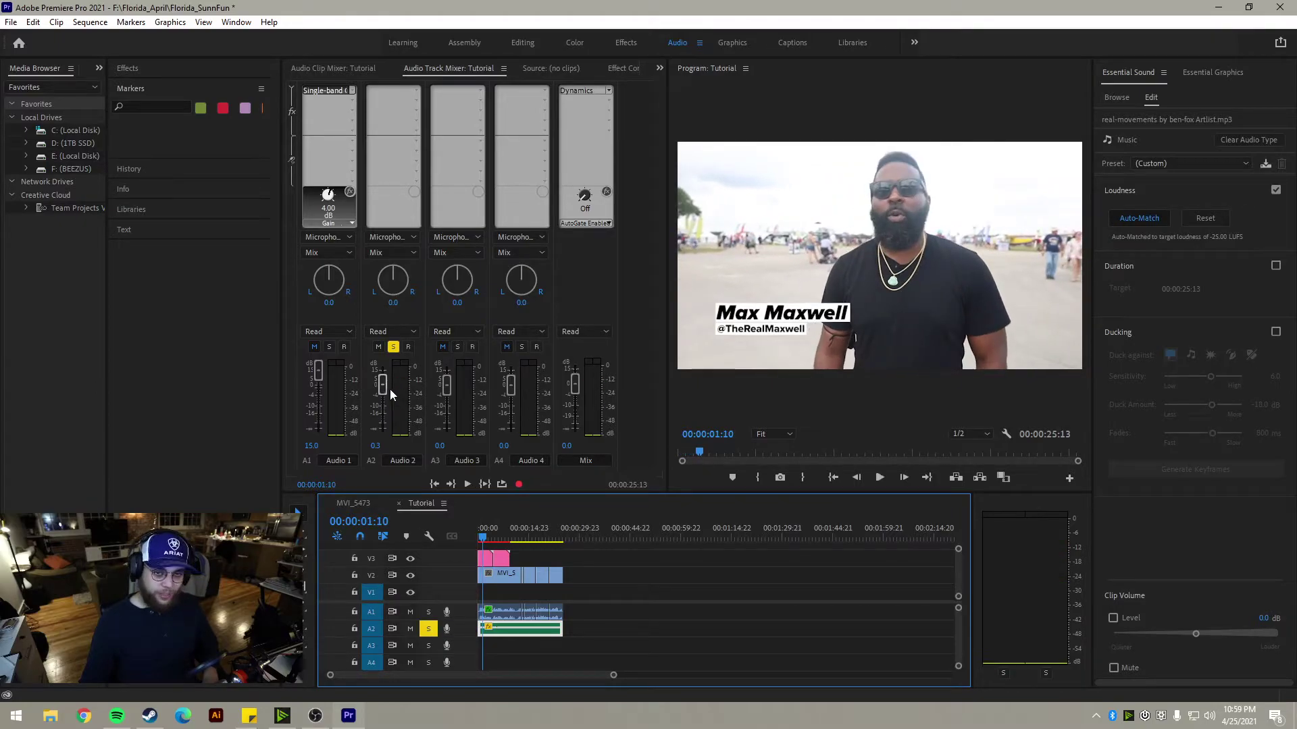
{"action": "left_click_drag", "start_coordinate": [387, 380], "coordinate": [384, 382]}
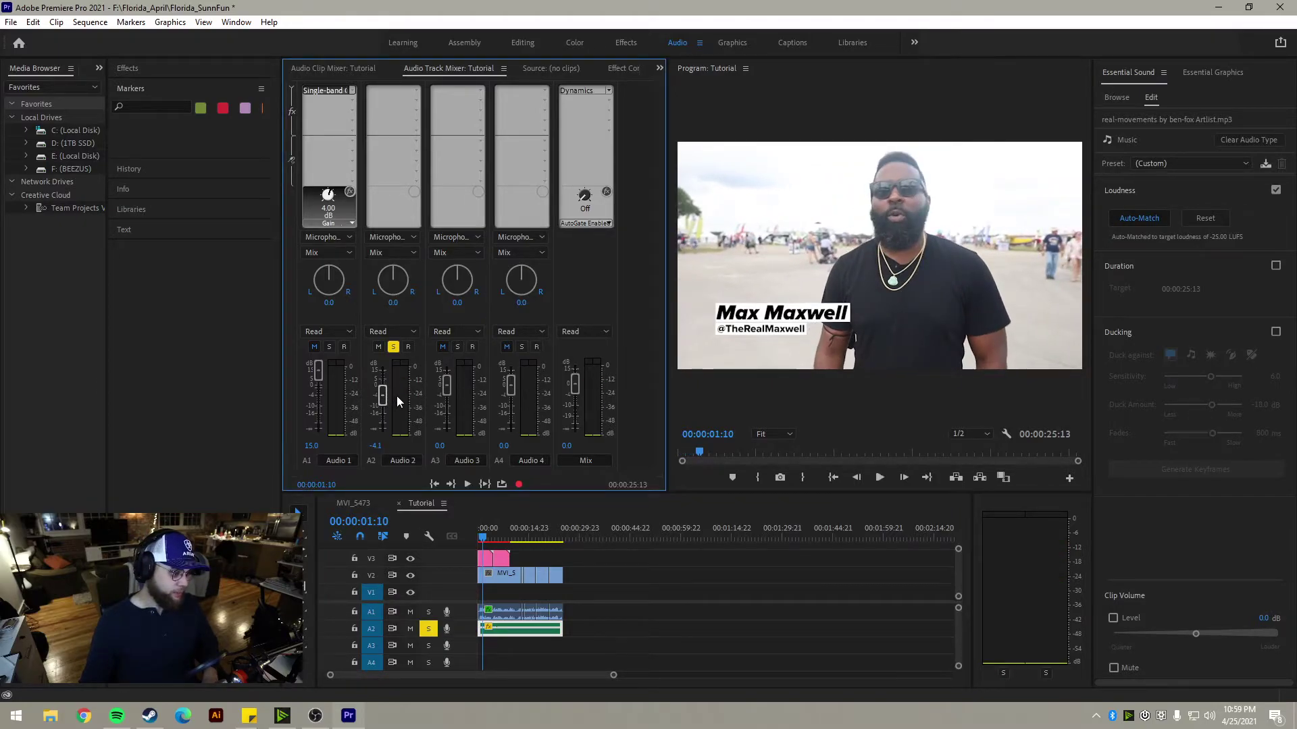
{"action": "key", "text": "space"}
{"action": "left_click_drag", "start_coordinate": [383, 400], "coordinate": [386, 404]}
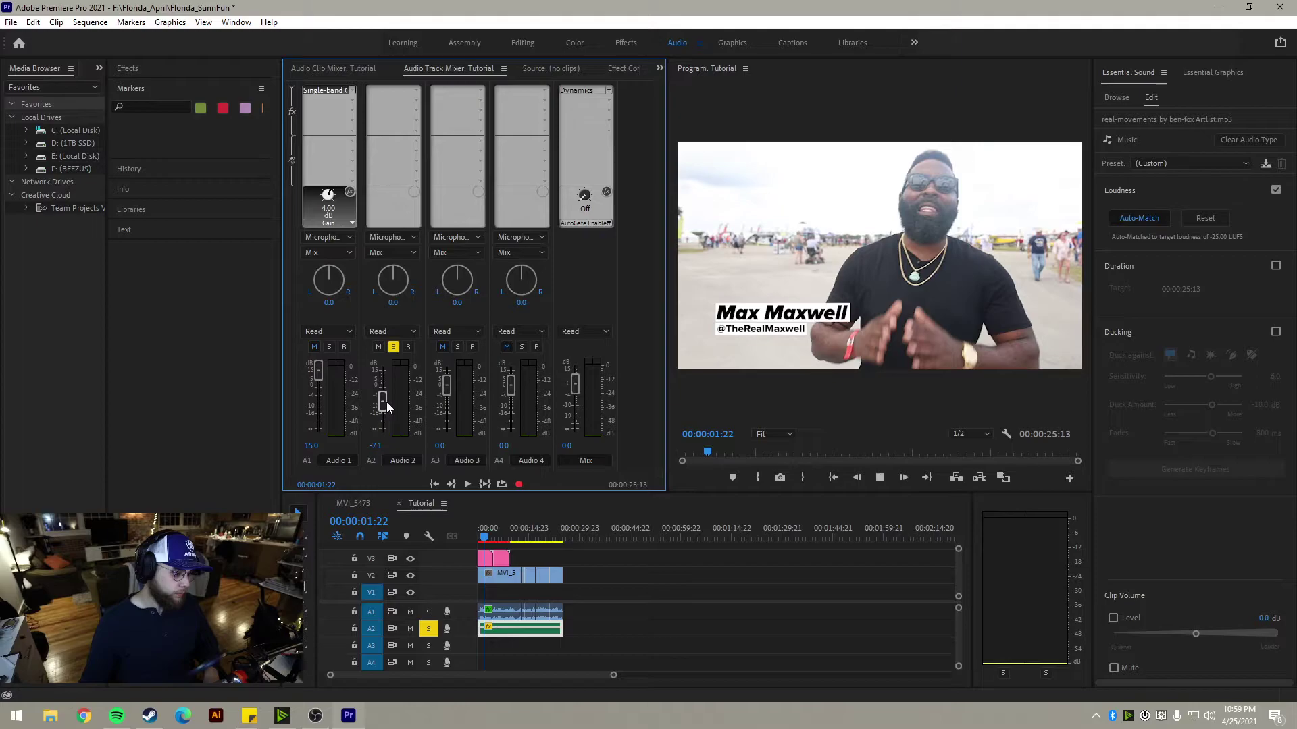
{"action": "key", "text": "space"}
{"action": "key", "text": "space"}
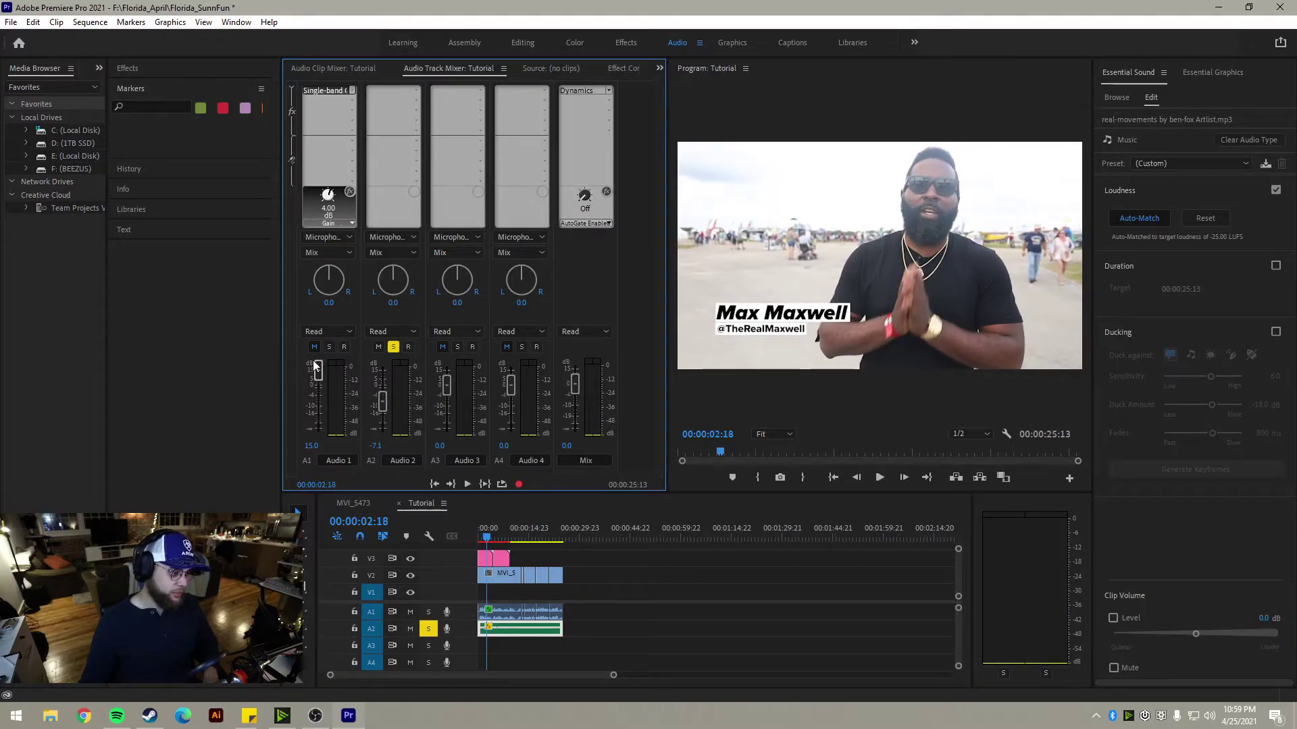
Step: Unsolo Audio 2, play the music with the dialogue and raise the Audio 2 volume to about -0.3 dB
{"action": "left_click", "coordinate": [392, 346]}
{"action": "key", "text": "space"}
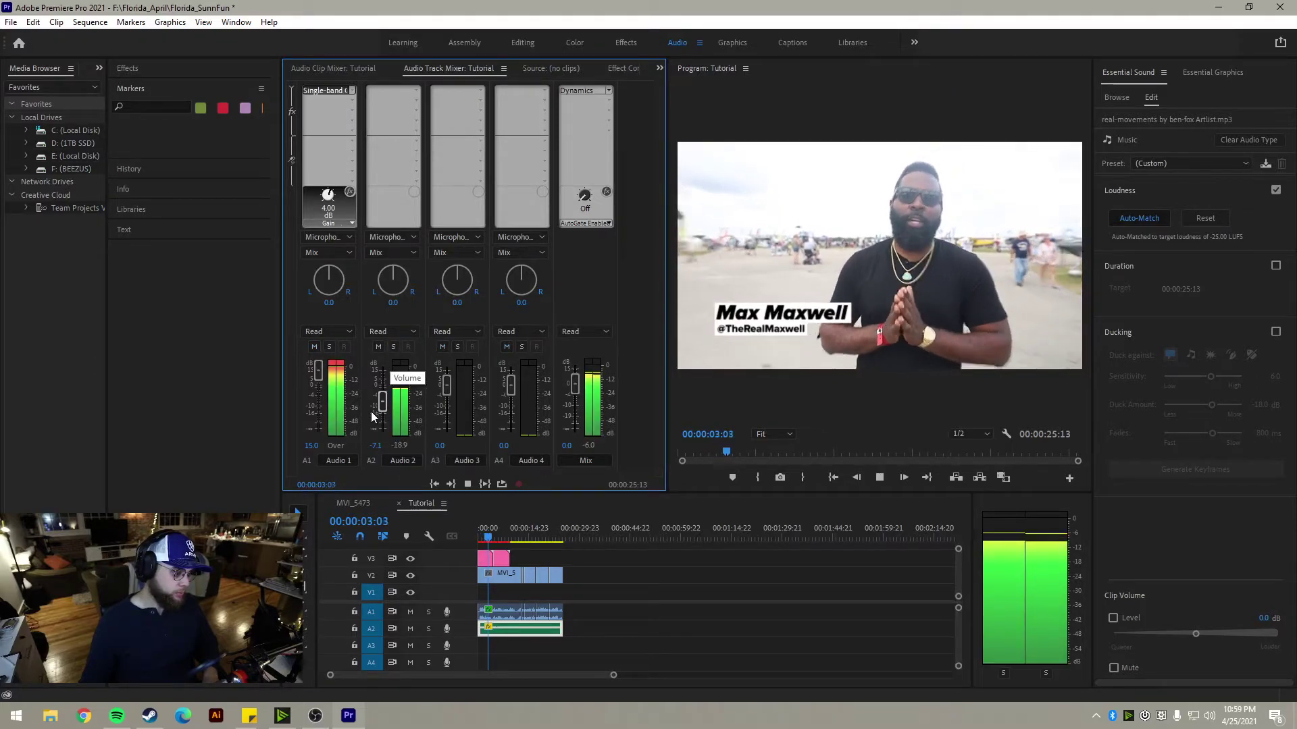
{"action": "left_click_drag", "start_coordinate": [382, 403], "coordinate": [384, 397]}
{"action": "key", "text": "space"}
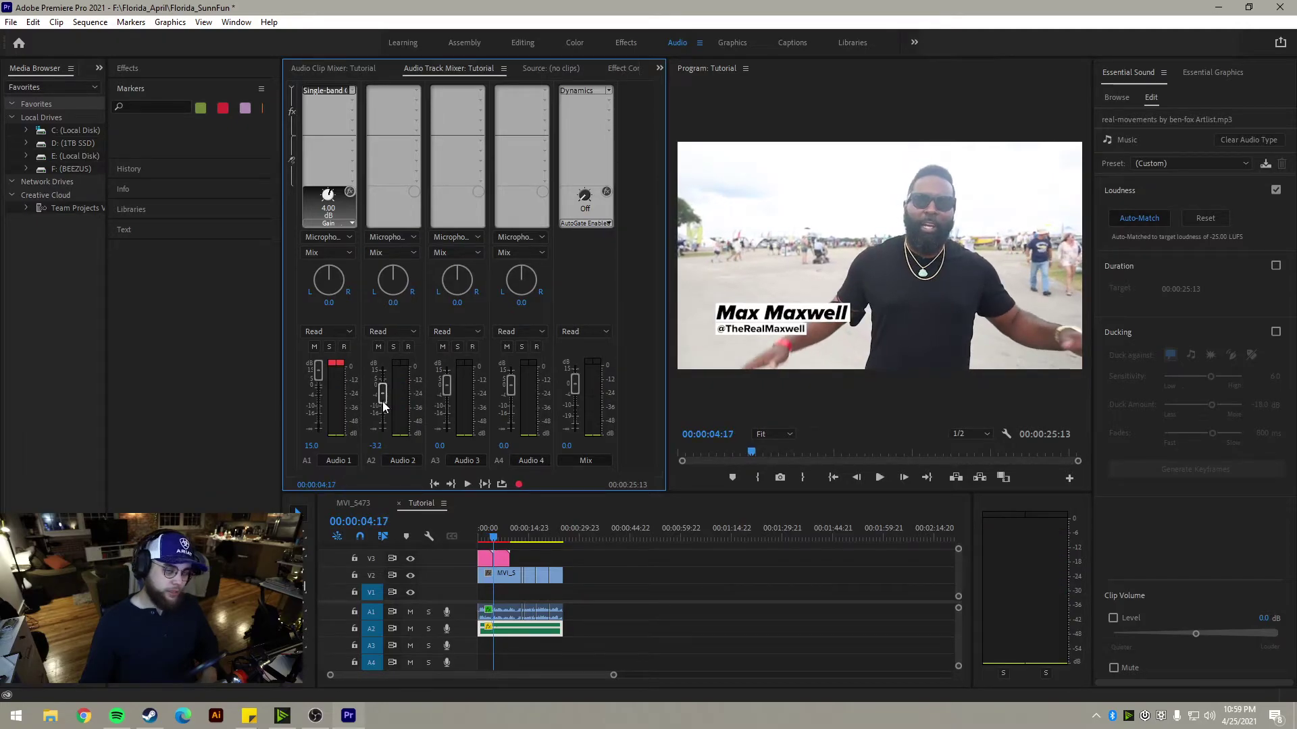
{"action": "mouse_move", "coordinate": [383, 392]}
{"action": "left_mouse_down"}
{"action": "mouse_move", "coordinate": [383, 380]}
{"action": "mouse_move", "coordinate": [392, 389]}
{"action": "left_mouse_up"}
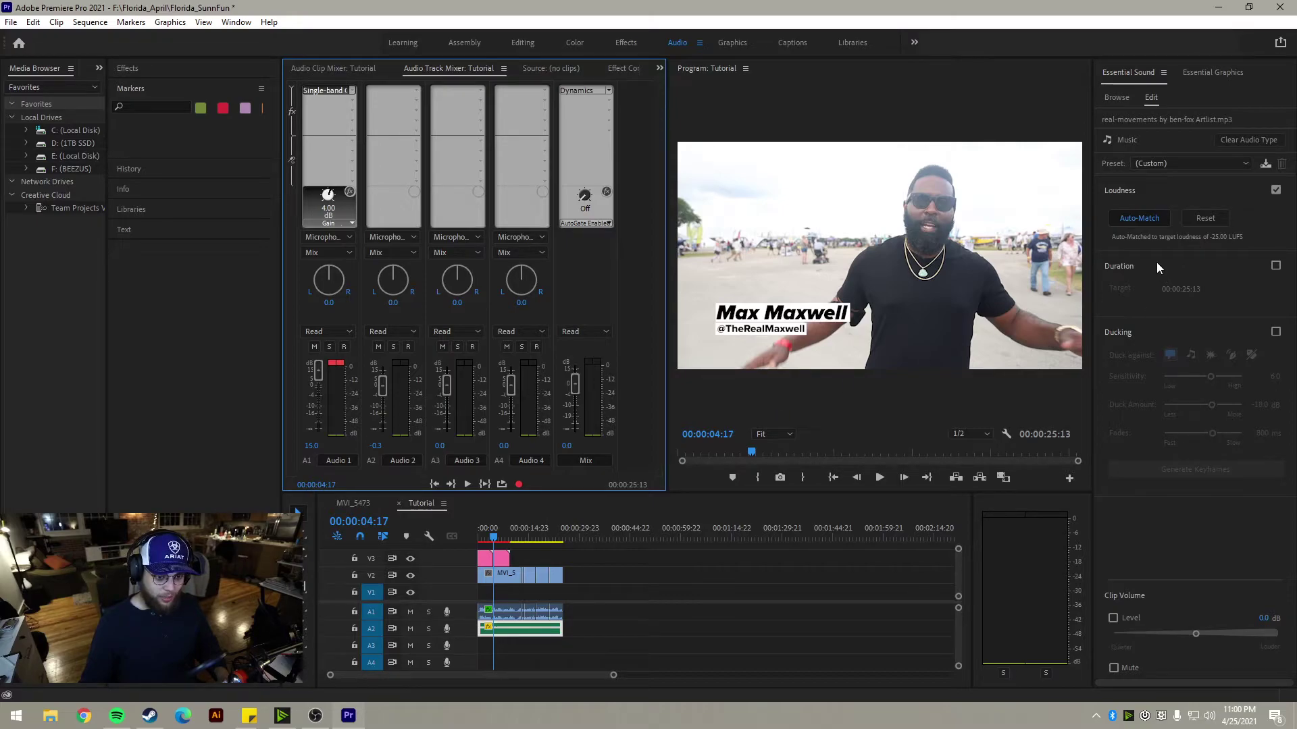
Step: Enable ducking against dialogue for the music clip and lower Audio 2 to about -4.4 dB, checking it in playback
{"action": "left_click", "coordinate": [1275, 332]}
{"action": "left_click_drag", "start_coordinate": [381, 391], "coordinate": [387, 399]}
{"action": "key", "text": "space"}
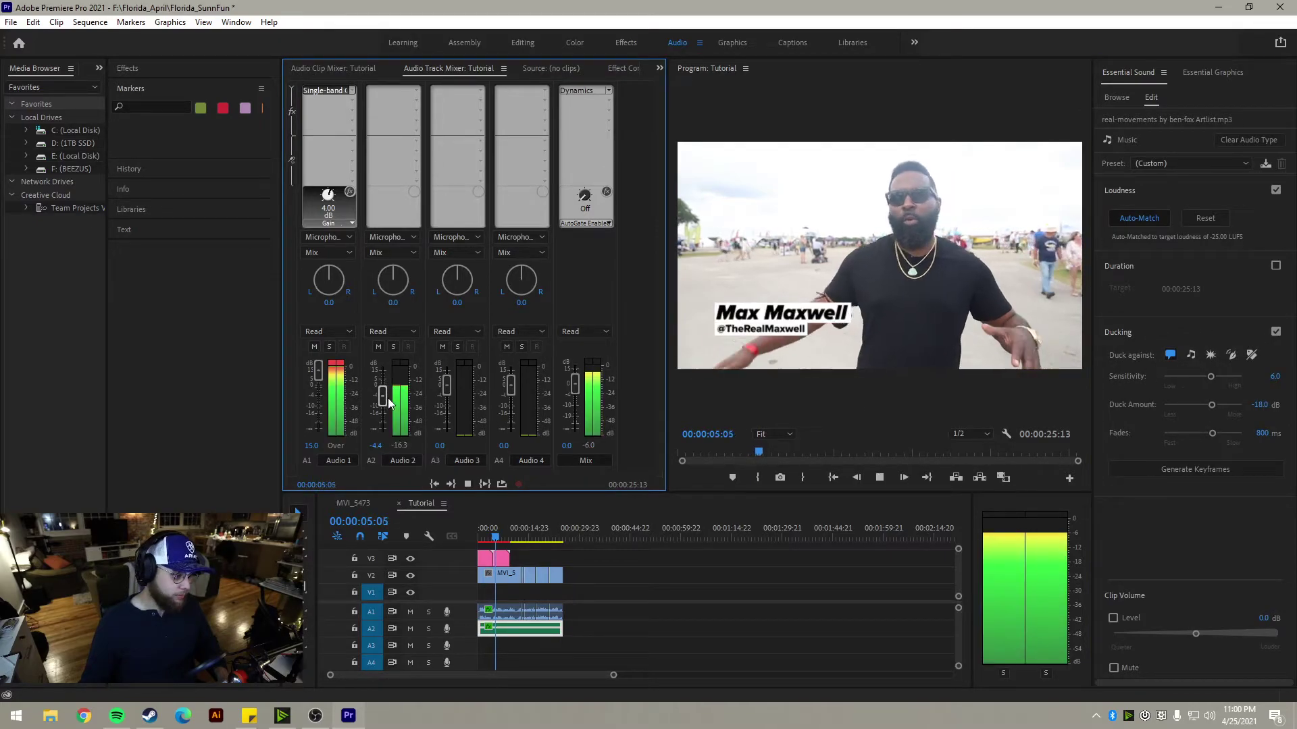
{"action": "key", "text": "space"}
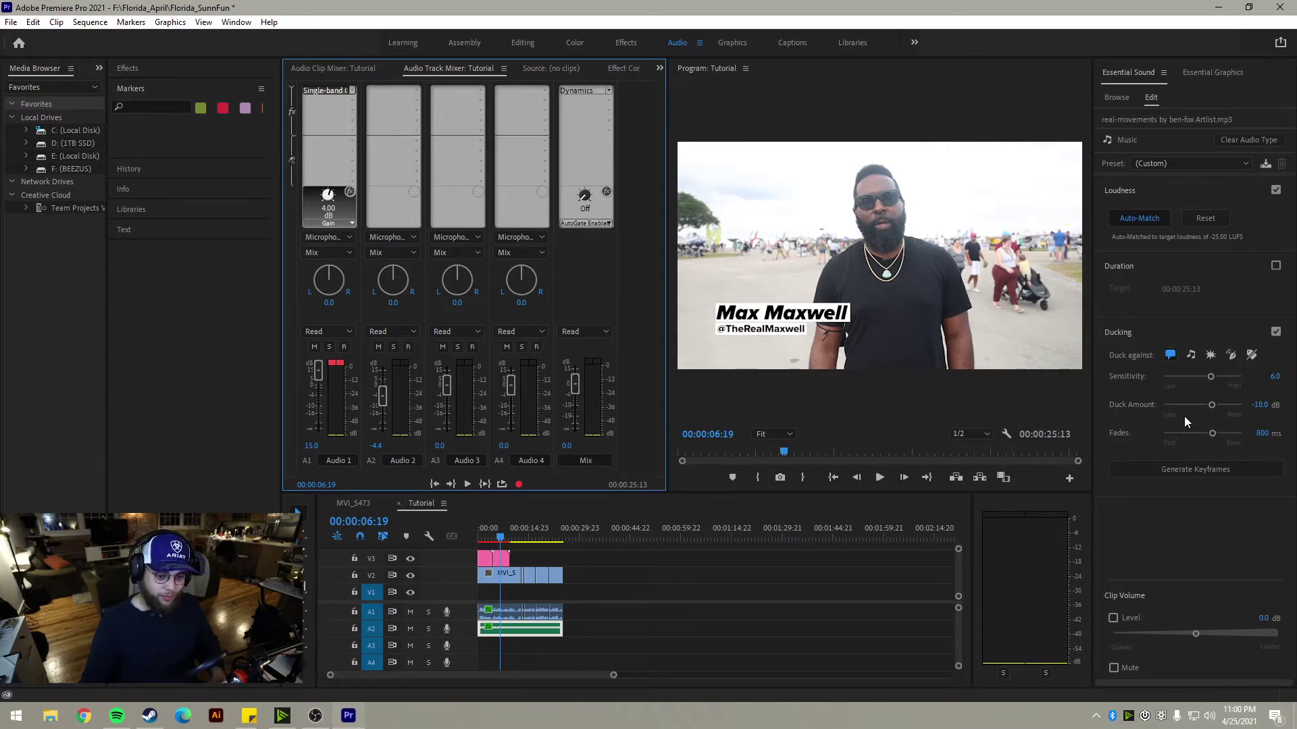
Step: Set the music's duck amount to -20.6 dB and fades to 625 ms, and generate the ducking keyframes
{"action": "left_click", "coordinate": [1212, 403]}
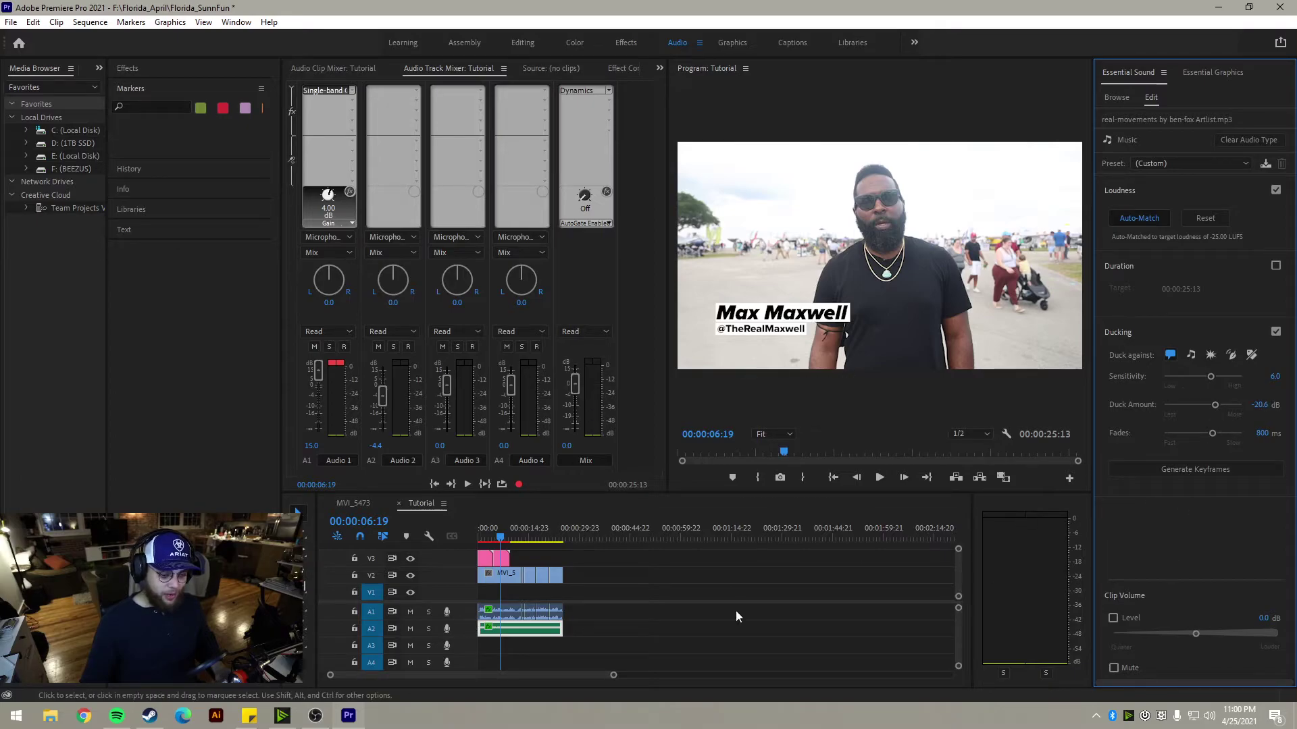
{"action": "left_click_drag", "start_coordinate": [1212, 433], "coordinate": [1205, 432]}
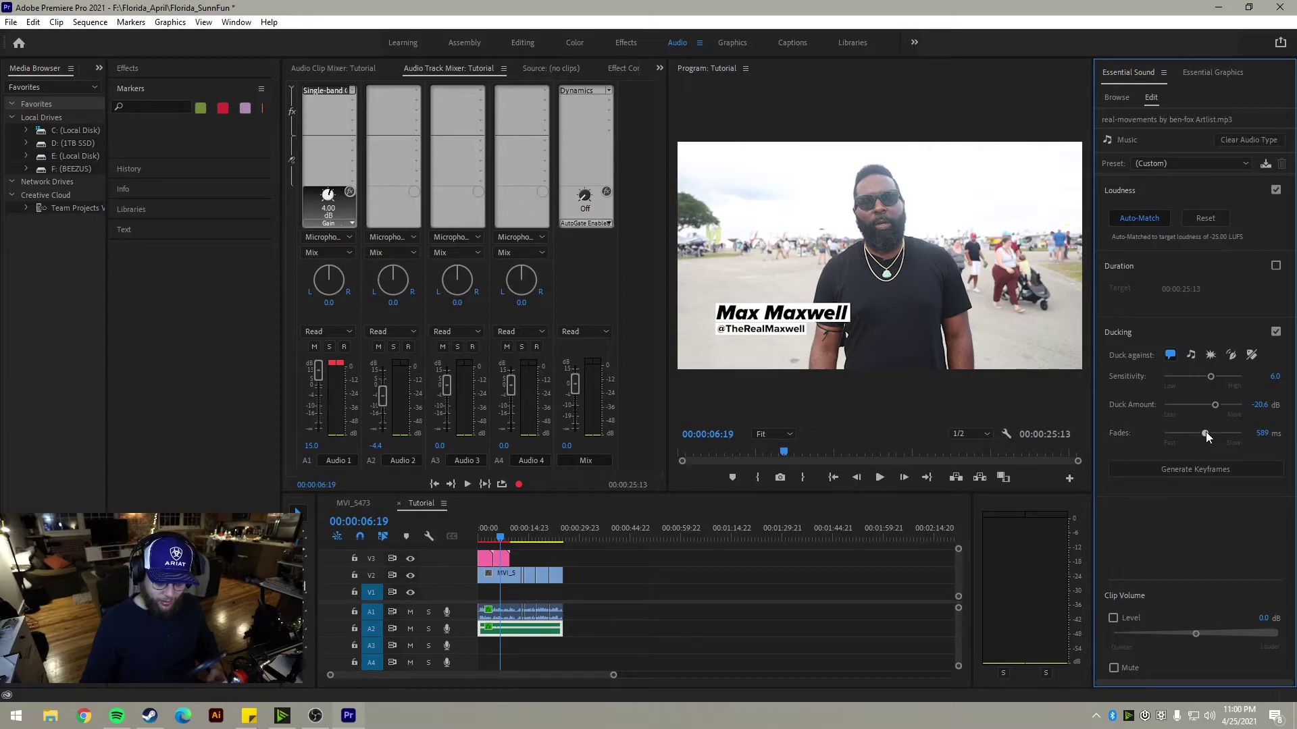
{"action": "left_click", "coordinate": [1205, 473]}
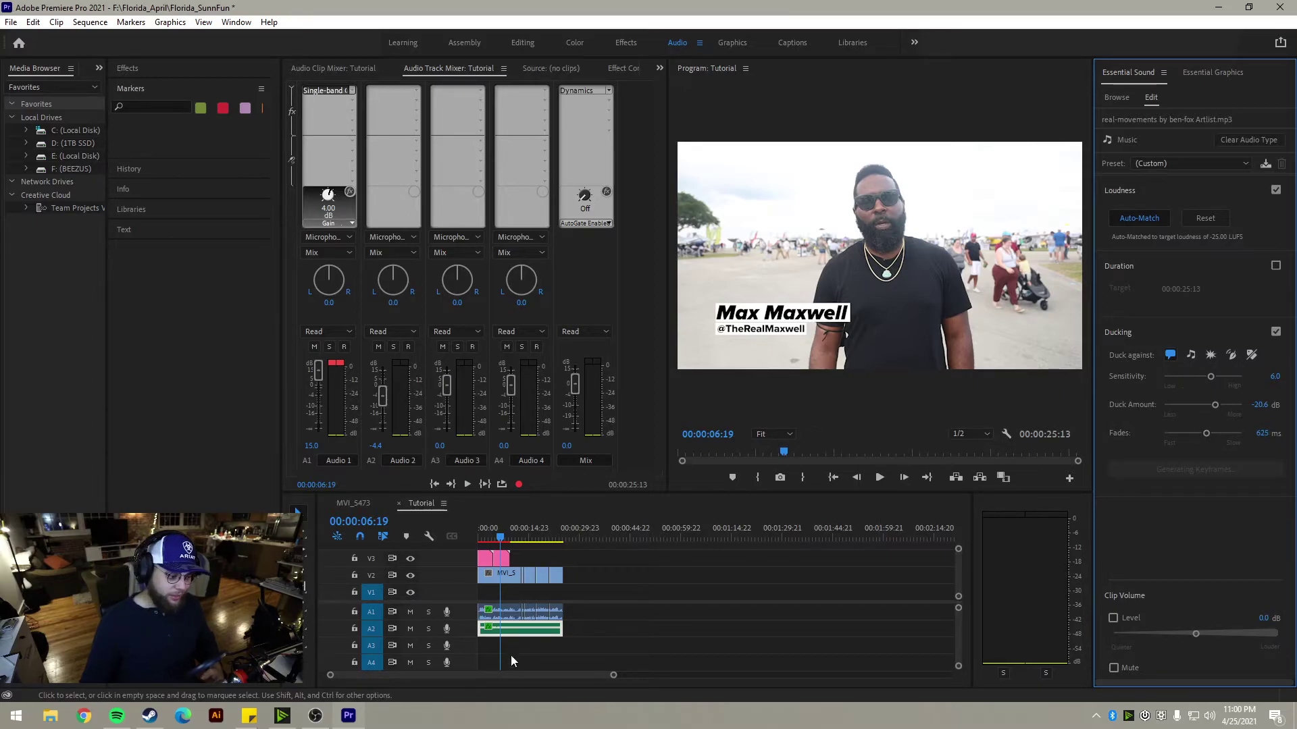
Step: Play the ducked mix from the sequence start and raise the Audio 2 volume to about 5.2 dB
{"action": "left_click", "coordinate": [493, 539]}
{"action": "left_click_drag", "start_coordinate": [471, 541], "coordinate": [470, 540]}
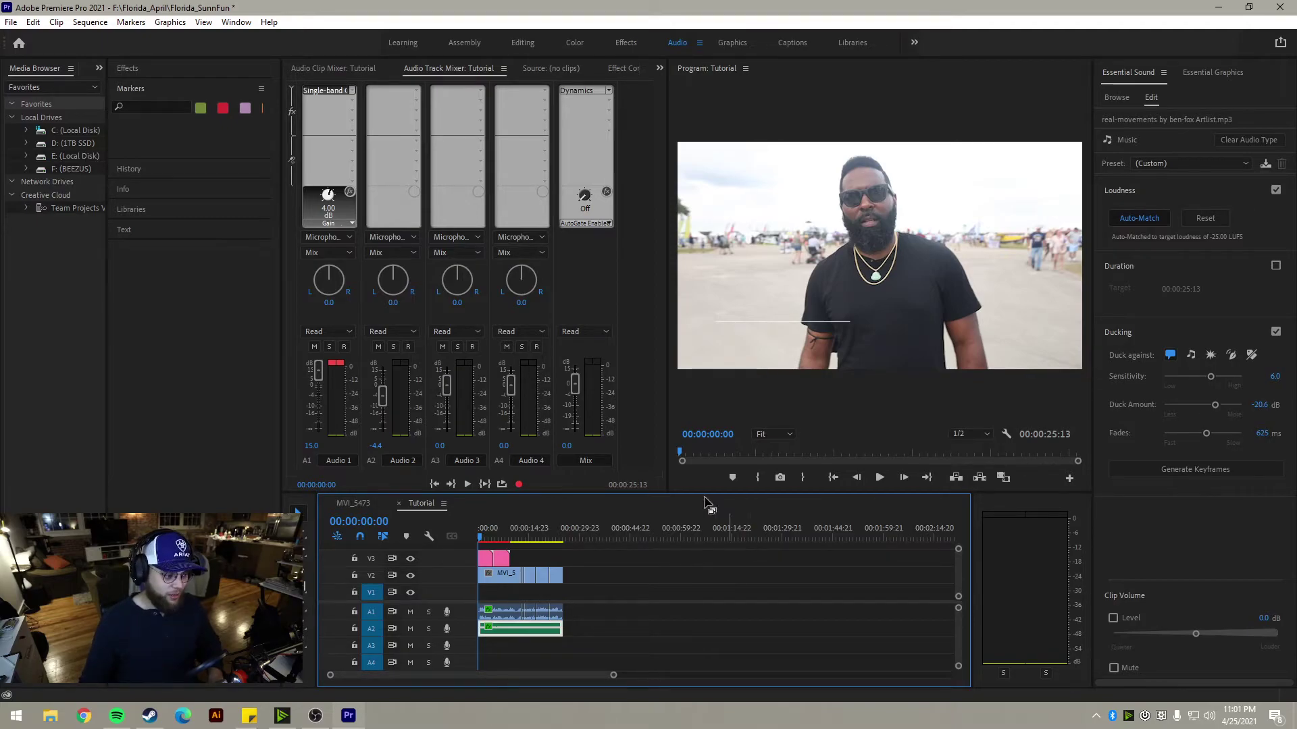
{"action": "key", "text": "space"}
{"action": "left_click_drag", "start_coordinate": [383, 396], "coordinate": [381, 383]}
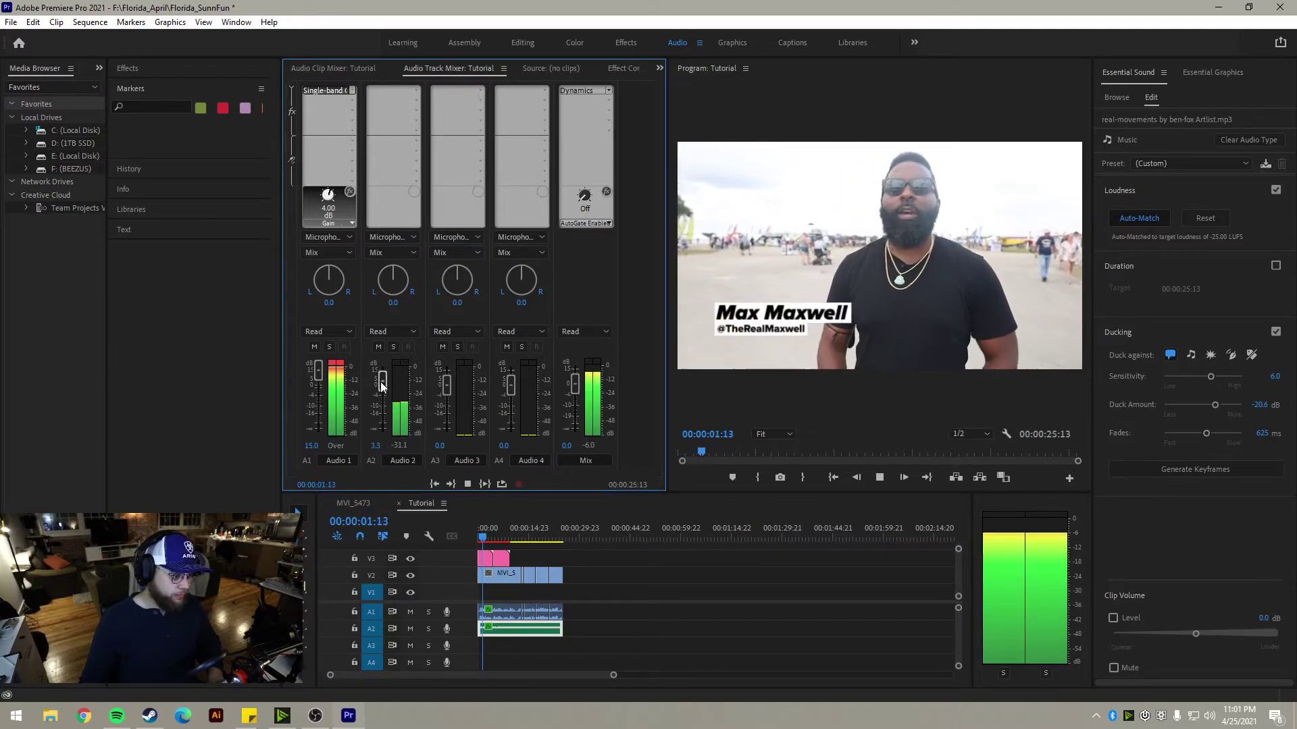
{"action": "key", "text": "space"}
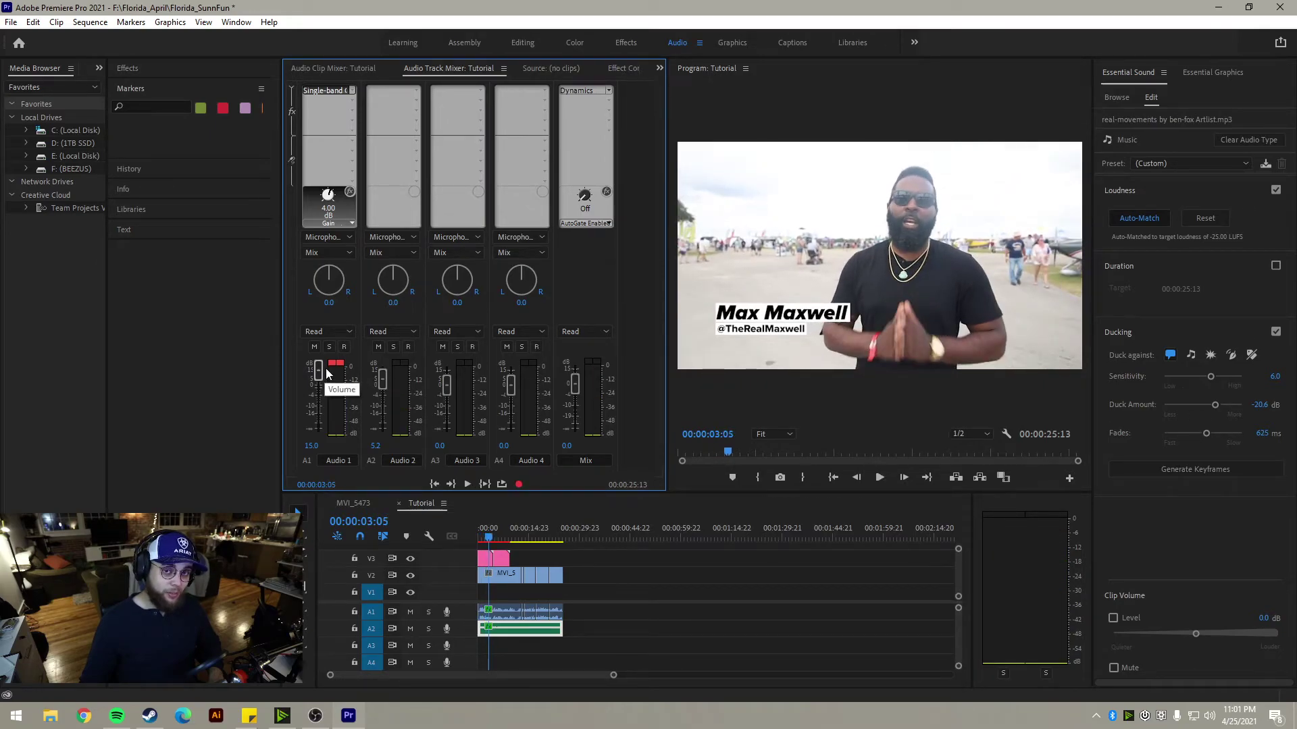
{"action": "key", "text": "space"}
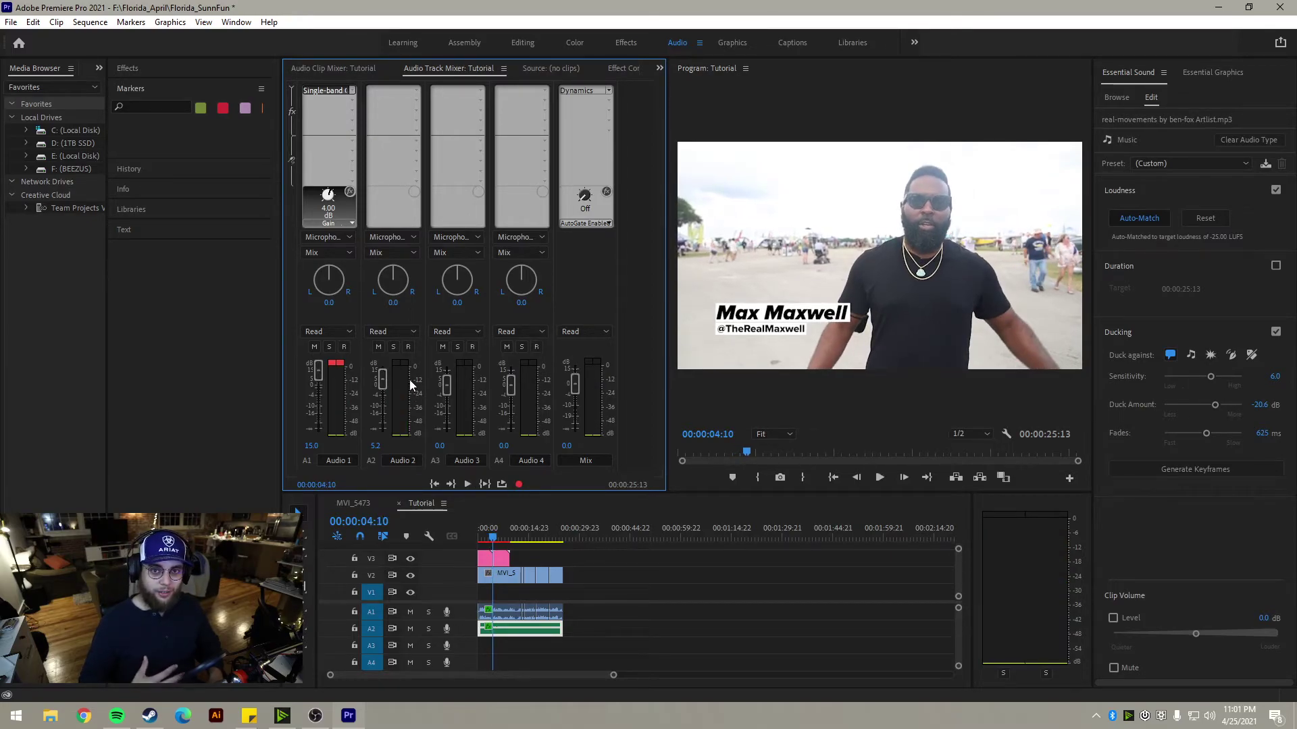
{"action": "key", "text": "space"}
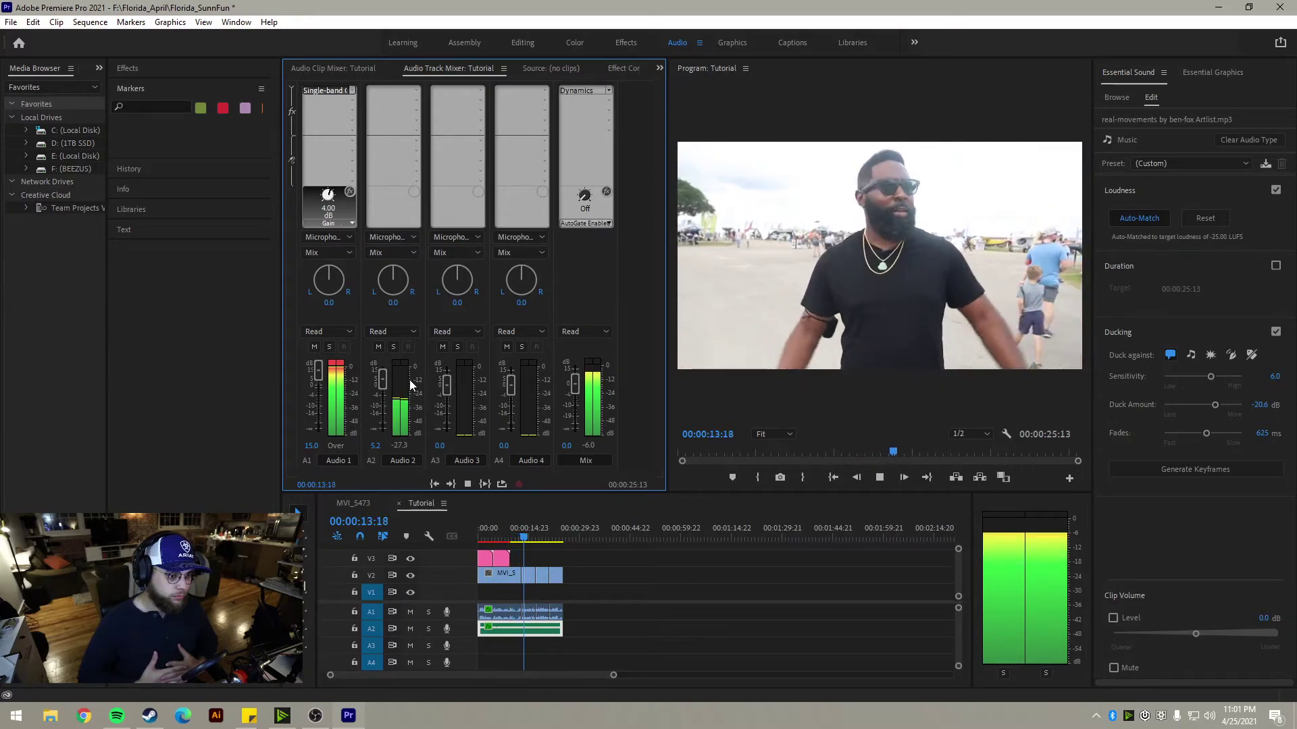
{"action": "key", "text": "space"}
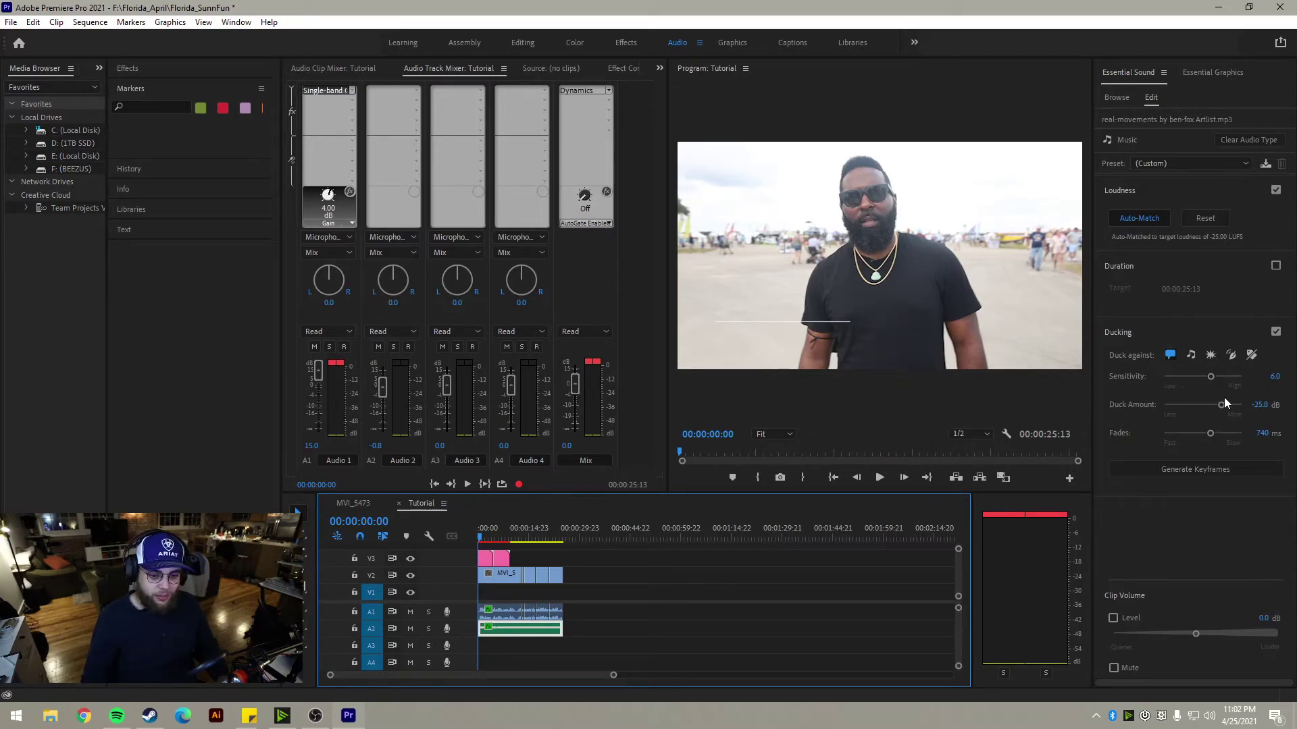
Step: Disable ducking on the music clip and lower Audio 2 to about -7.4 dB, checking the balance in playback
{"action": "left_click", "coordinate": [1275, 331]}
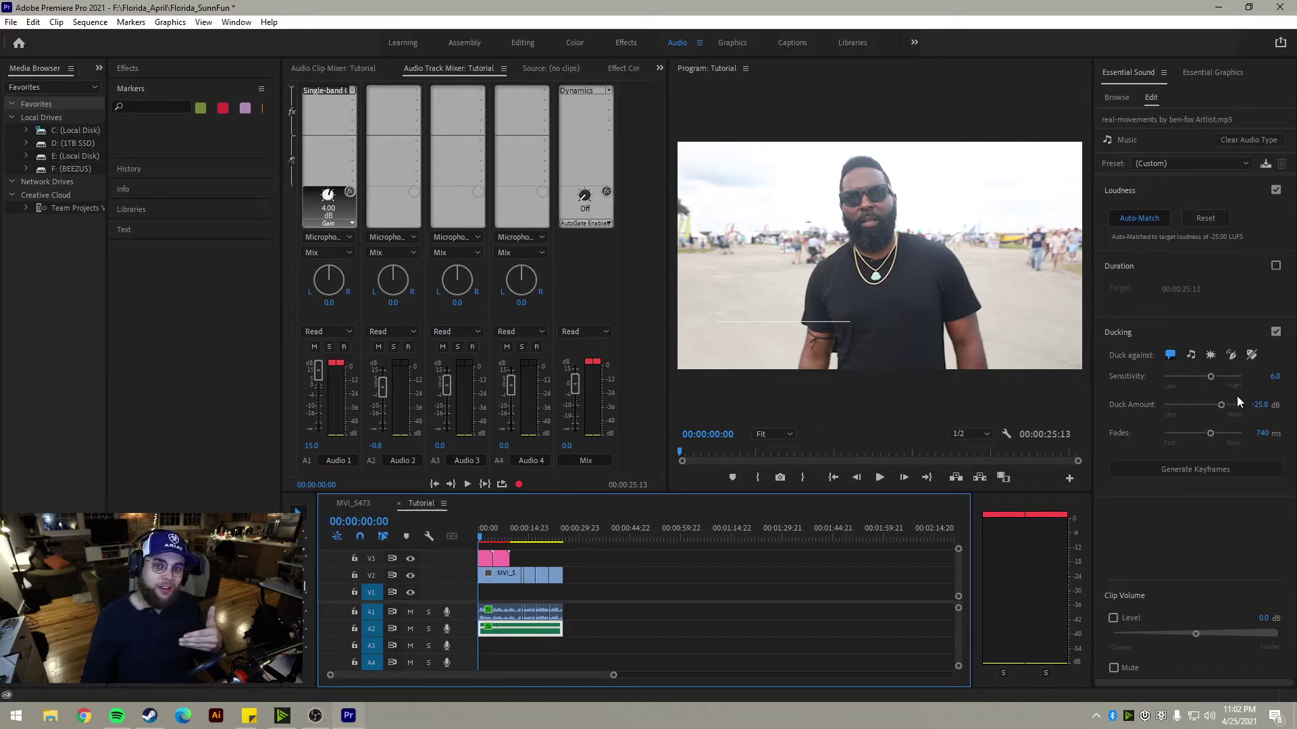
{"action": "left_click", "coordinate": [1276, 332]}
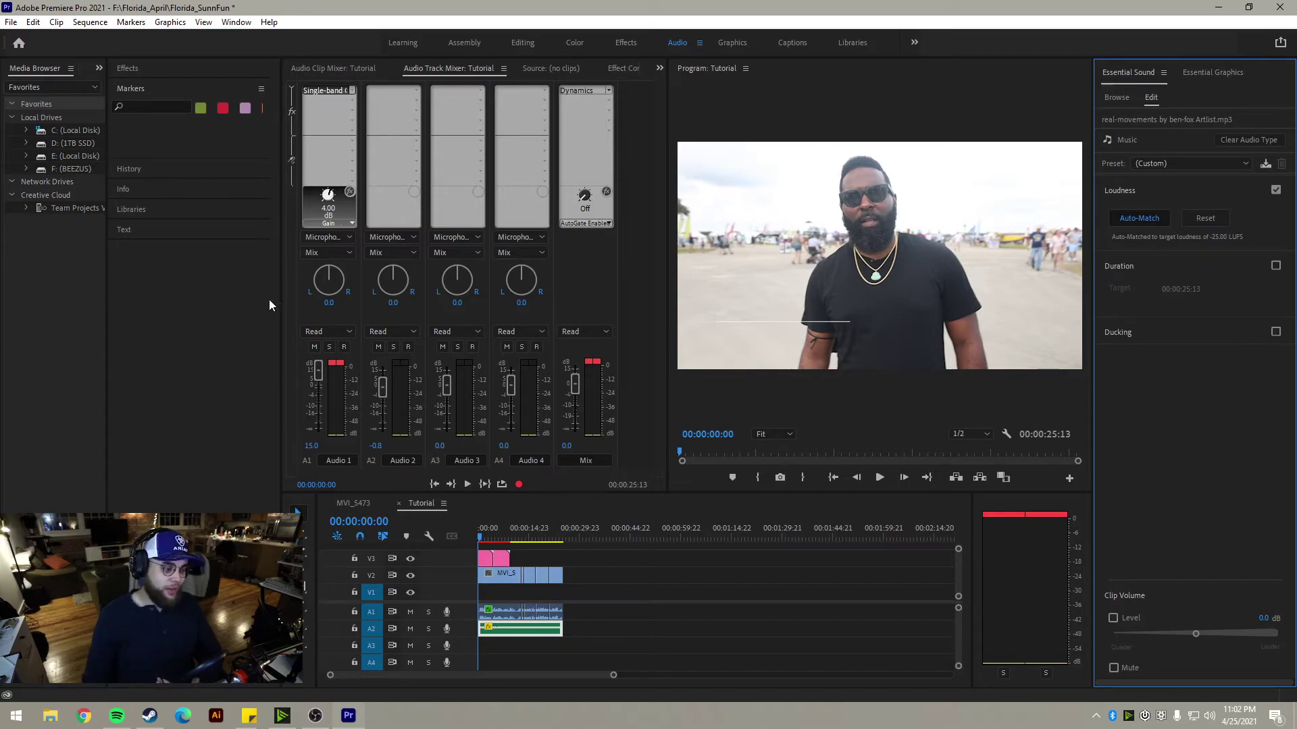
{"action": "left_click_drag", "start_coordinate": [384, 389], "coordinate": [400, 408]}
{"action": "key", "text": "space"}
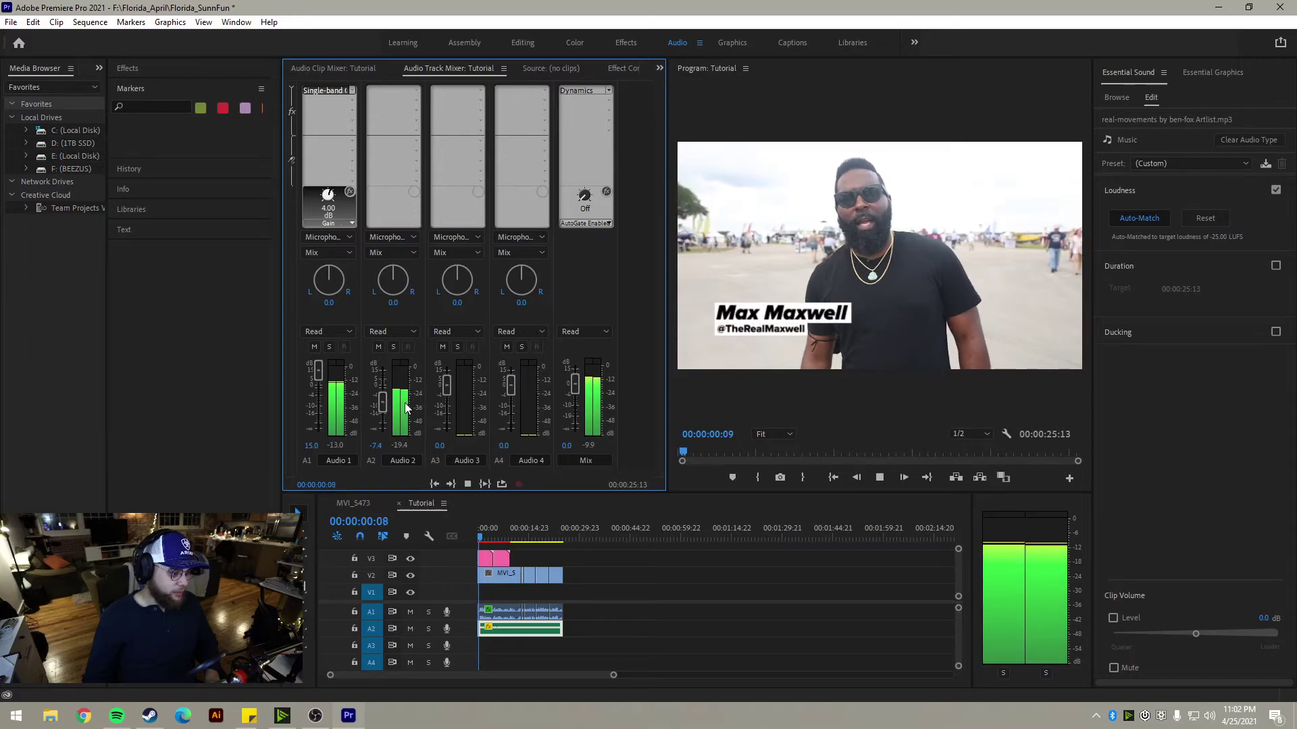
{"action": "key", "text": "space"}
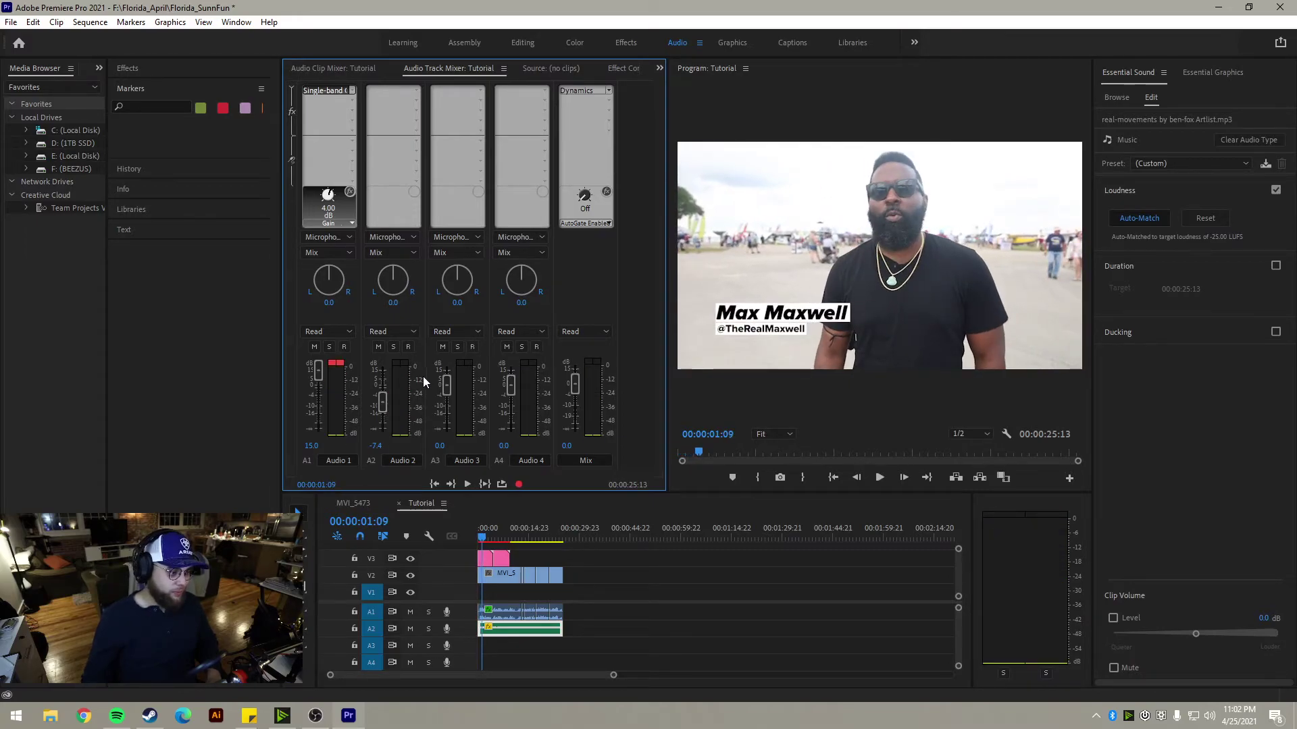
{"action": "key", "text": "space"}
{"action": "key", "text": "space"}
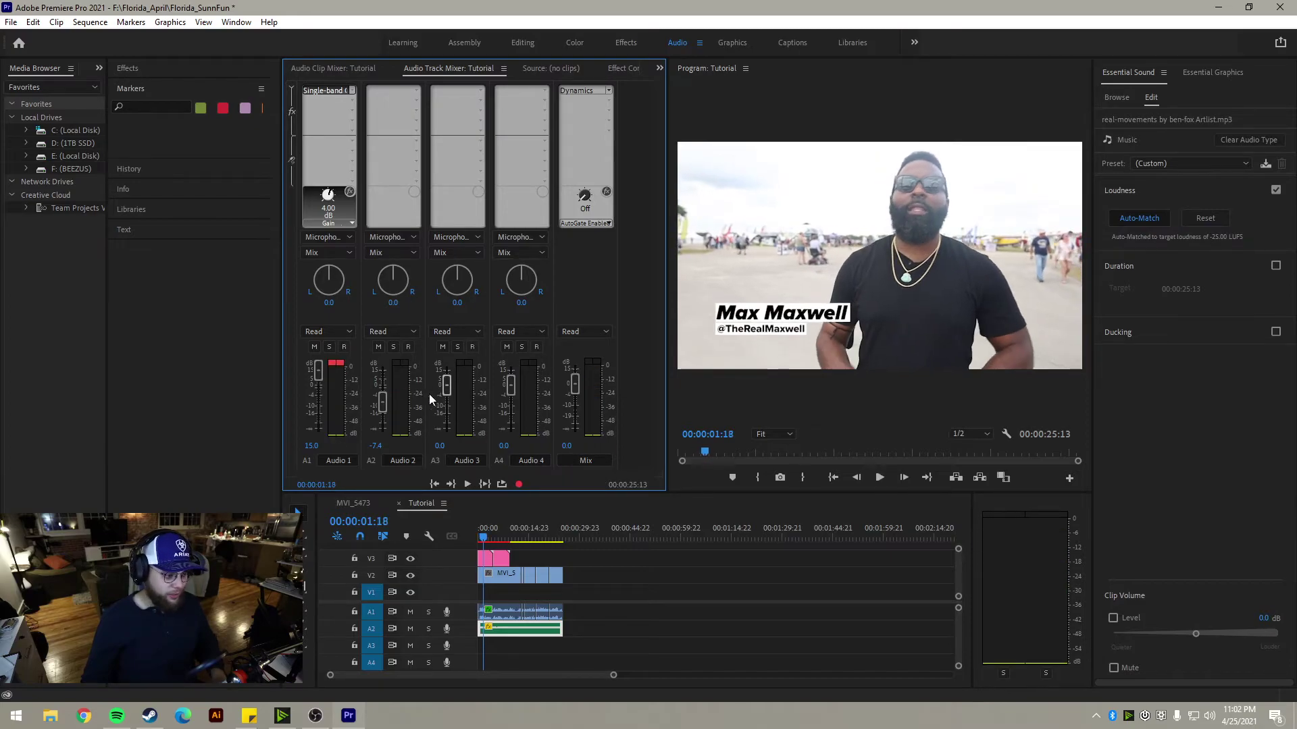
Step: Listen to the music on Audio 2 soloed, then unsolo it and play the full mix
{"action": "left_click", "coordinate": [390, 347]}
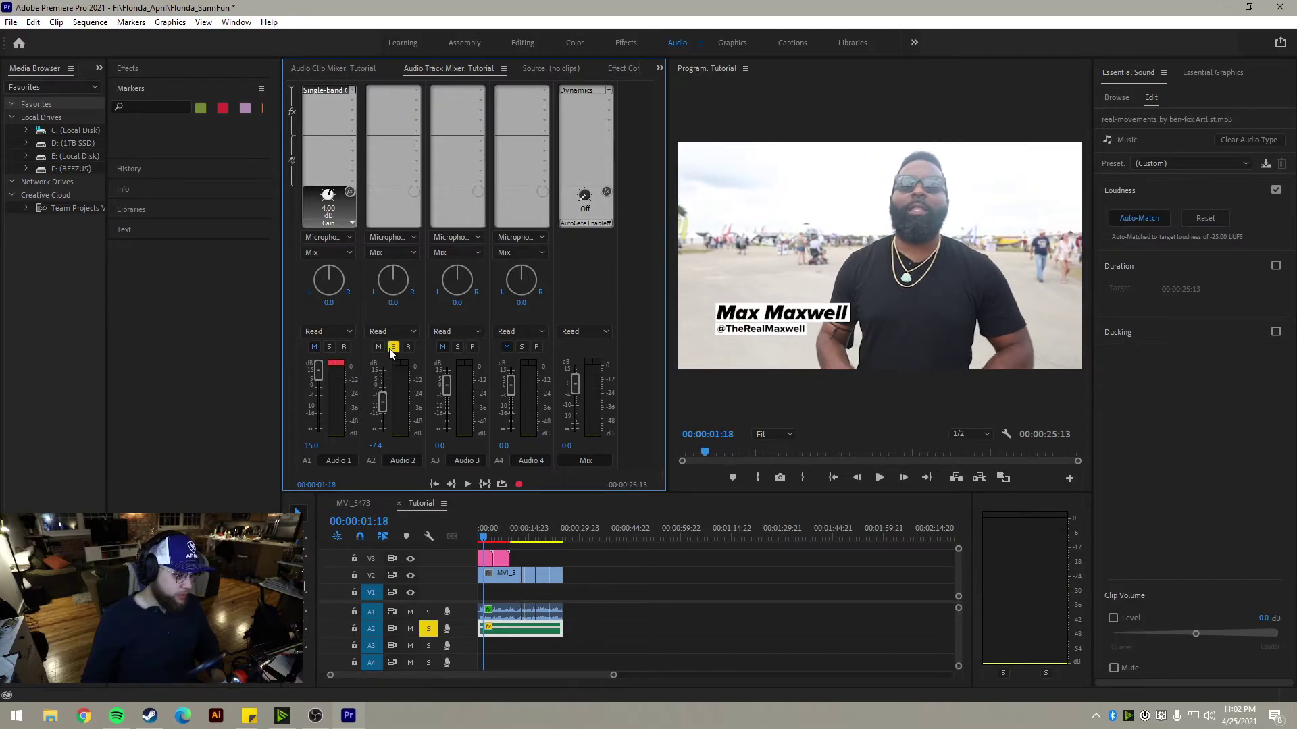
{"action": "key", "text": "space"}
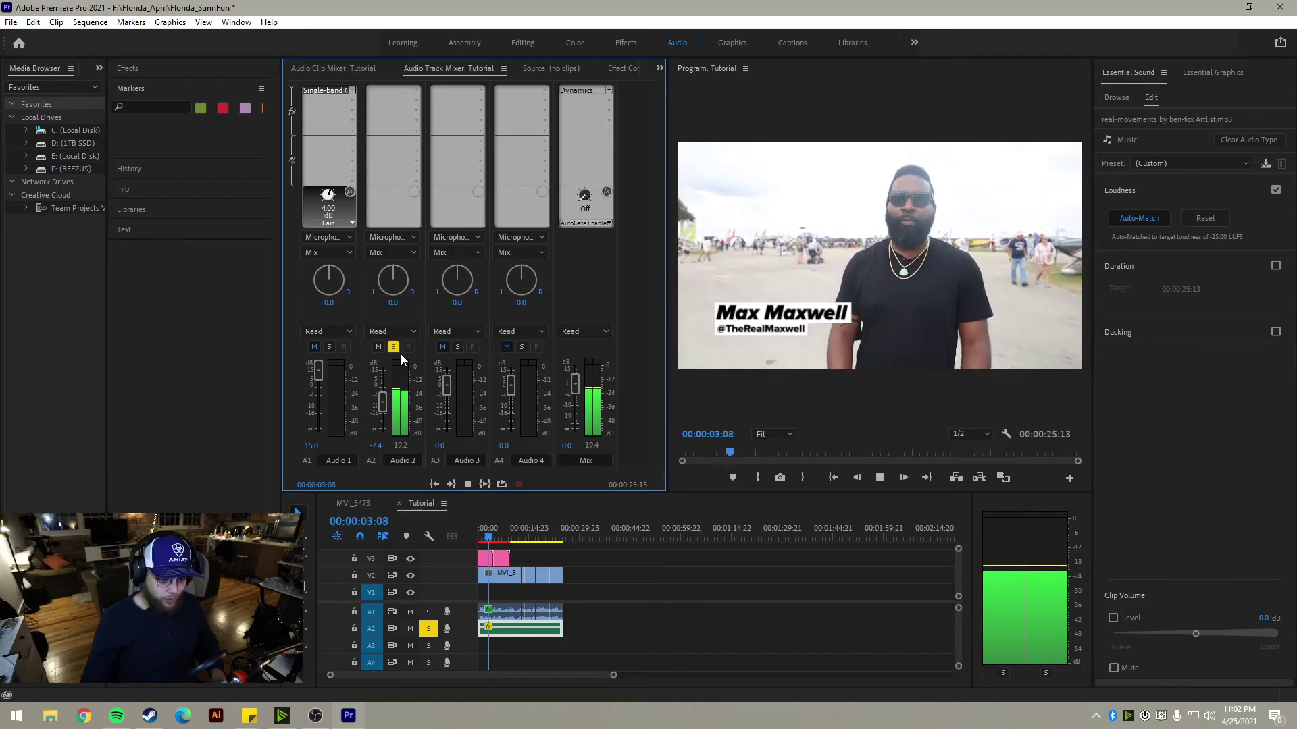
{"action": "key", "text": "space"}
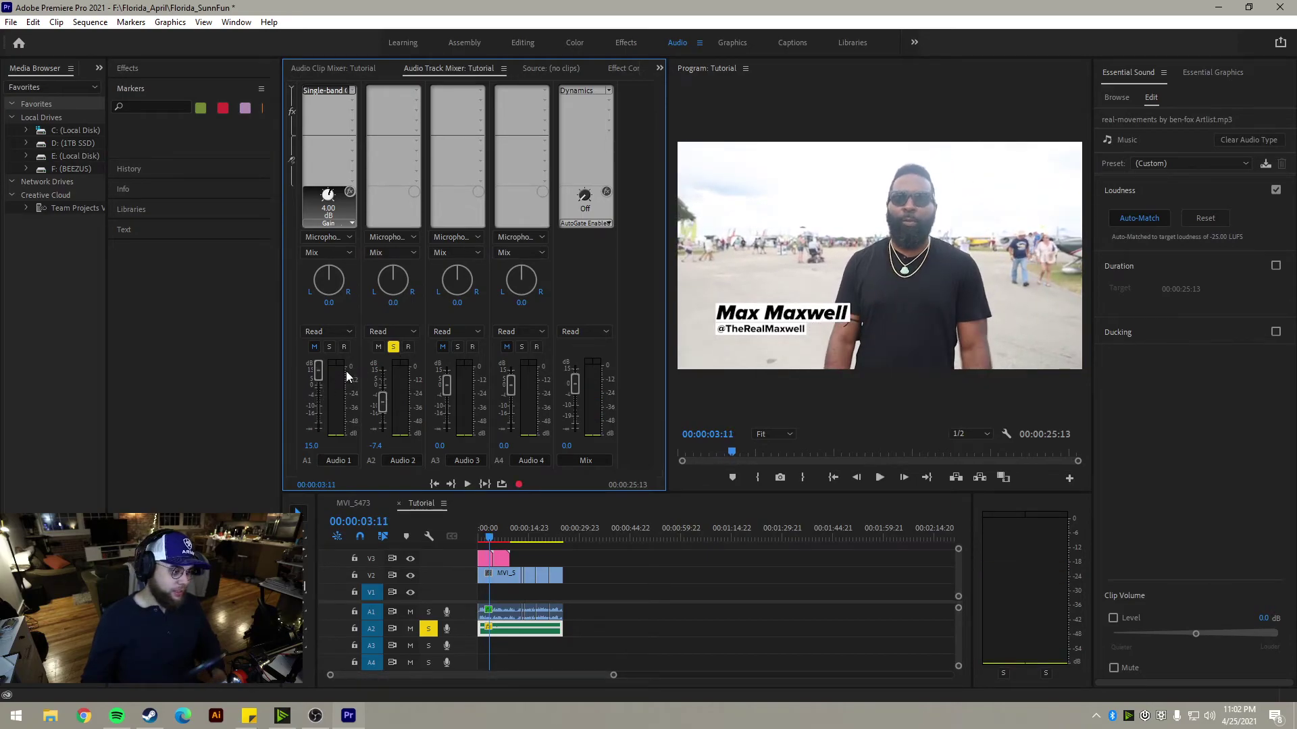
{"action": "left_click", "coordinate": [394, 348]}
{"action": "key", "text": "space"}
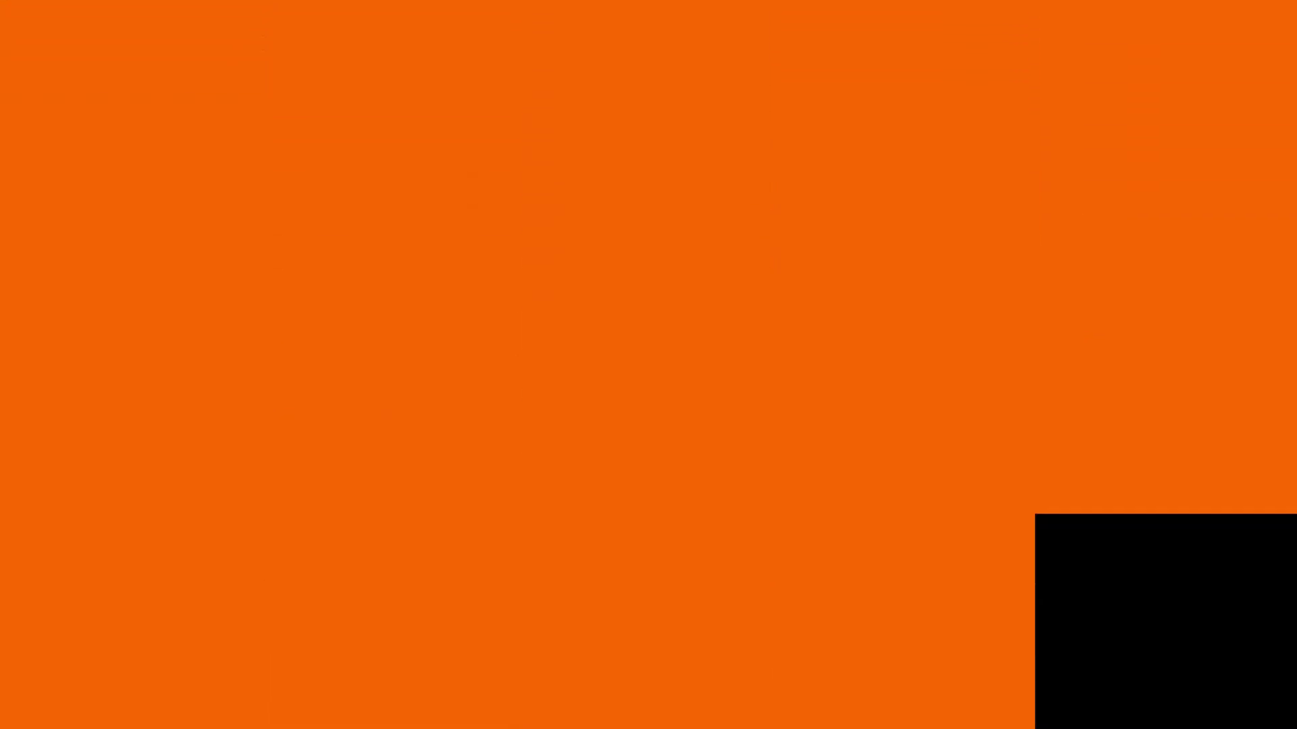
{"action": "key", "text": "space"}
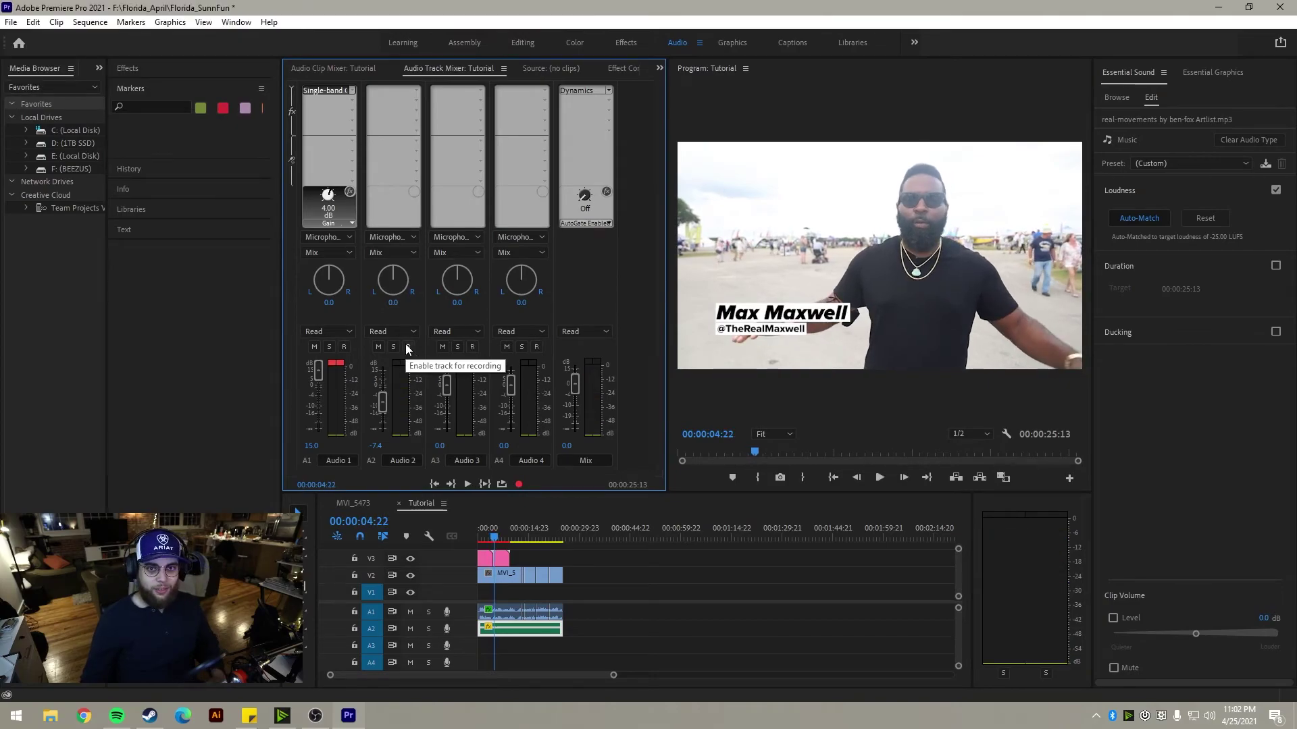